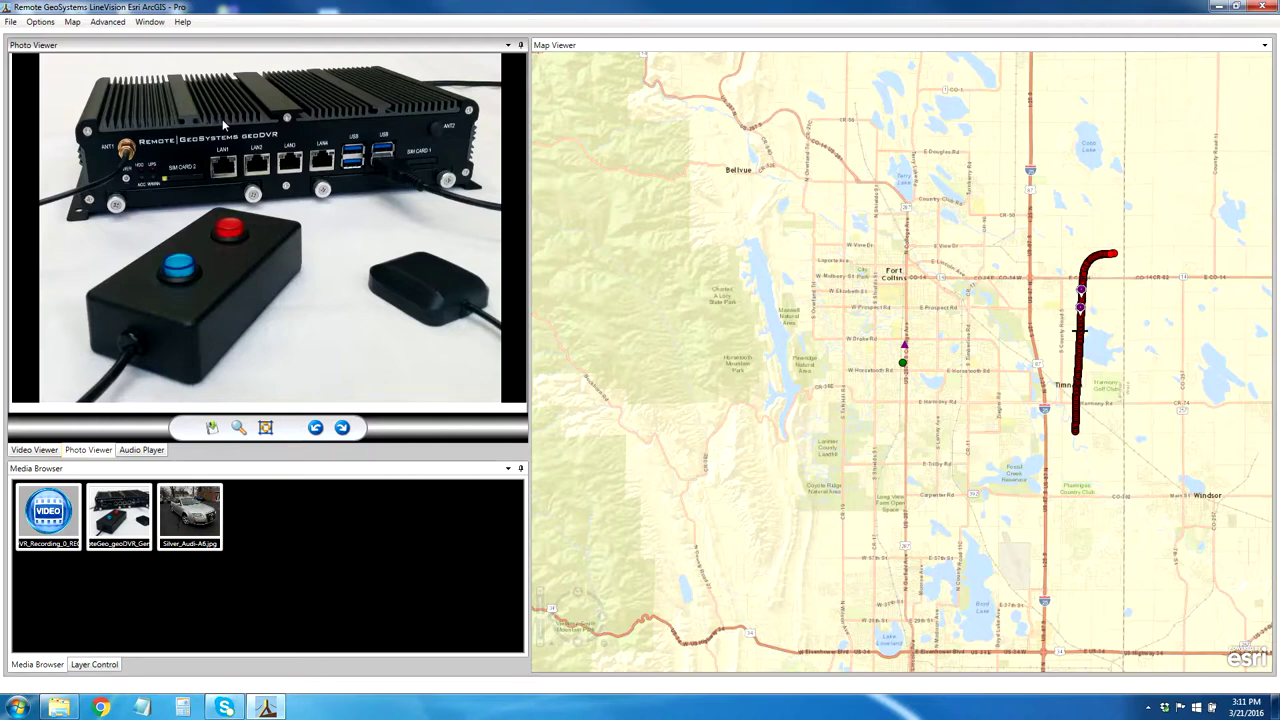
- Play the geoDVR video recording and zoom the map in on its flight track
double_click(47, 514)
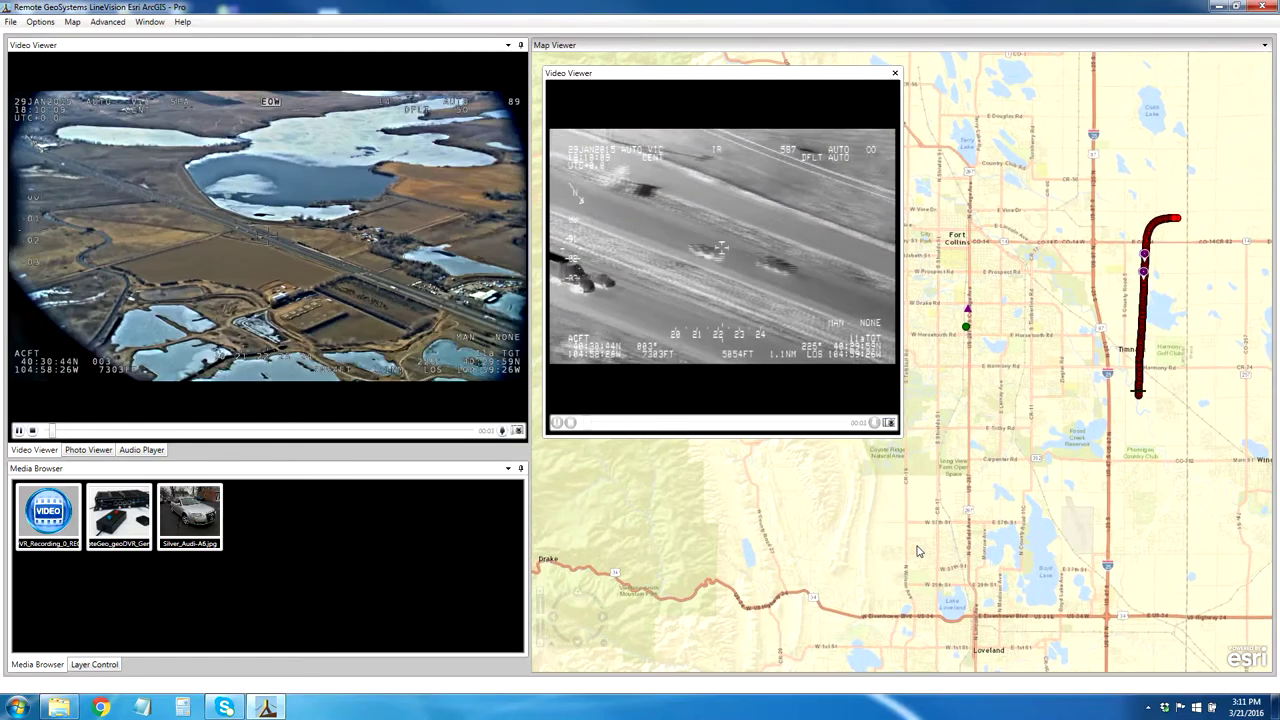
scroll(1173, 345, "up", 3)
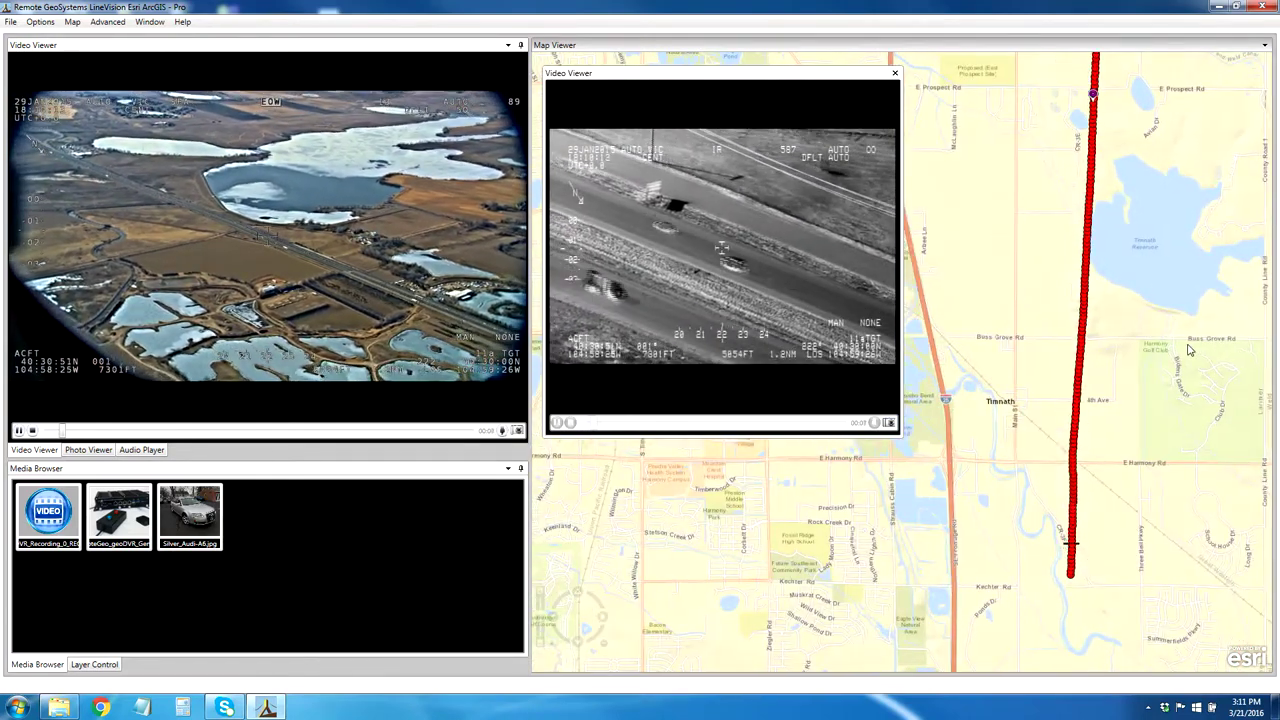
mouse_move(1071, 536)
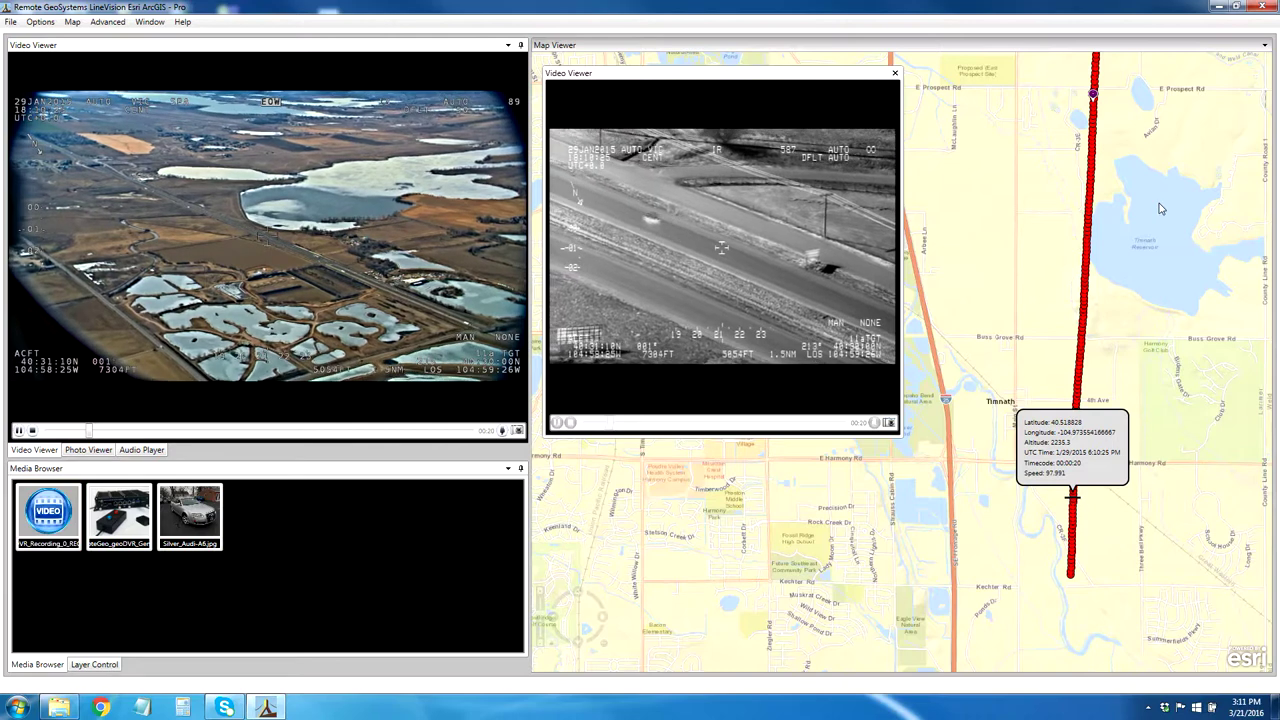
- Jump the video playback to several different points along the red flight track, including the curved northern section and the stretch beside the reservoir
left_click(1092, 203)
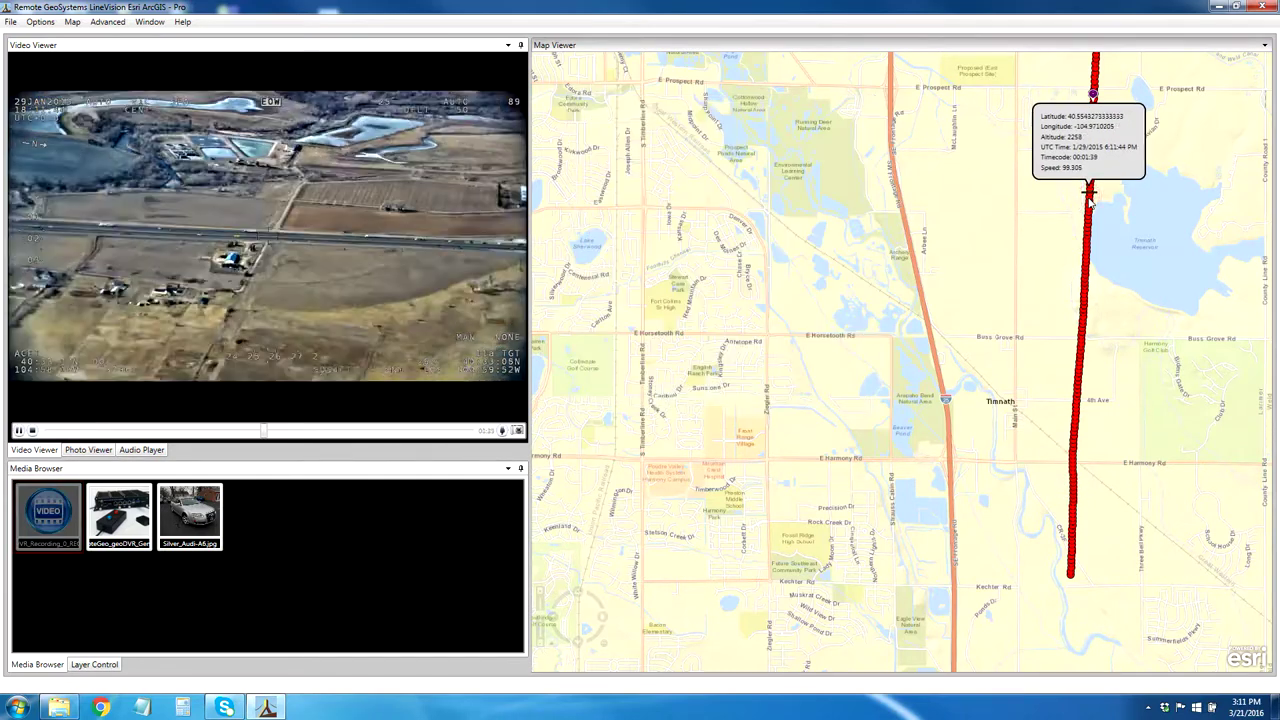
left_click_drag(1045, 205, 954, 400)
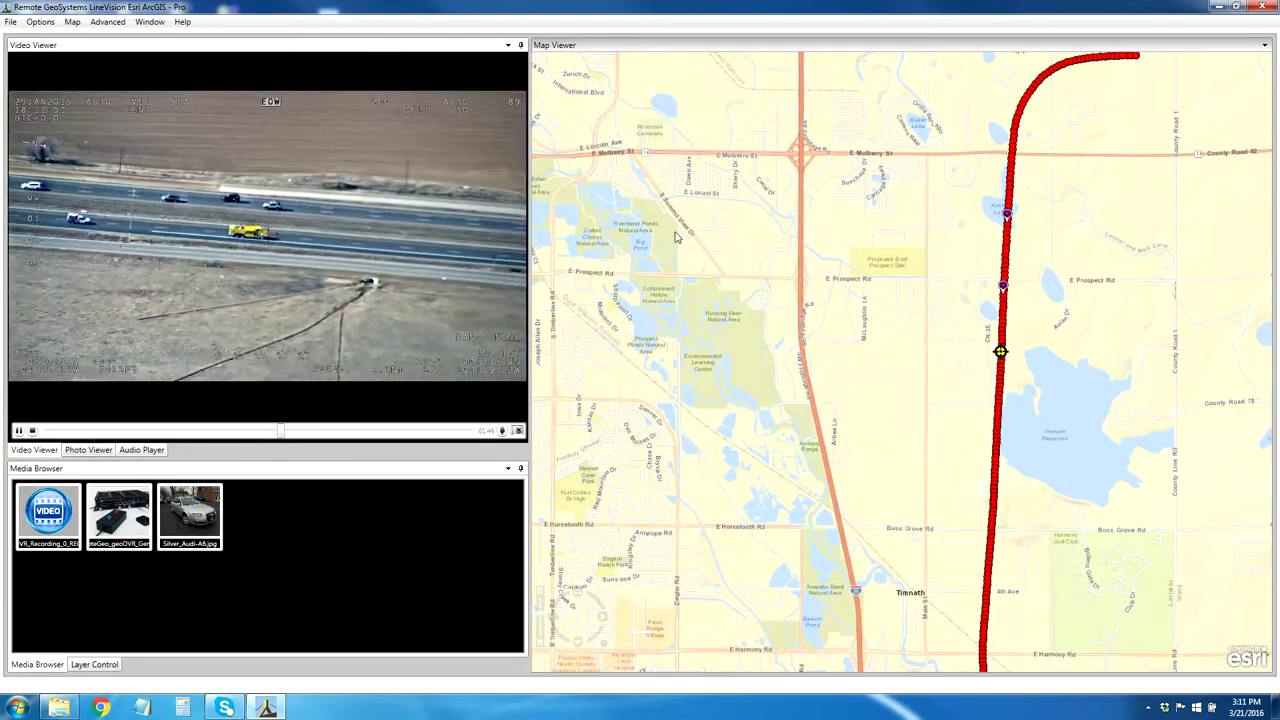
left_click(1018, 115)
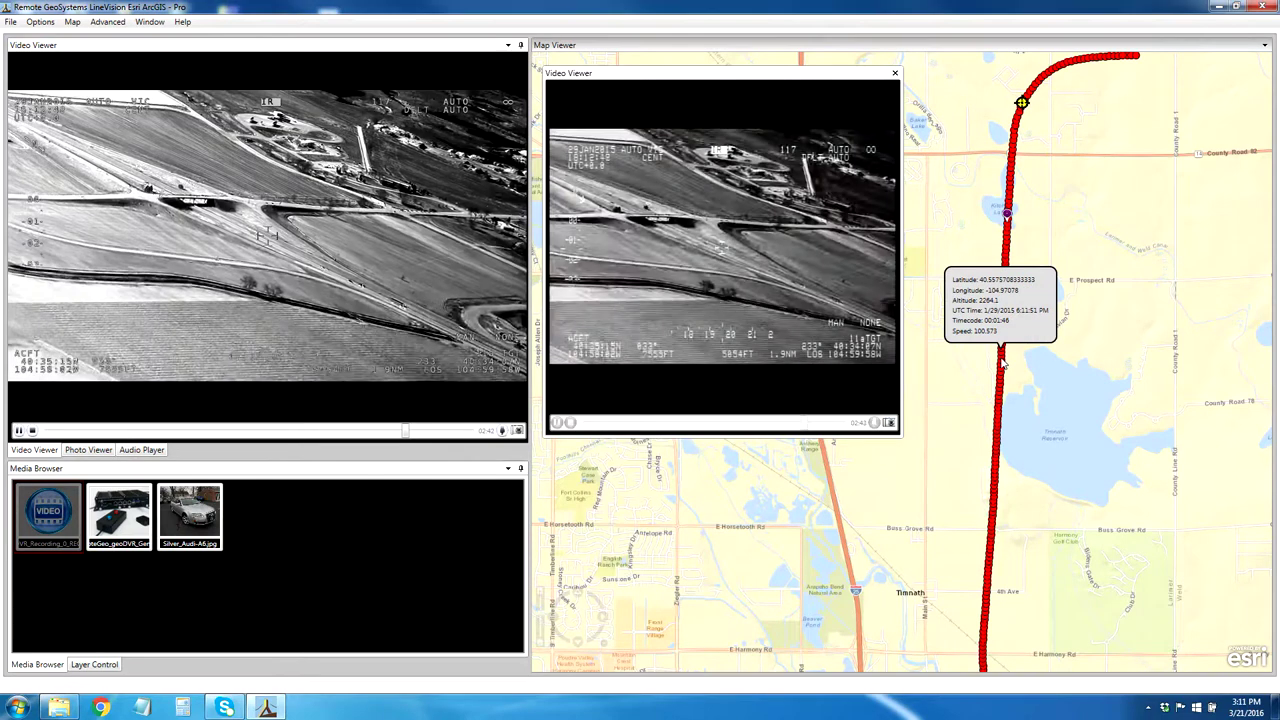
left_click(1000, 356)
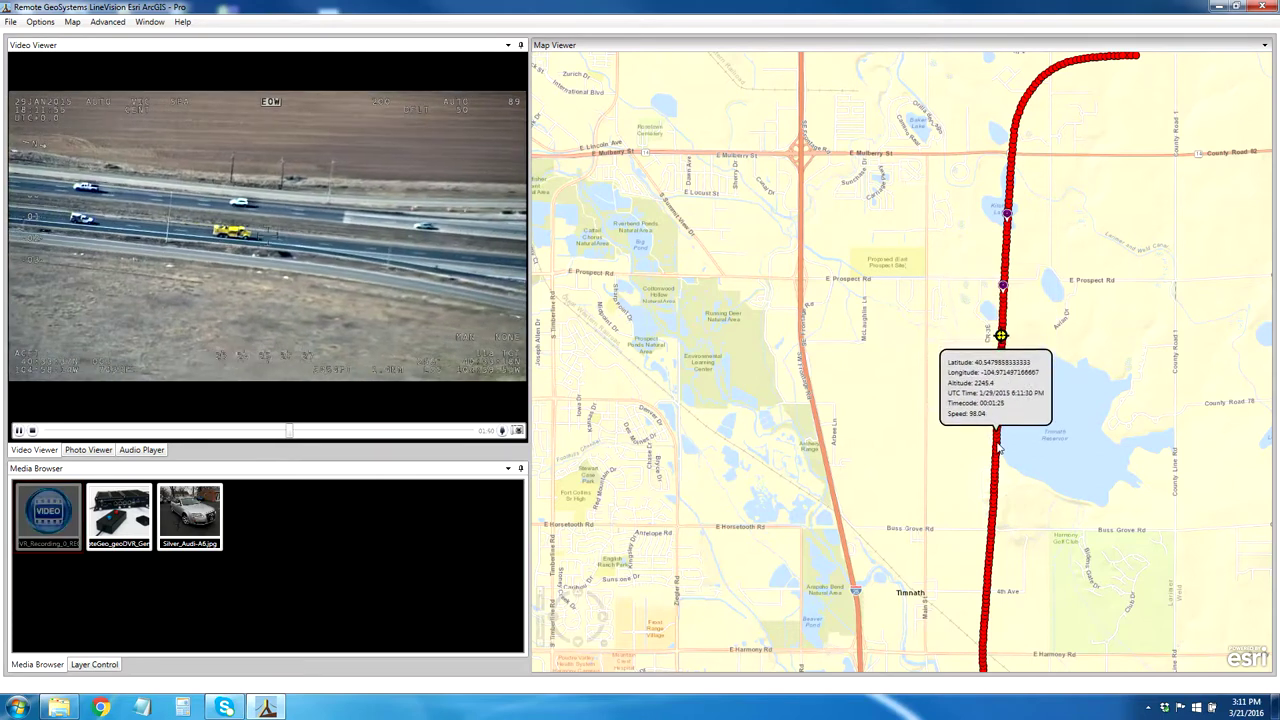
left_click(997, 445)
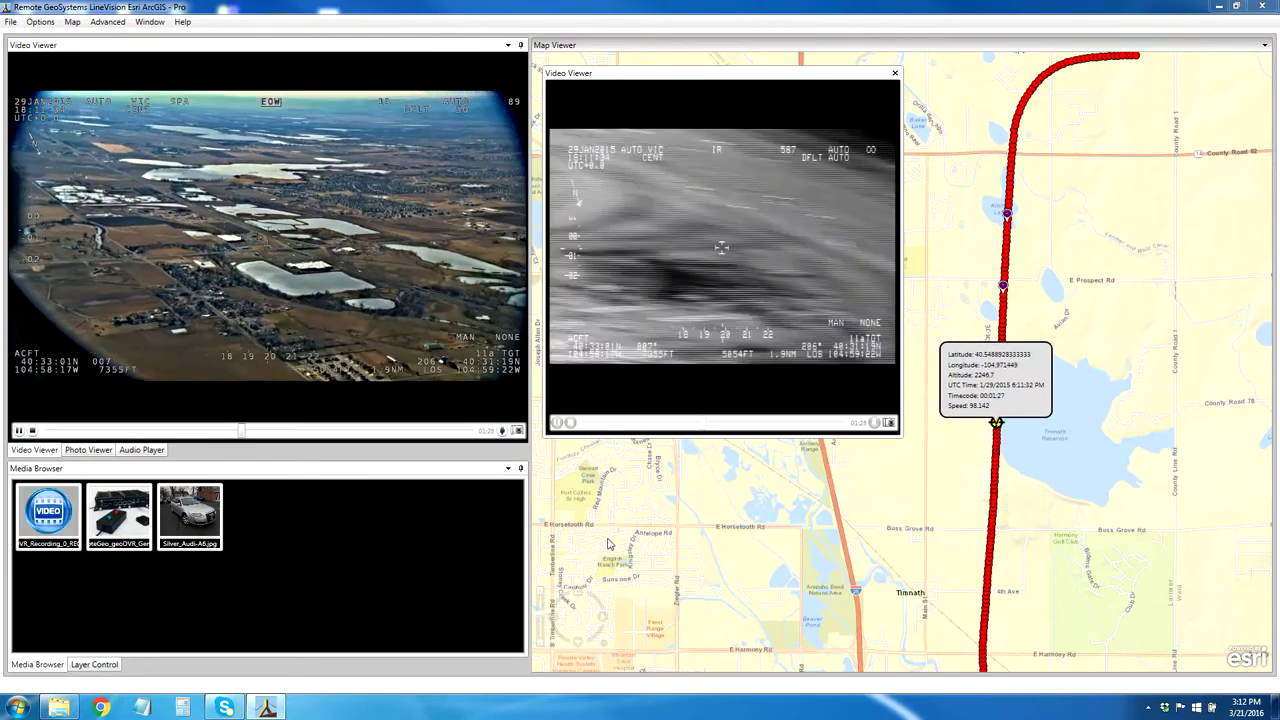
- Add all the photos from the CarTheft_Photos folder inside Security_Demo to the project
left_click(10, 21)
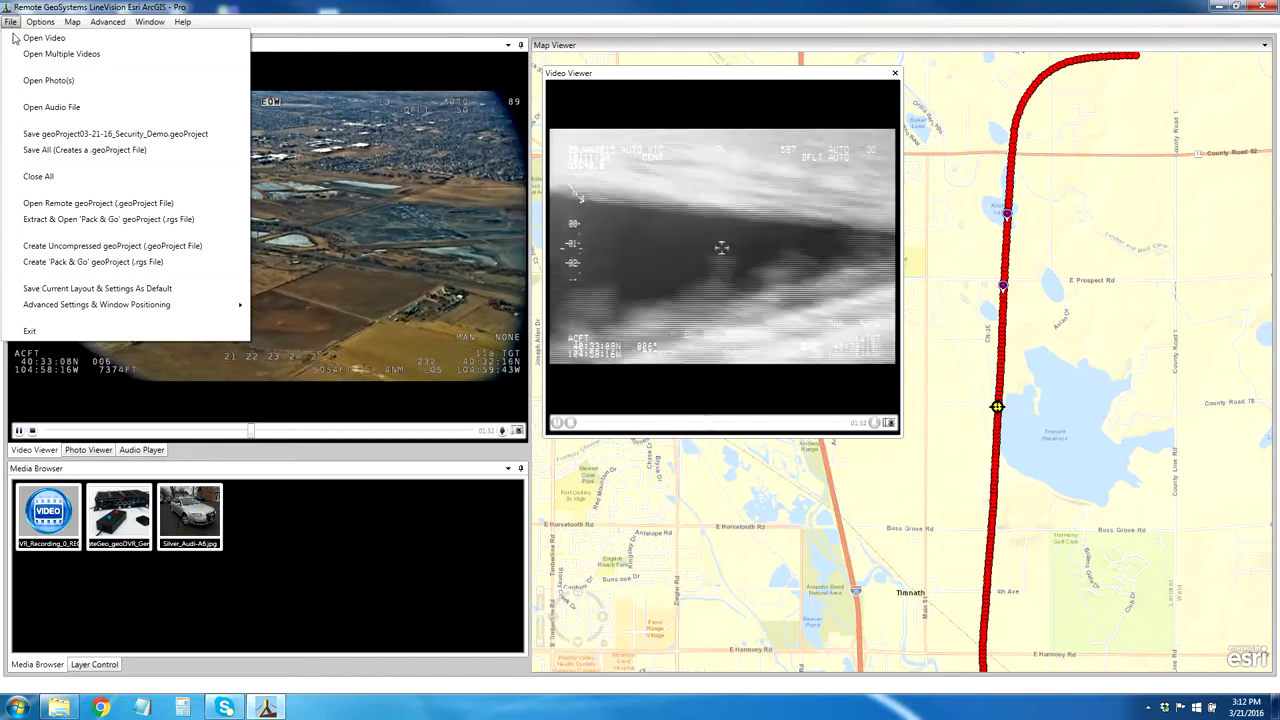
left_click(45, 80)
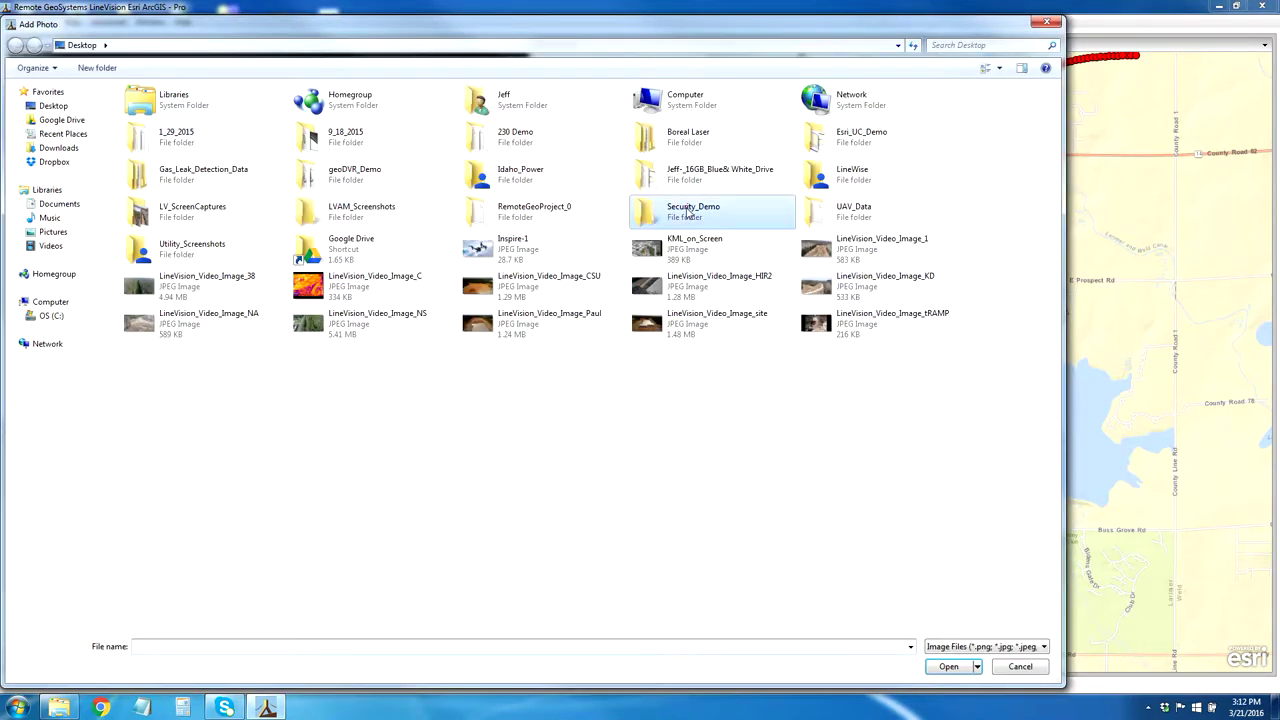
double_click(688, 210)
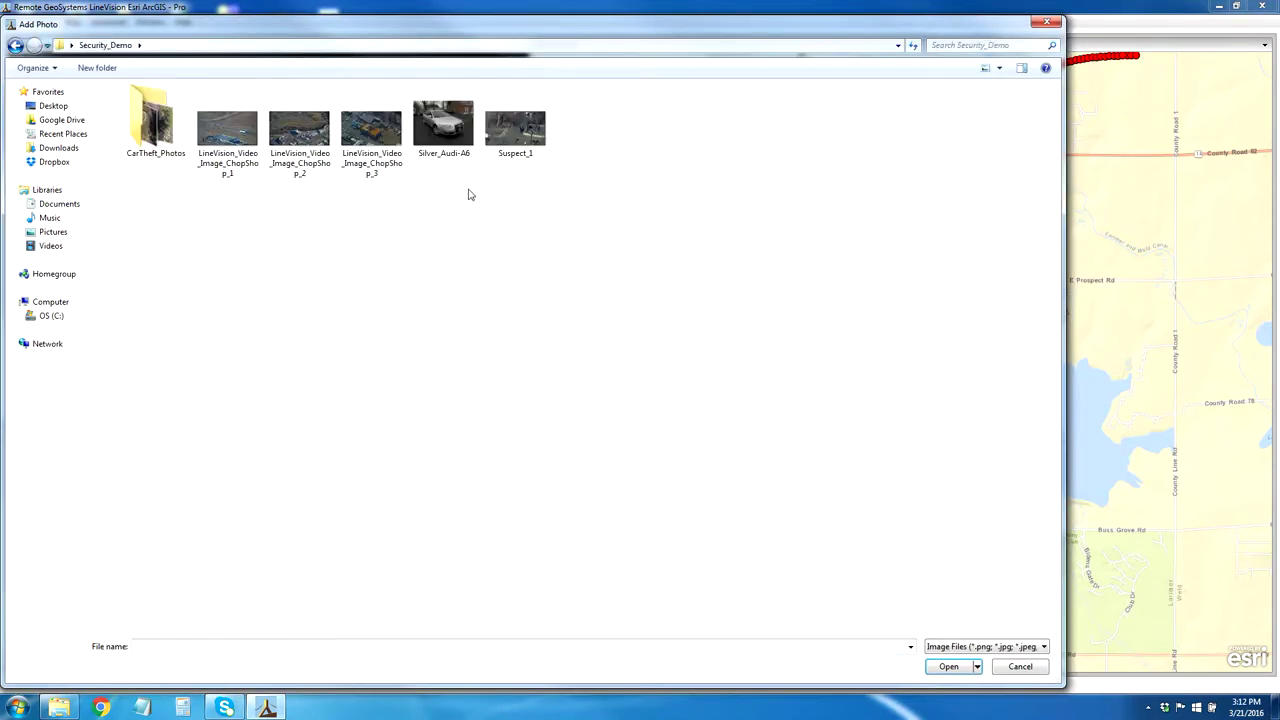
double_click(150, 122)
left_click_drag(544, 192, 114, 115)
left_click(948, 666)
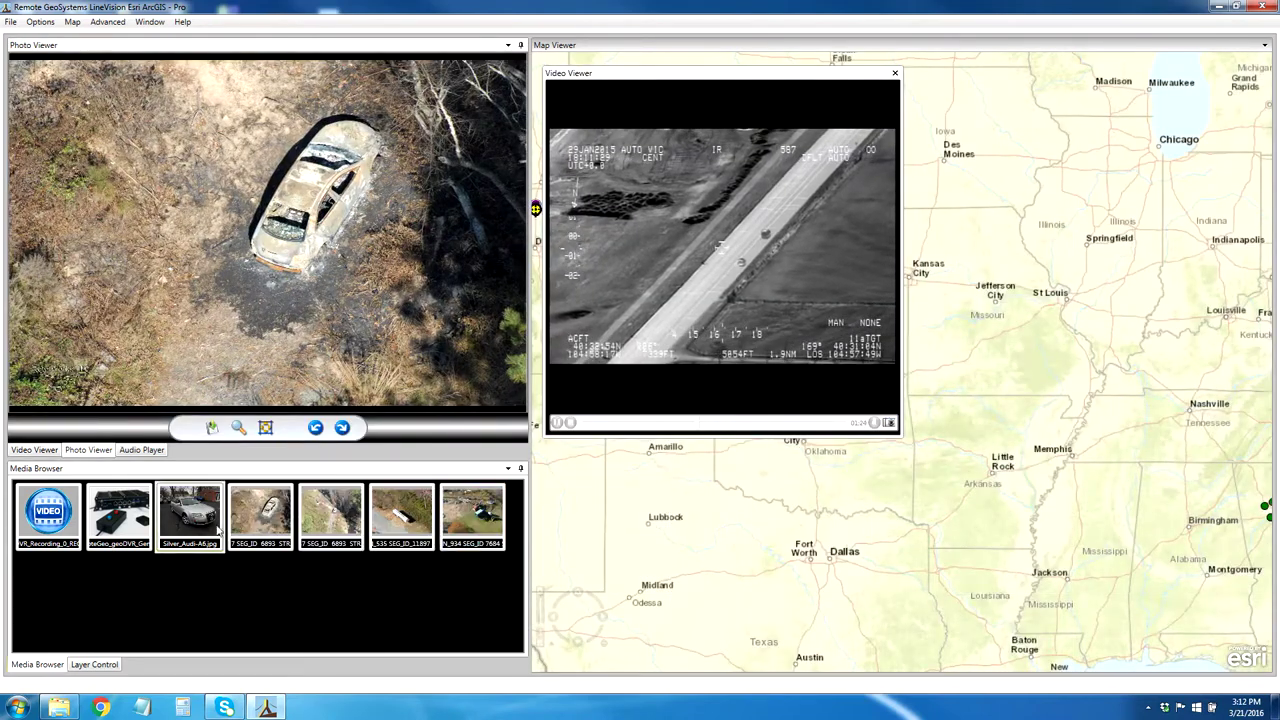
- Zoom the map to the location of the first burned-car photo and close the floating video viewer
right_click(263, 522)
left_click(292, 536)
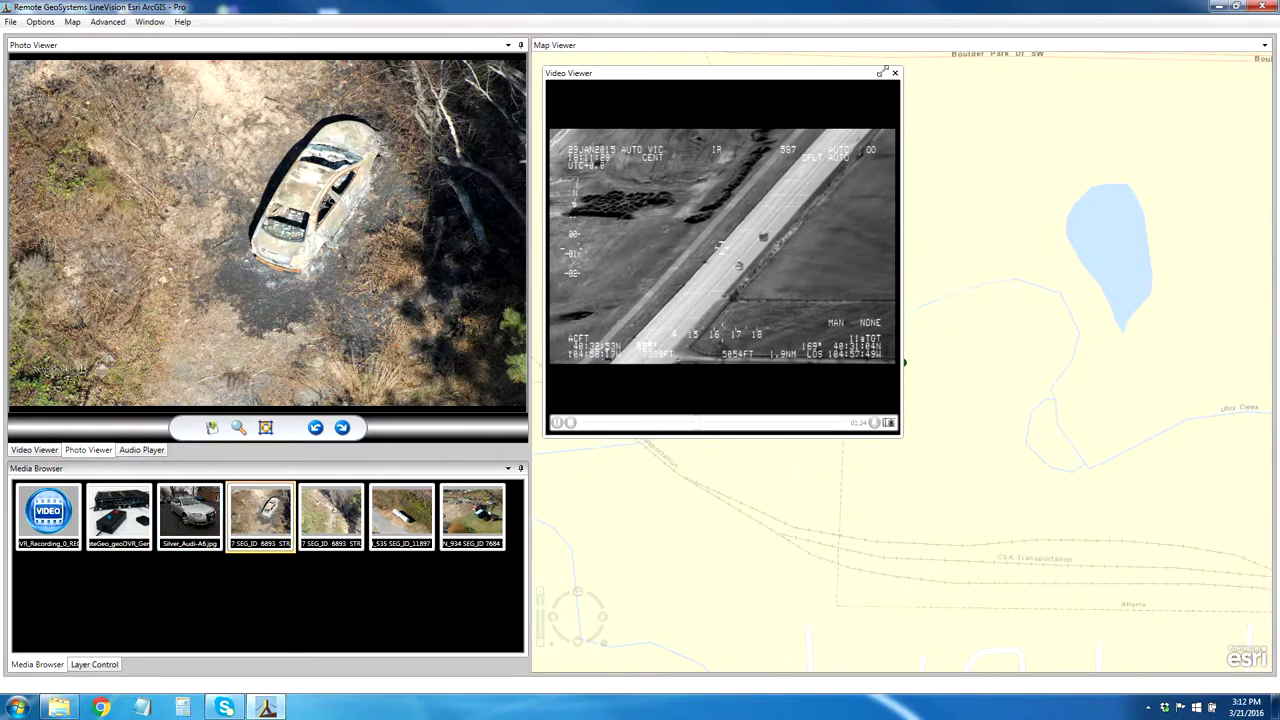
left_click(895, 75)
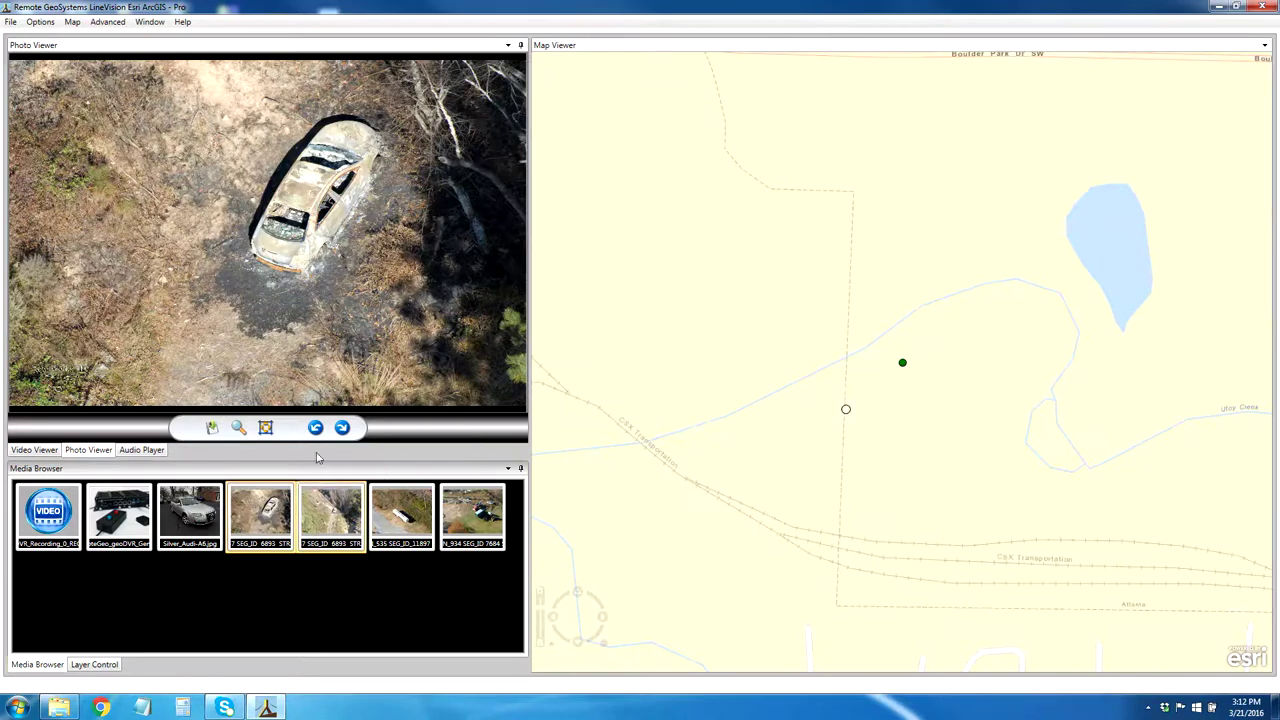
- Enlarge the burned car in the photo and turn on the Esri_Satellite-Aerial map layer
scroll(286, 181, "up", 3)
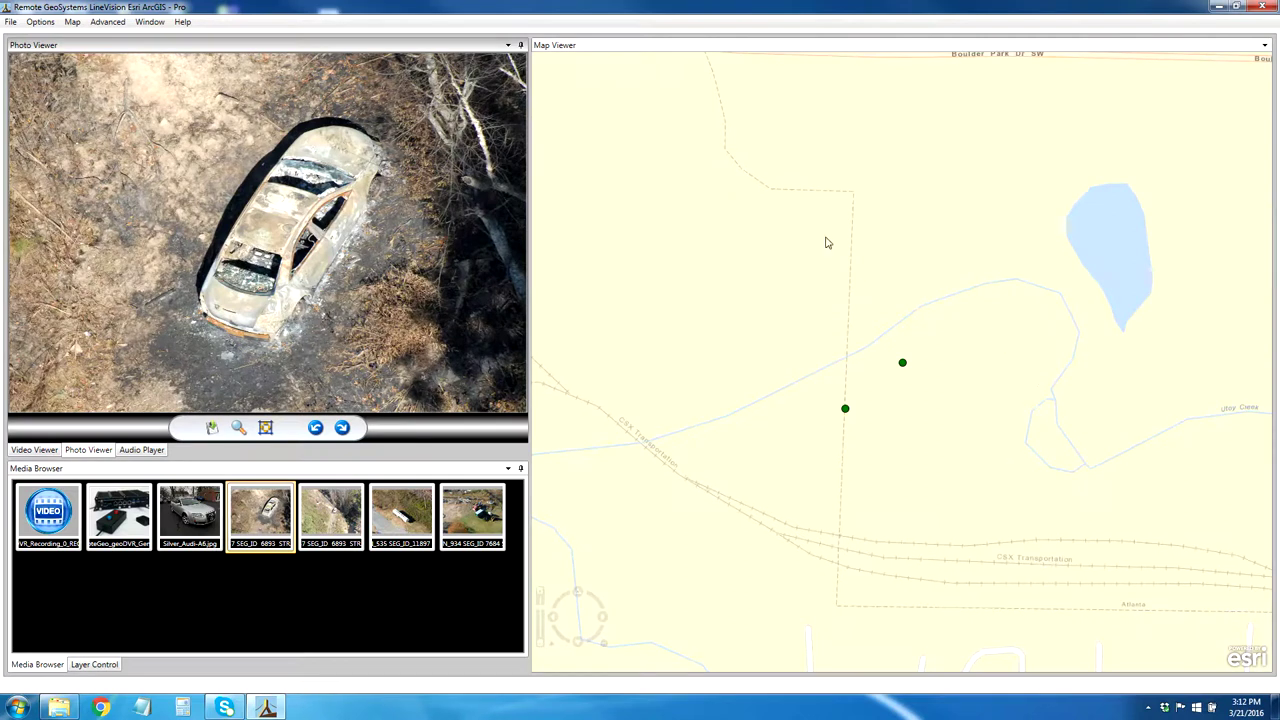
left_click(110, 664)
left_click(47, 519)
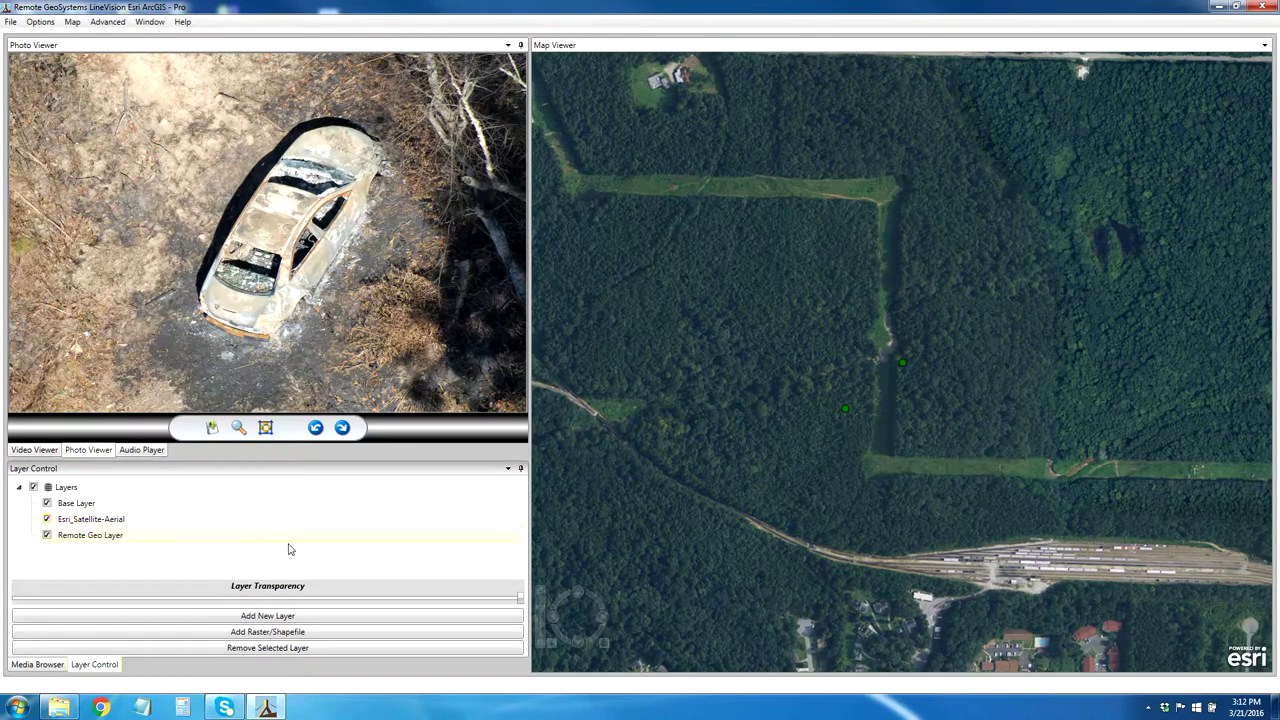
- Start an annotation beside the burned-car photo marker with the note "Stolen car - burned in ROW"
mouse_move(904, 374)
right_click(888, 366)
left_click(912, 373)
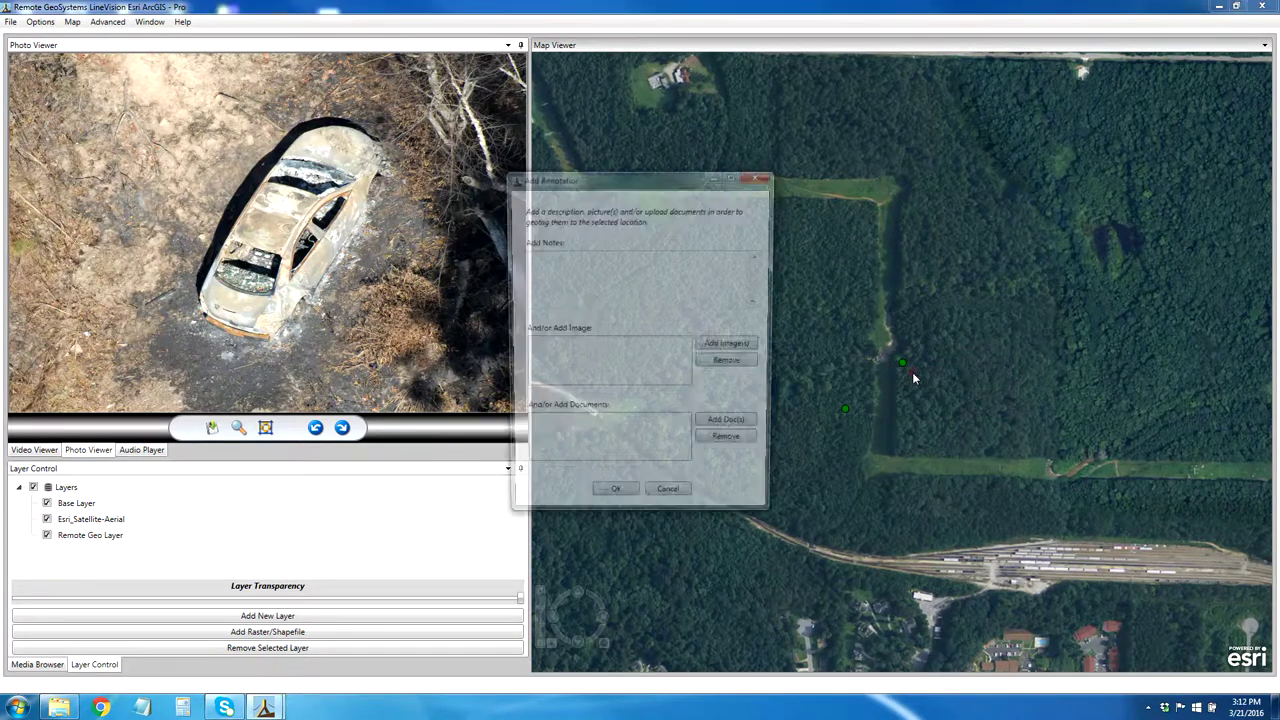
left_click(590, 267)
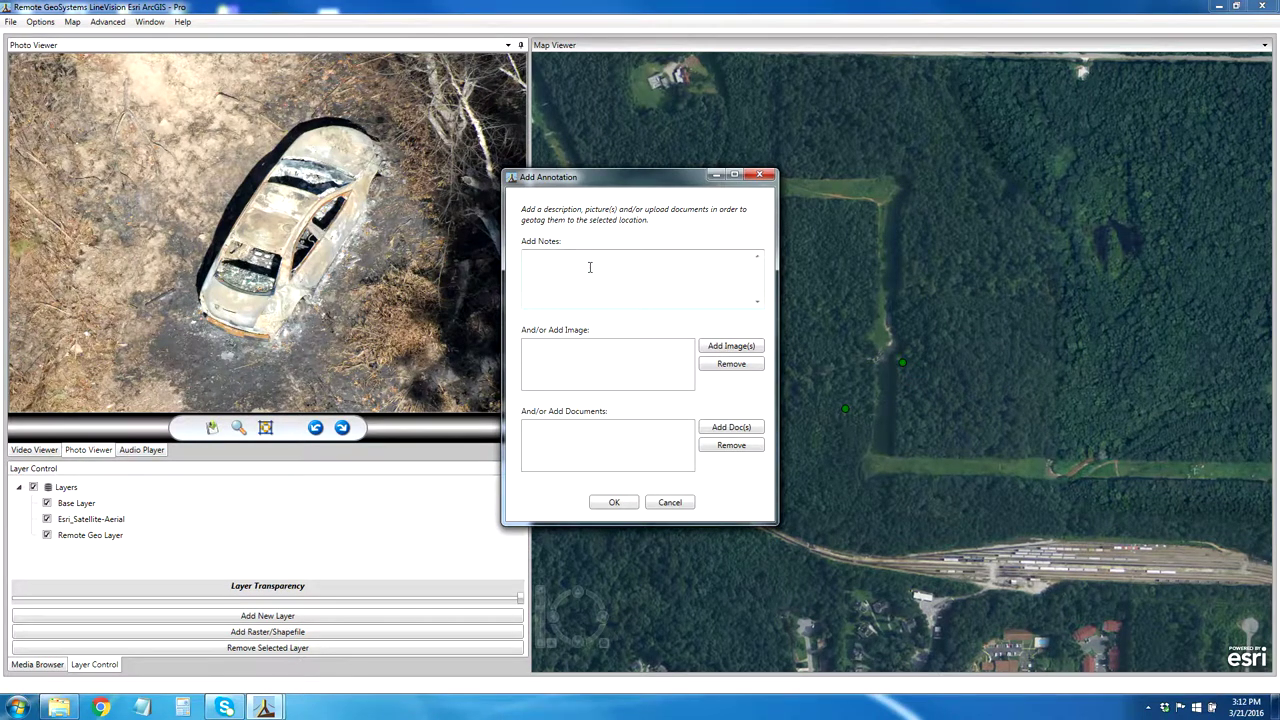
type("Stolen car - burned in ROW")
- Attach the police-incident-report-template document from the Security_Demo folder to the annotation and save it
left_click(727, 428)
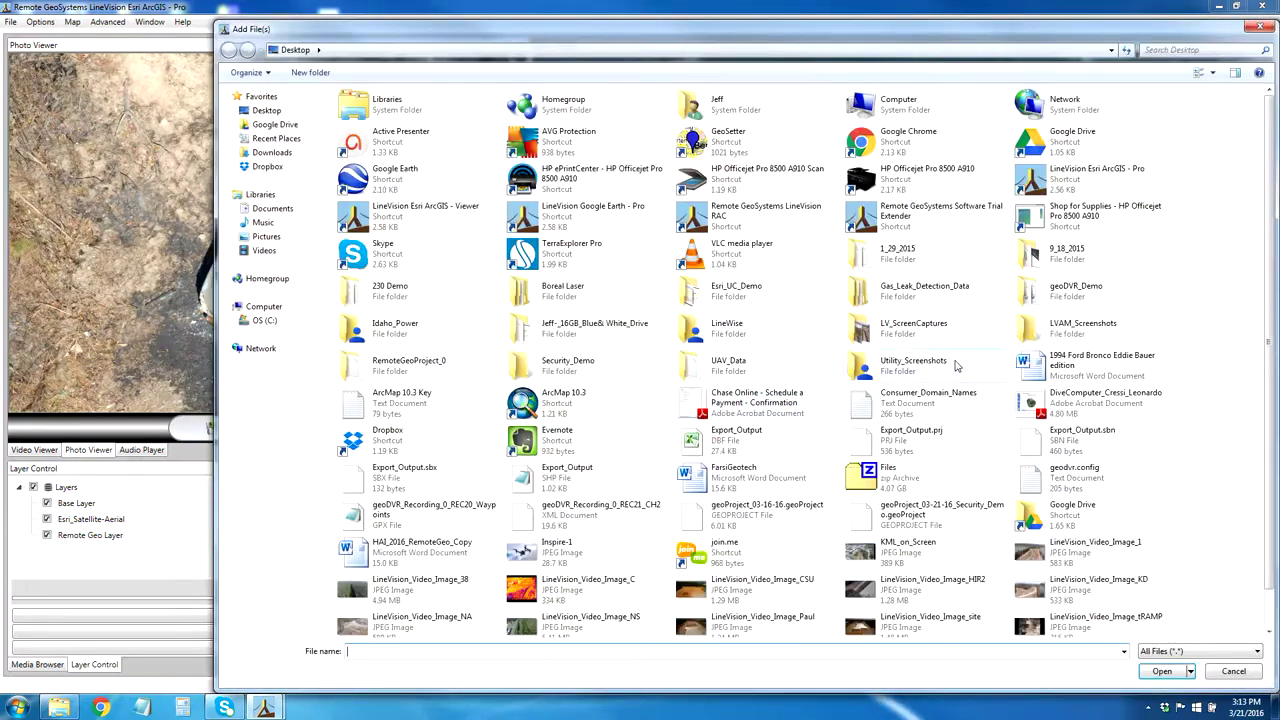
double_click(581, 357)
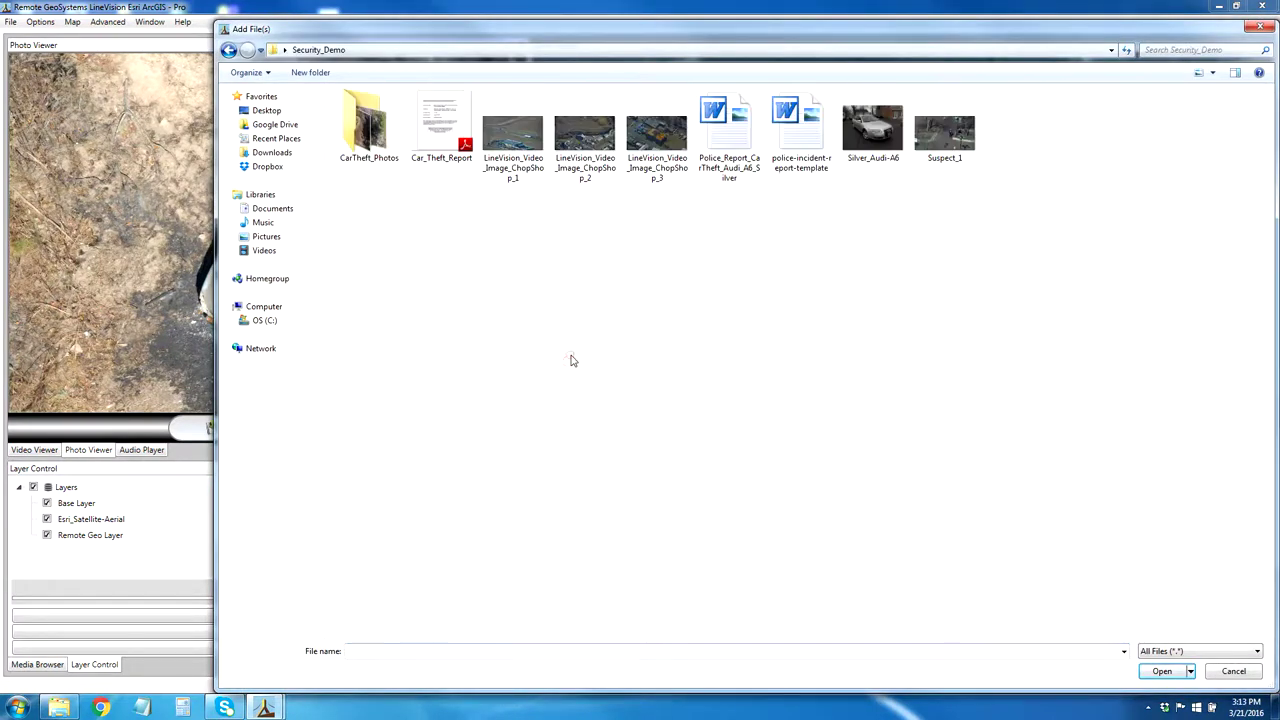
left_click(801, 125)
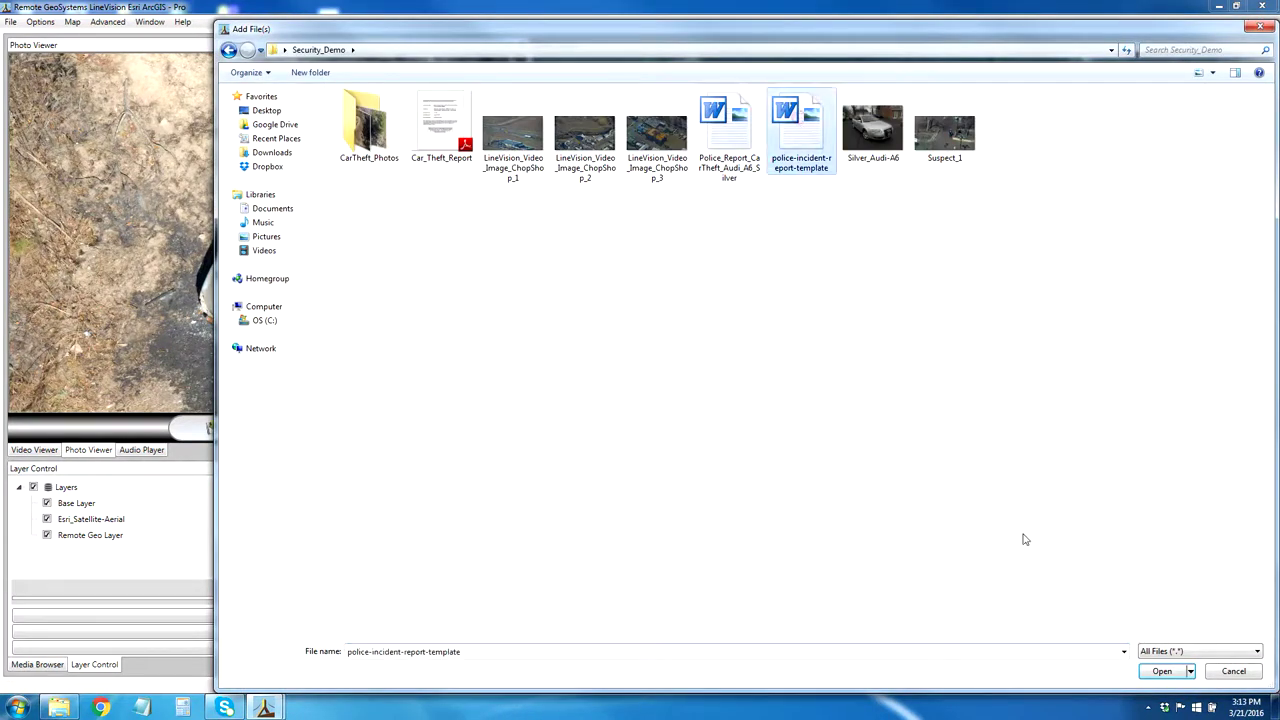
left_click(1160, 671)
left_click(616, 503)
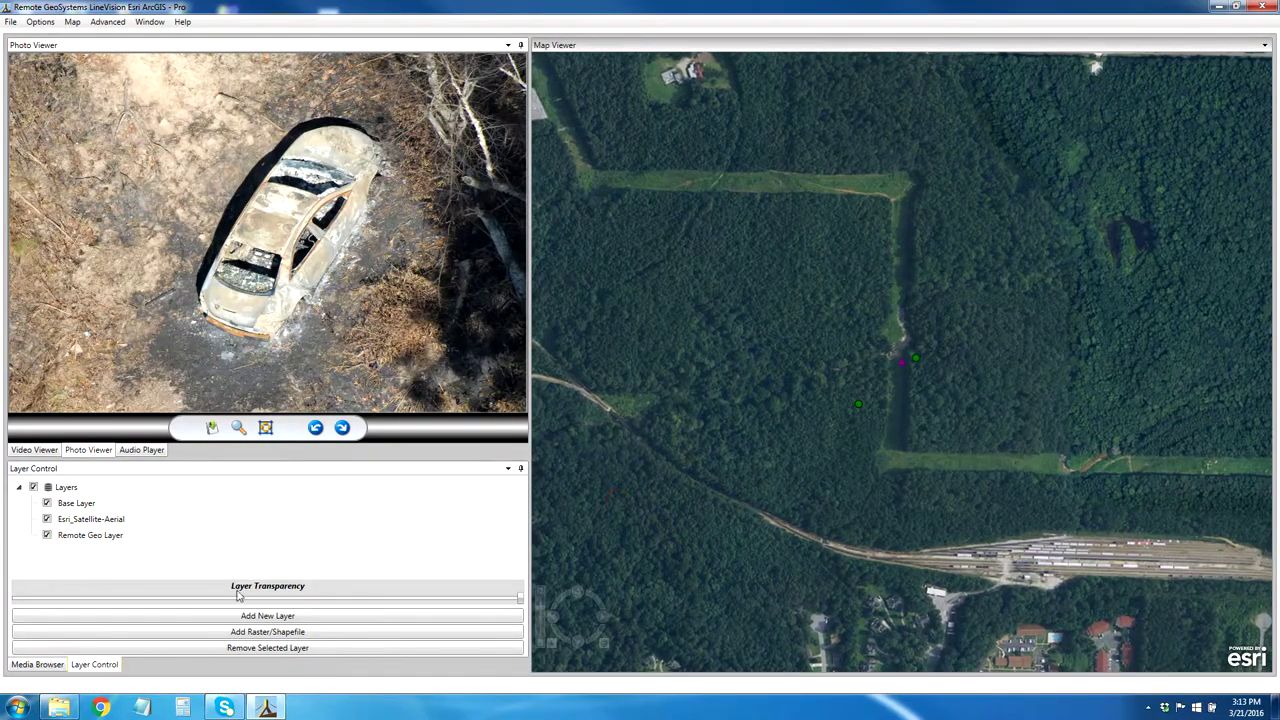
- View the new annotation from the media items and open its attached police-incident-report-template document in Word
left_click(37, 664)
double_click(40, 585)
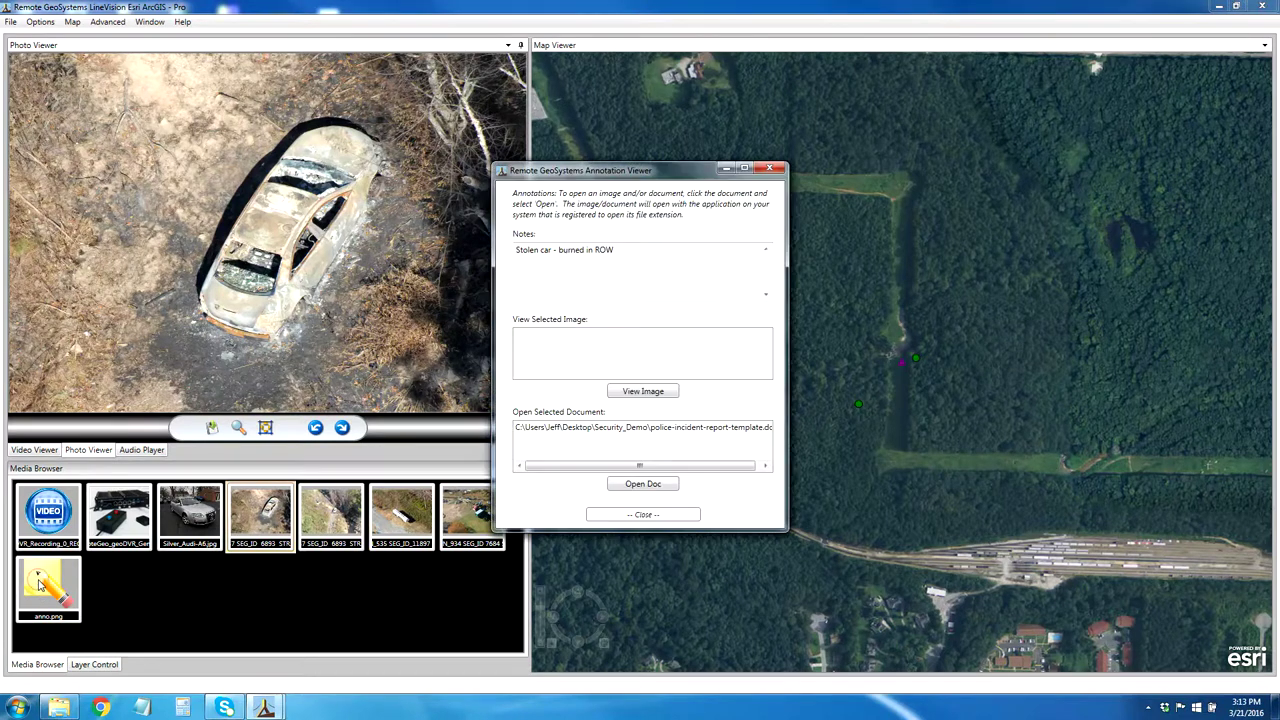
left_click(901, 360)
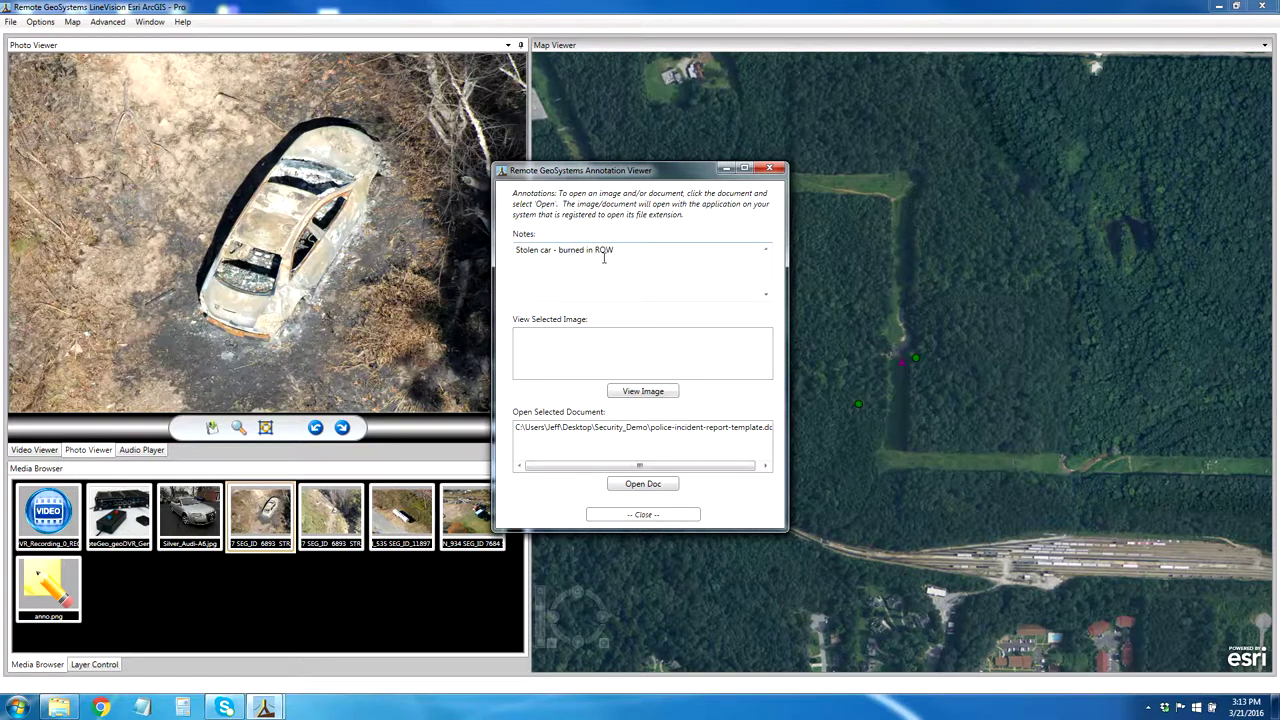
left_click(670, 430)
left_click(653, 485)
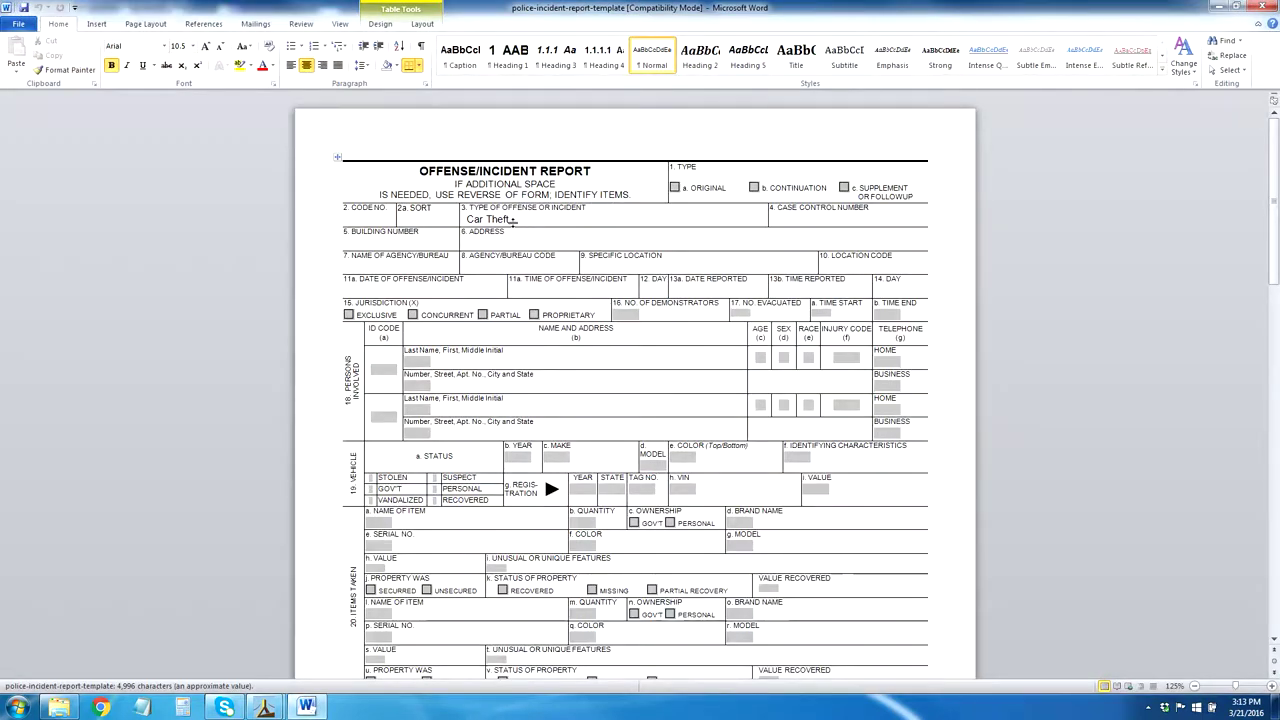
- Enter "ROW" in the report's Address field, save and close the document, and close the annotation viewer
left_click(512, 220)
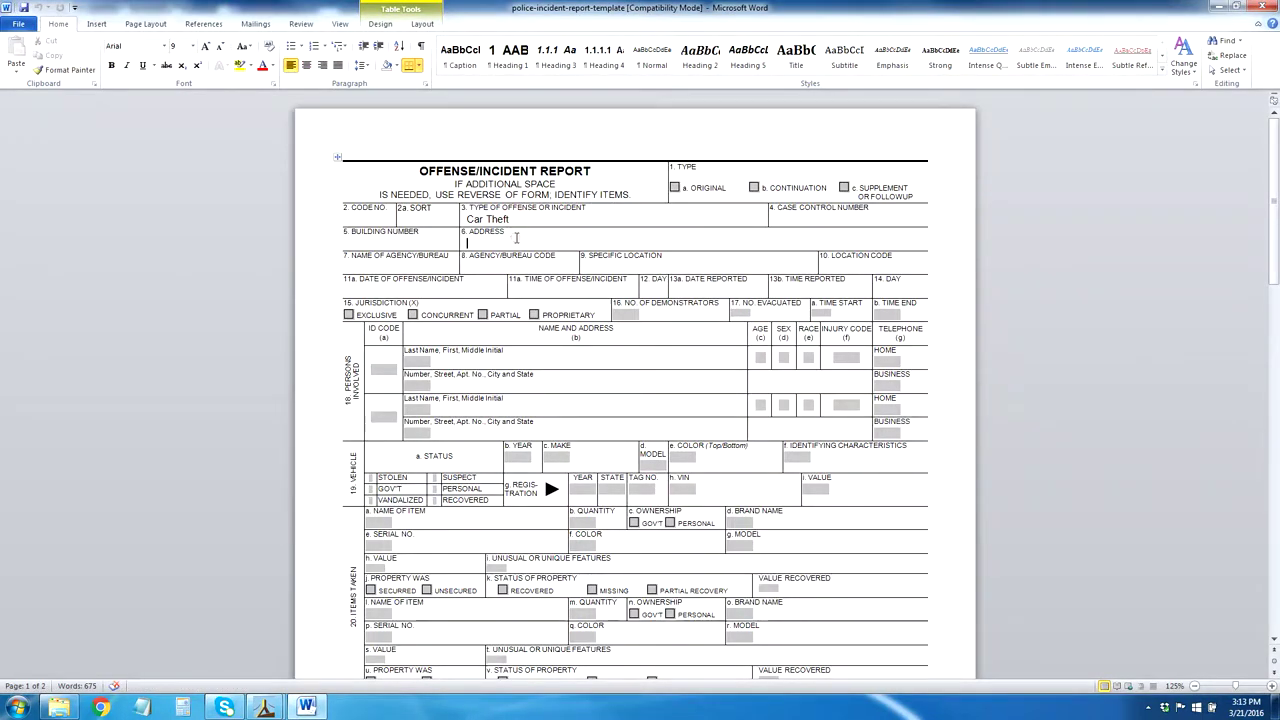
type("ROW")
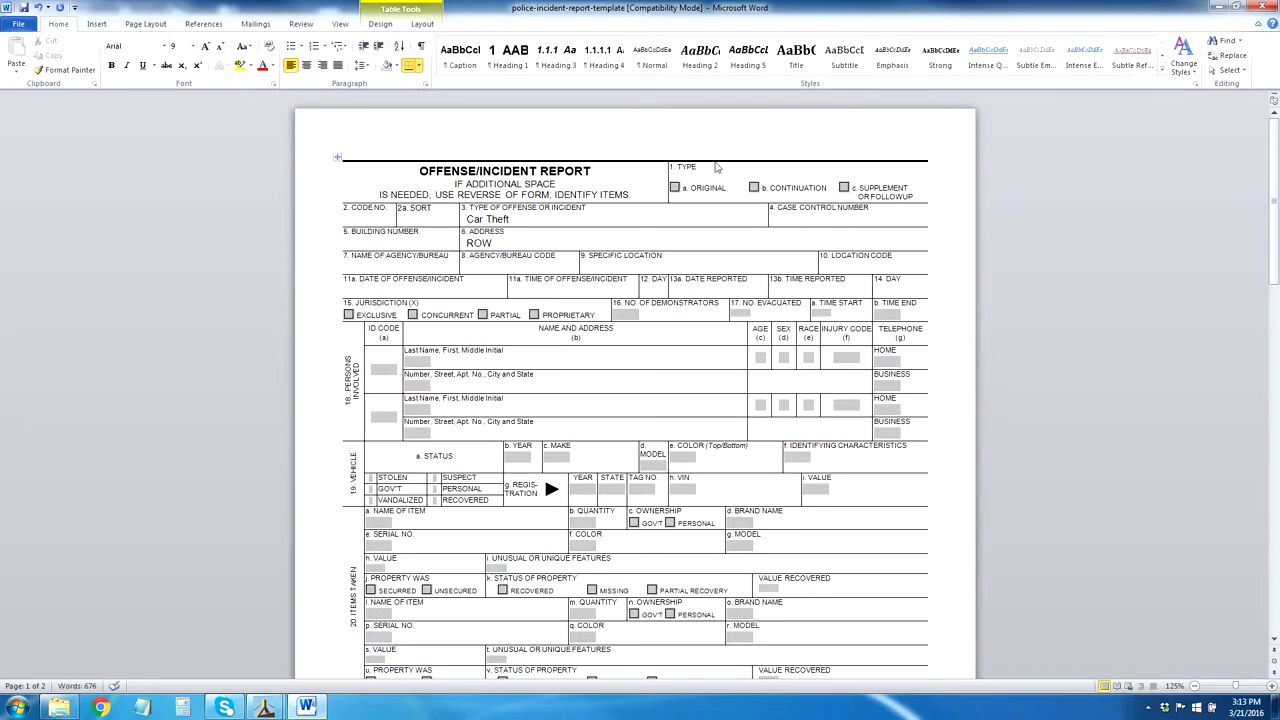
left_click(22, 8)
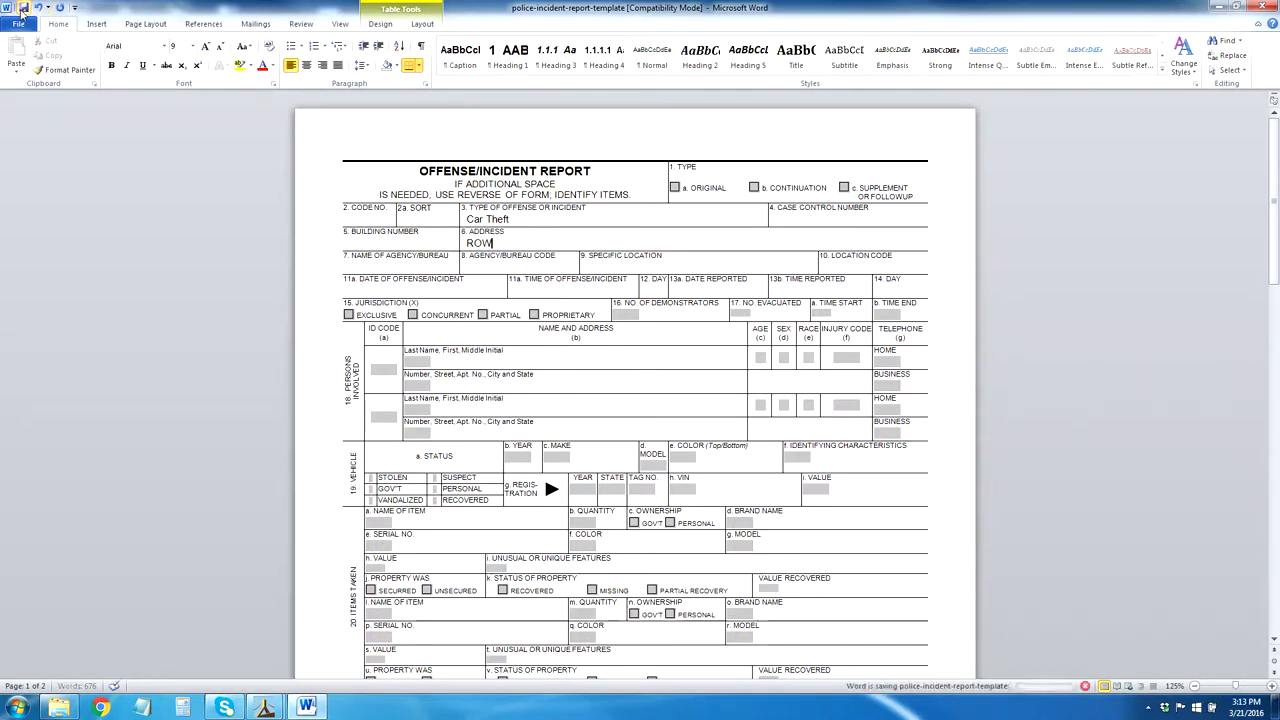
left_click(1266, 7)
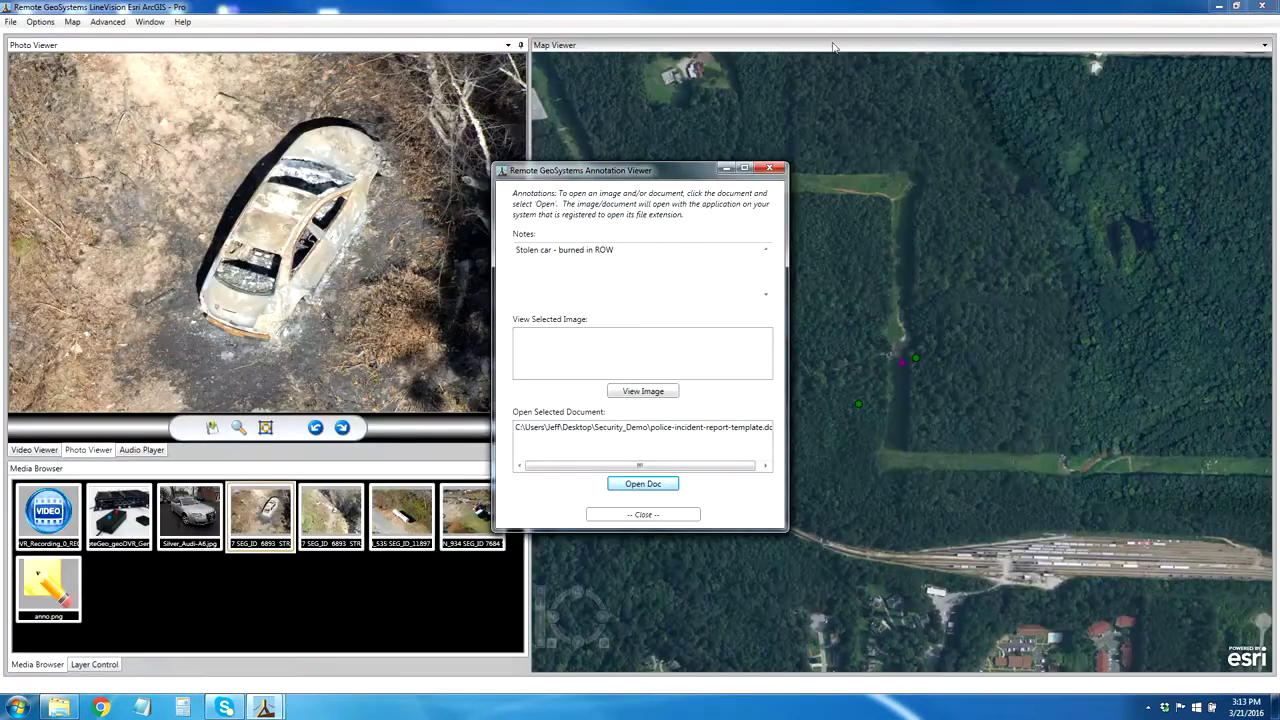
left_click(641, 515)
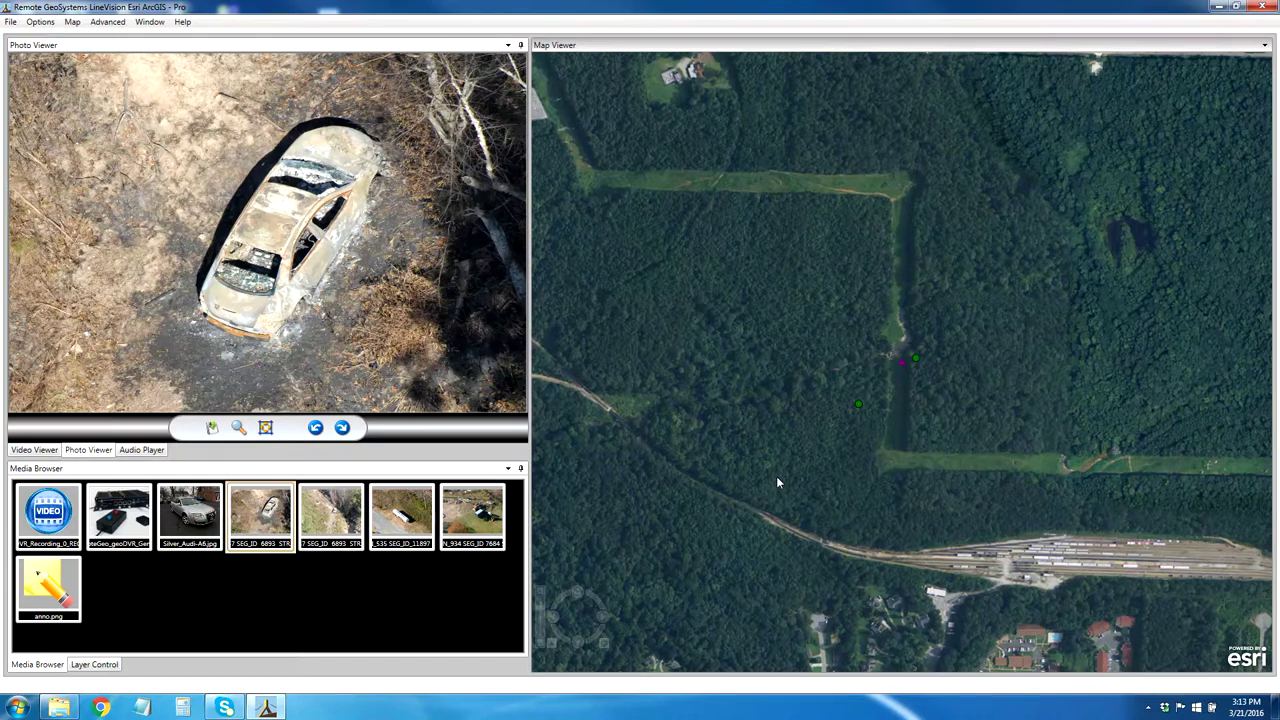
- Zoom the map to the video recording's flight track
right_click(58, 522)
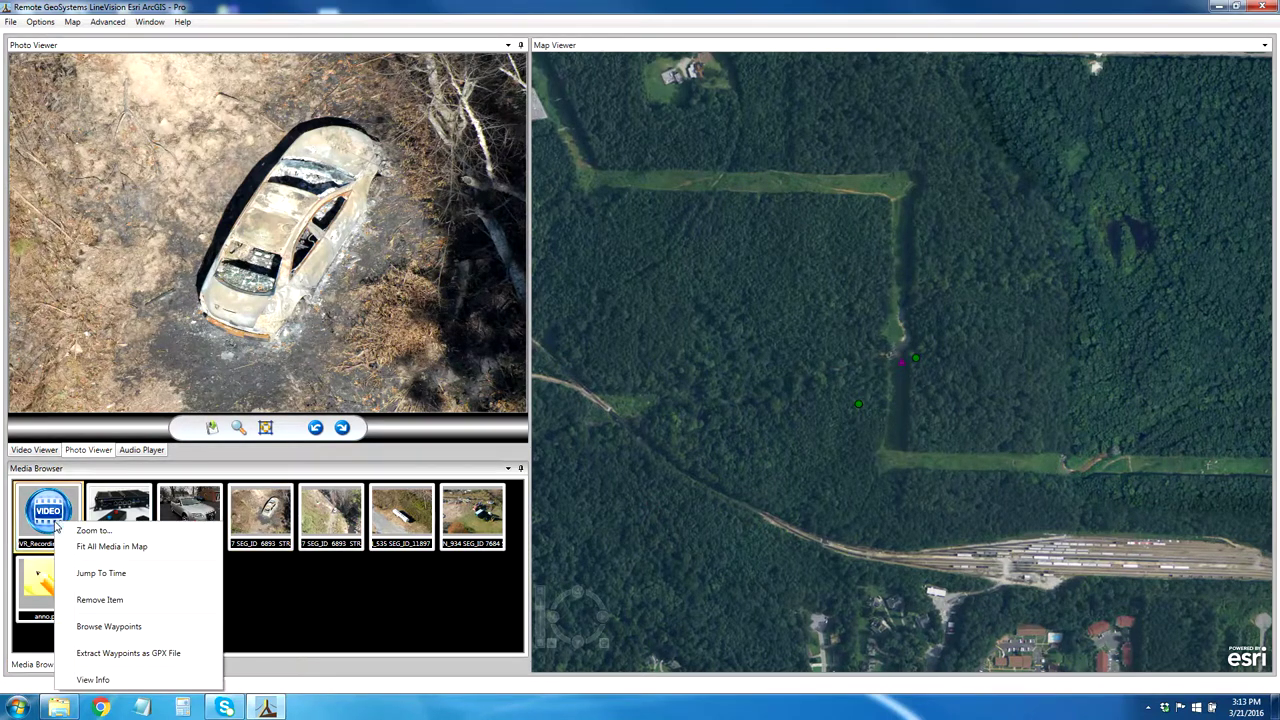
left_click(88, 531)
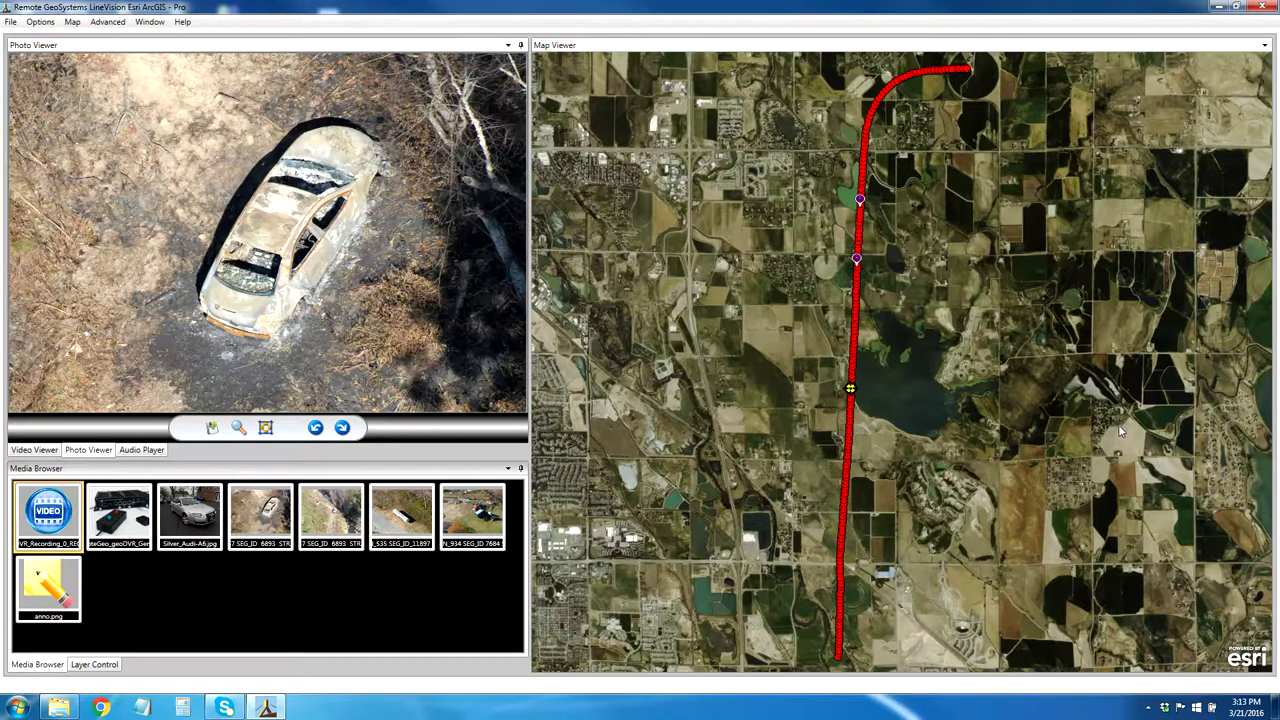
- Review the annotation for the stolen silver 2006 Audi A6, close it, and zoom the map to that item's location
left_click(197, 520)
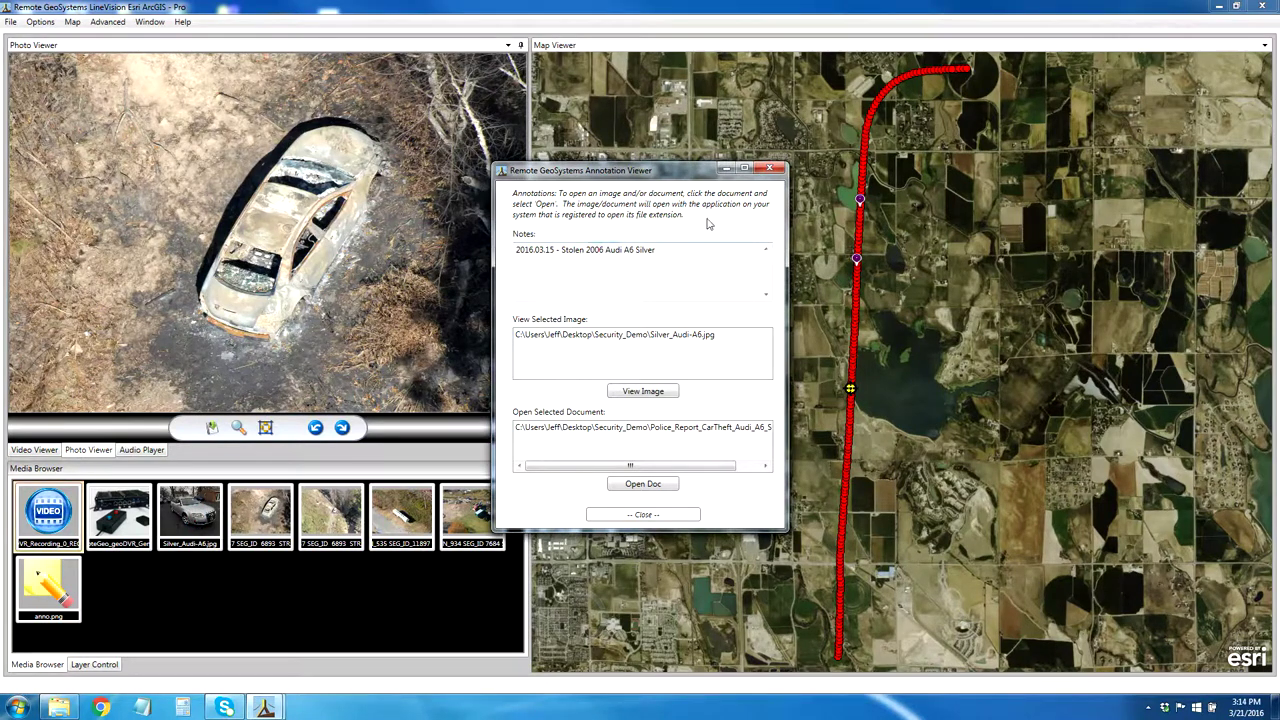
left_click(640, 514)
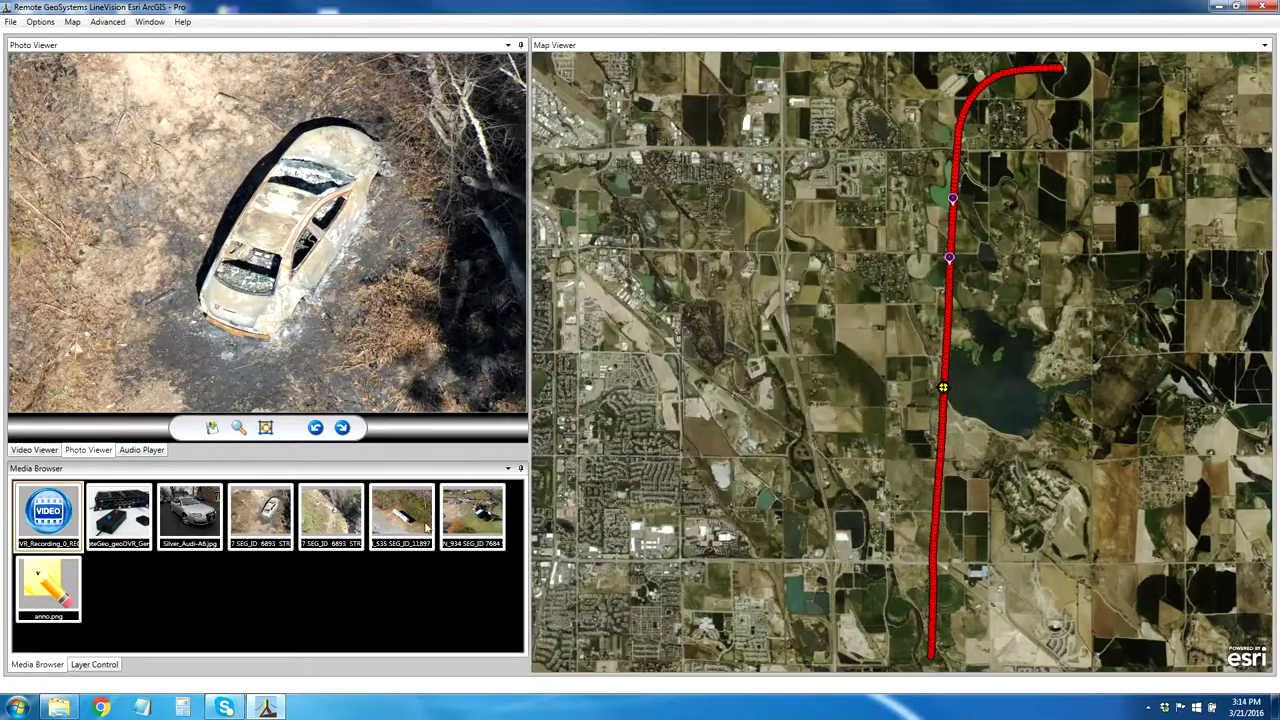
right_click(252, 492)
left_click(286, 531)
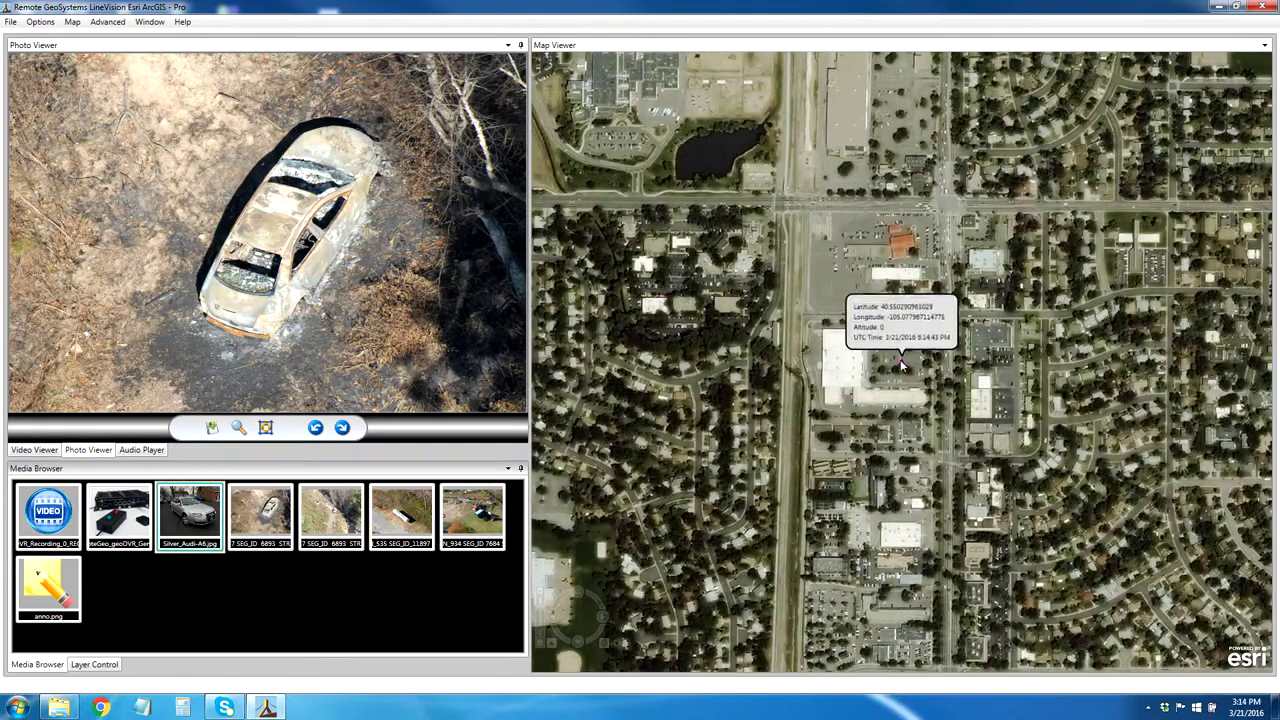
- Open the stolen 2006 Audi A6 annotation from its map marker, view its attached Silver_Audi-A6.jpg image, and close the image
left_click(901, 360)
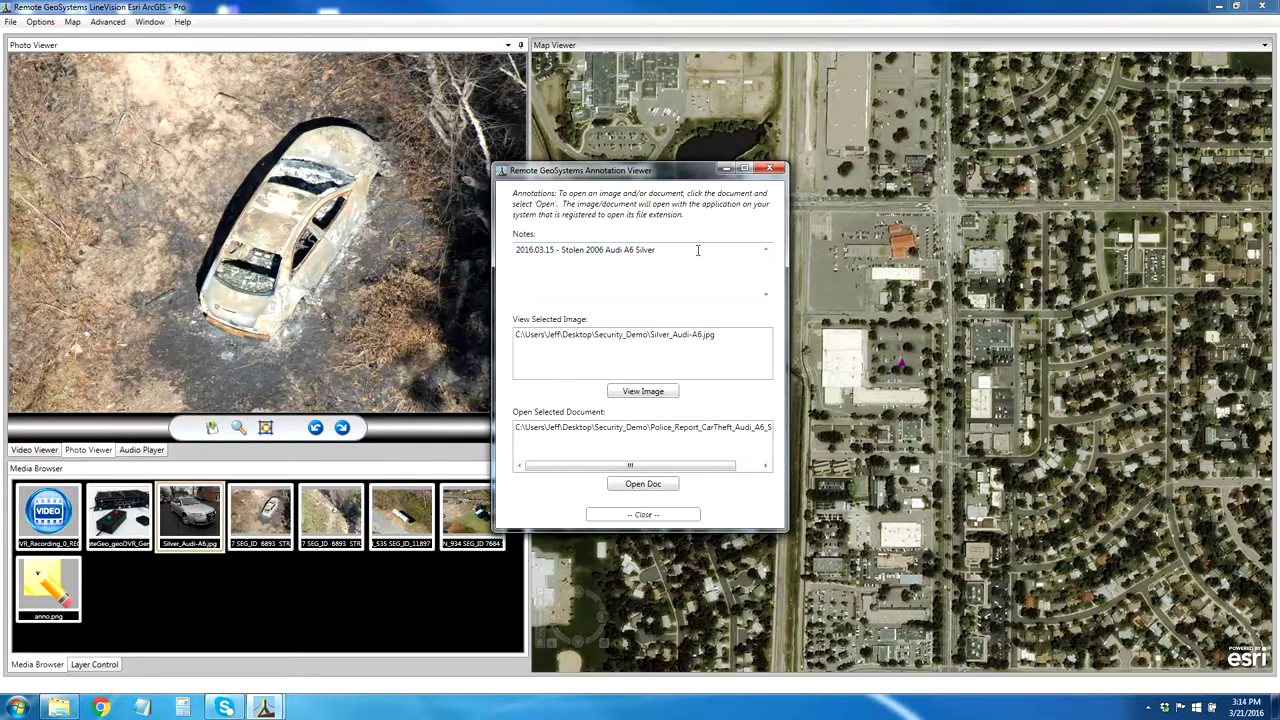
left_click(660, 340)
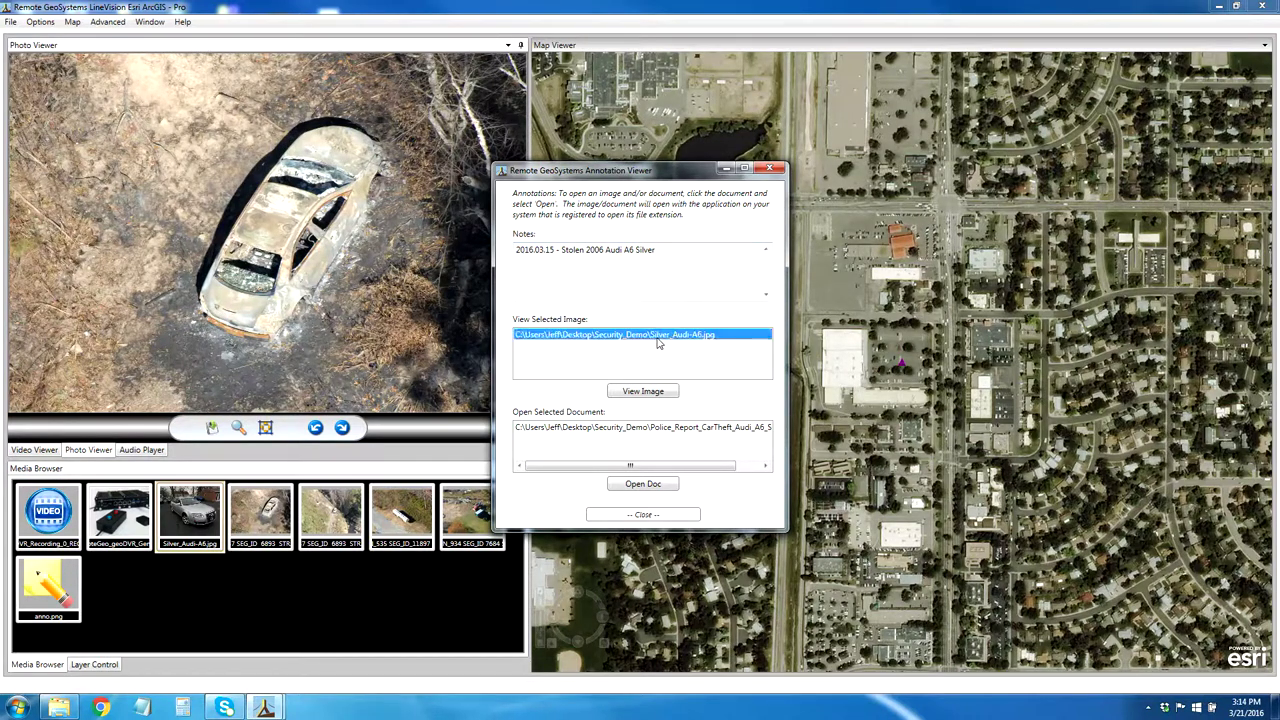
left_click(652, 395)
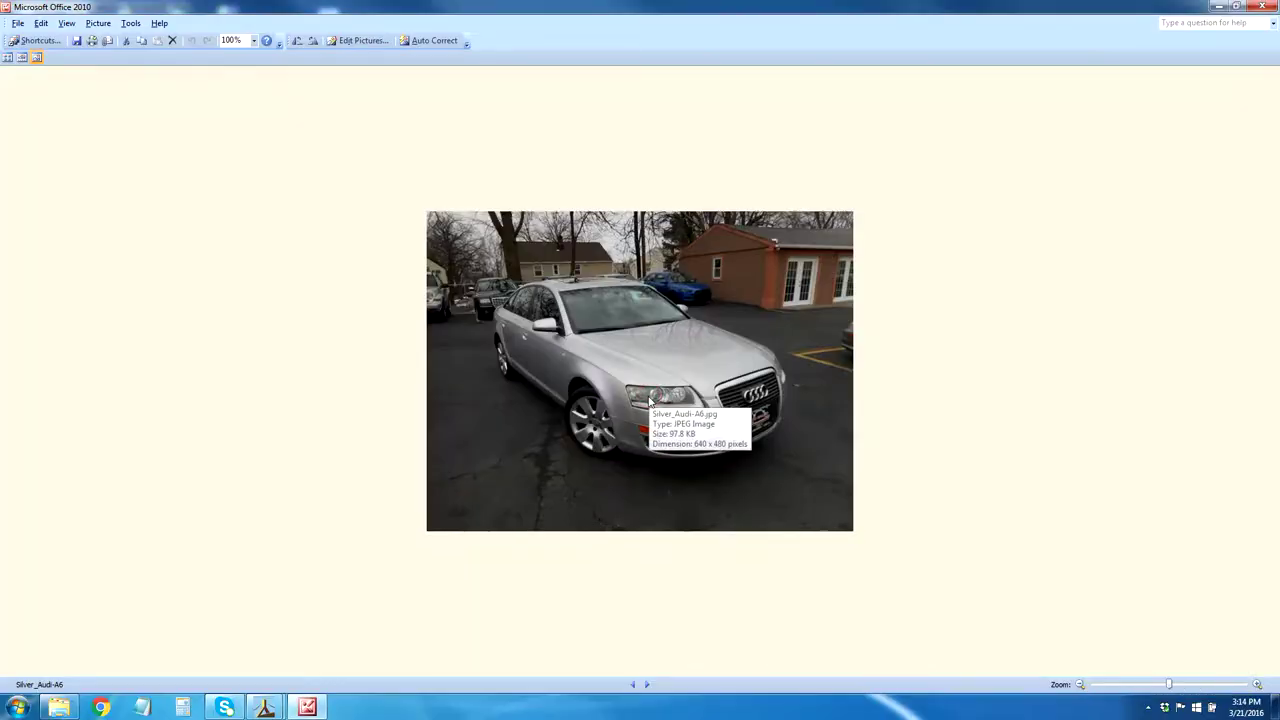
left_click(1270, 6)
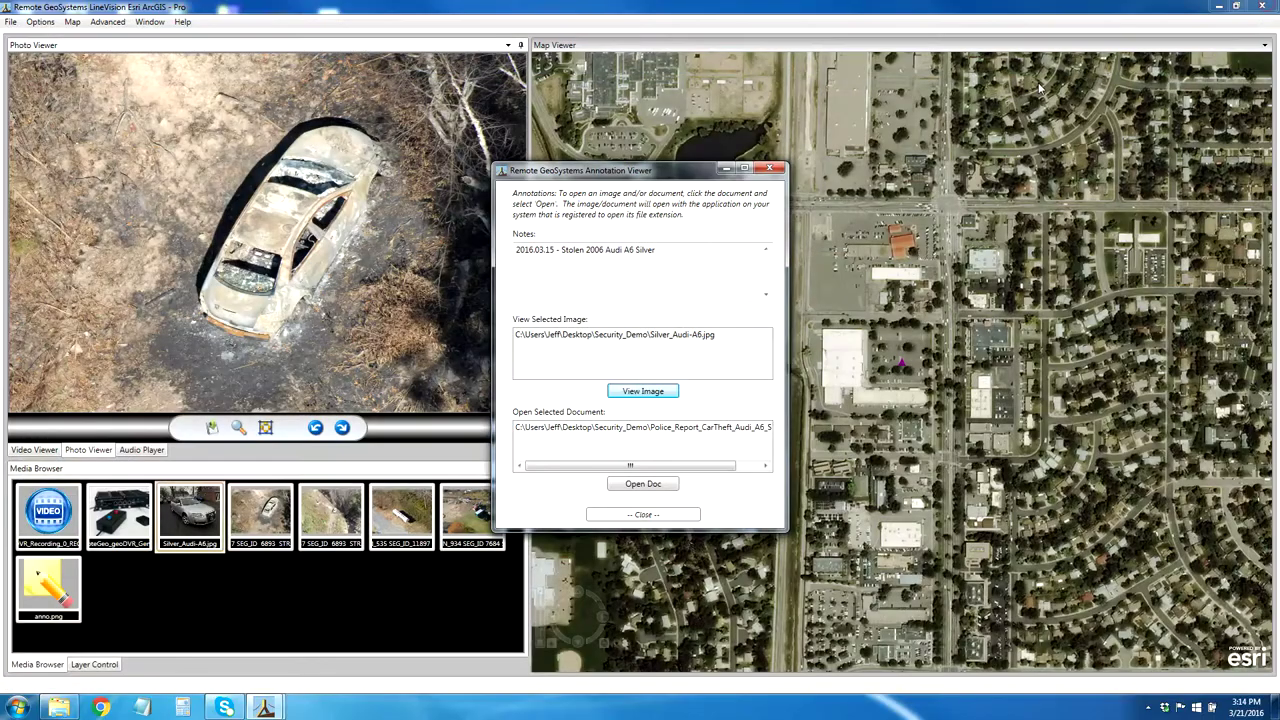
- Open the annotation's attached Police_Report_CarTheft_Audi_A6_Silver document in Word and review the report's vehicle and stolen-item details
left_click(640, 428)
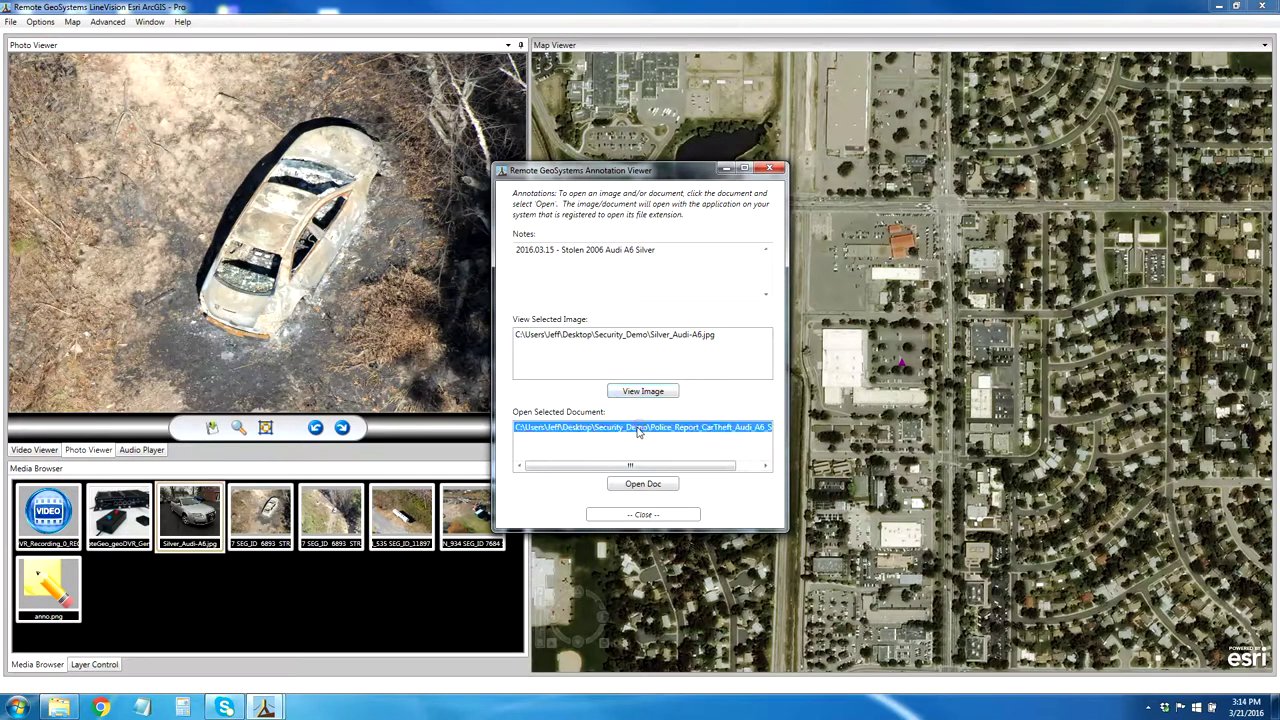
left_click(628, 485)
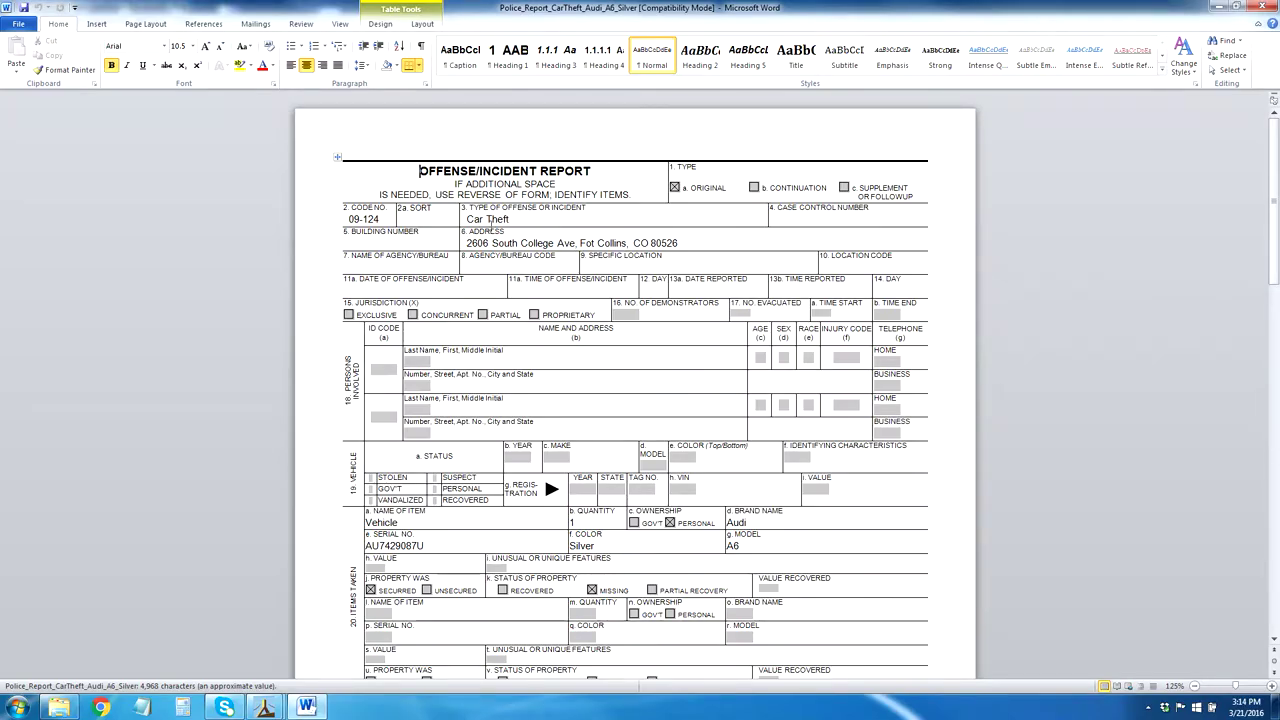
scroll(549, 579, "down", 2)
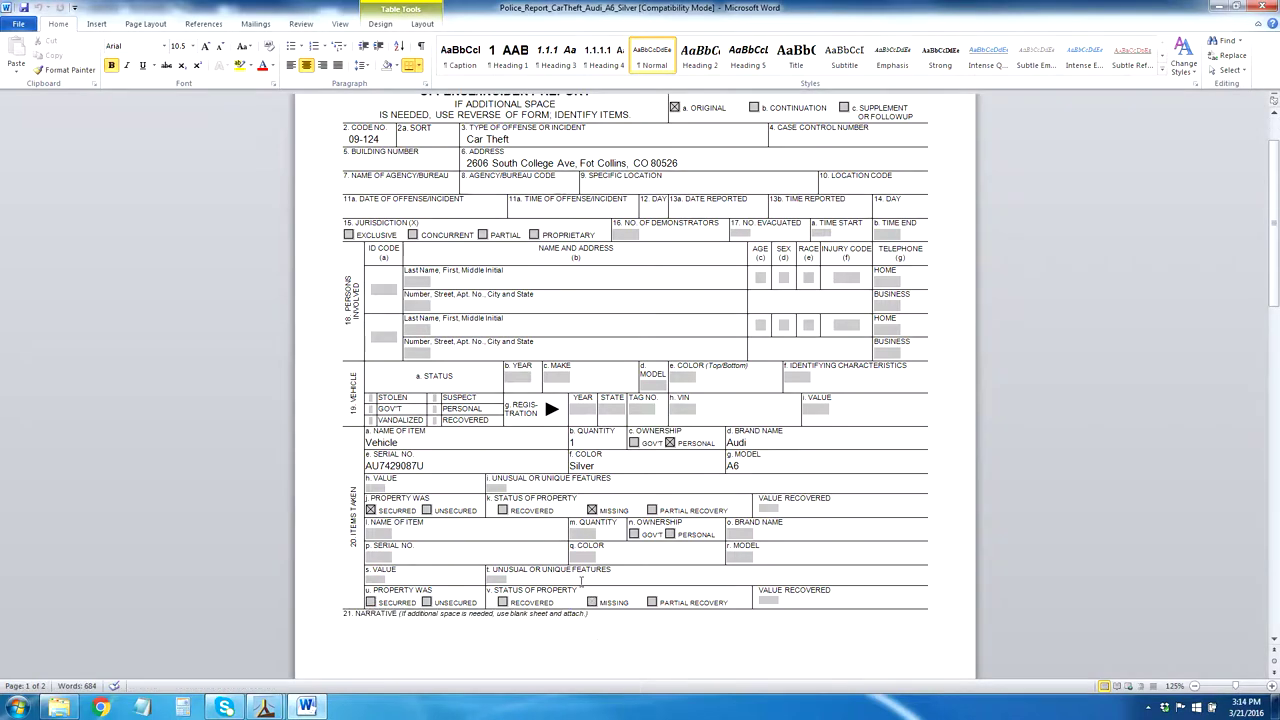
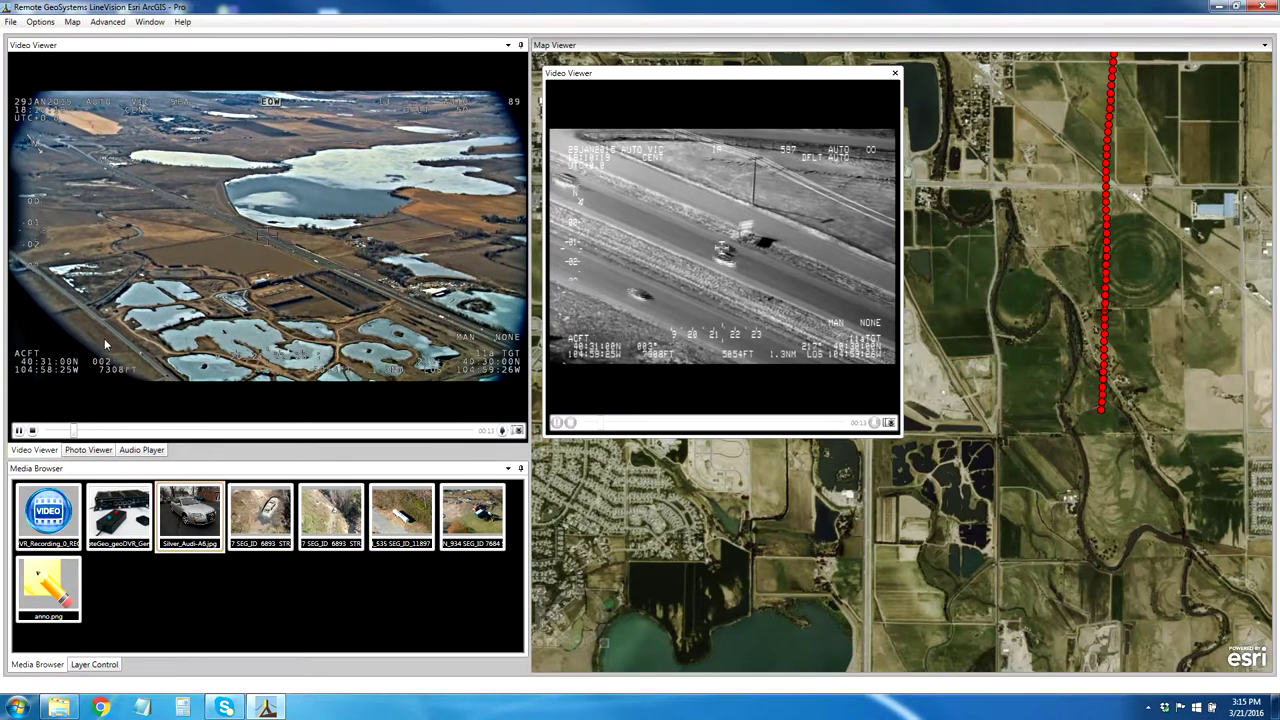
- Add the photos LineVision_Video_Image_ChopShop_1, ChopShop_2 and ChopShop_3 from the Security_Demo folder to the project
left_click(10, 21)
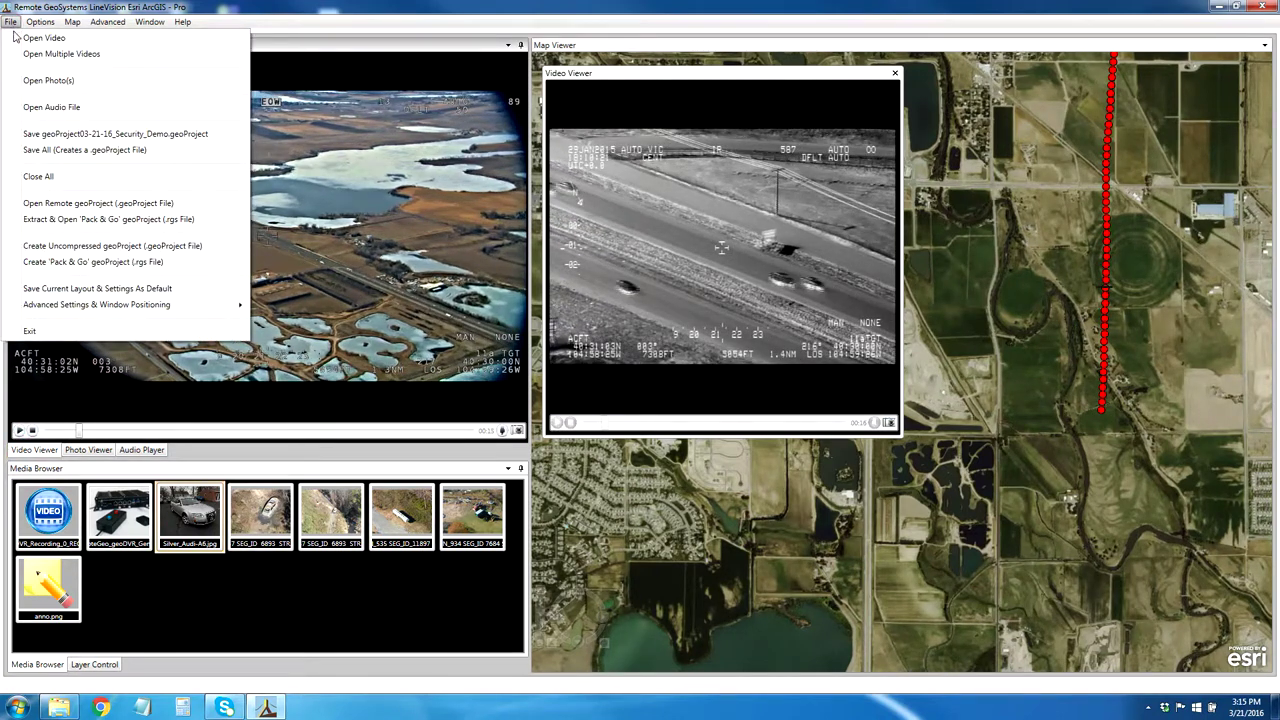
left_click(48, 80)
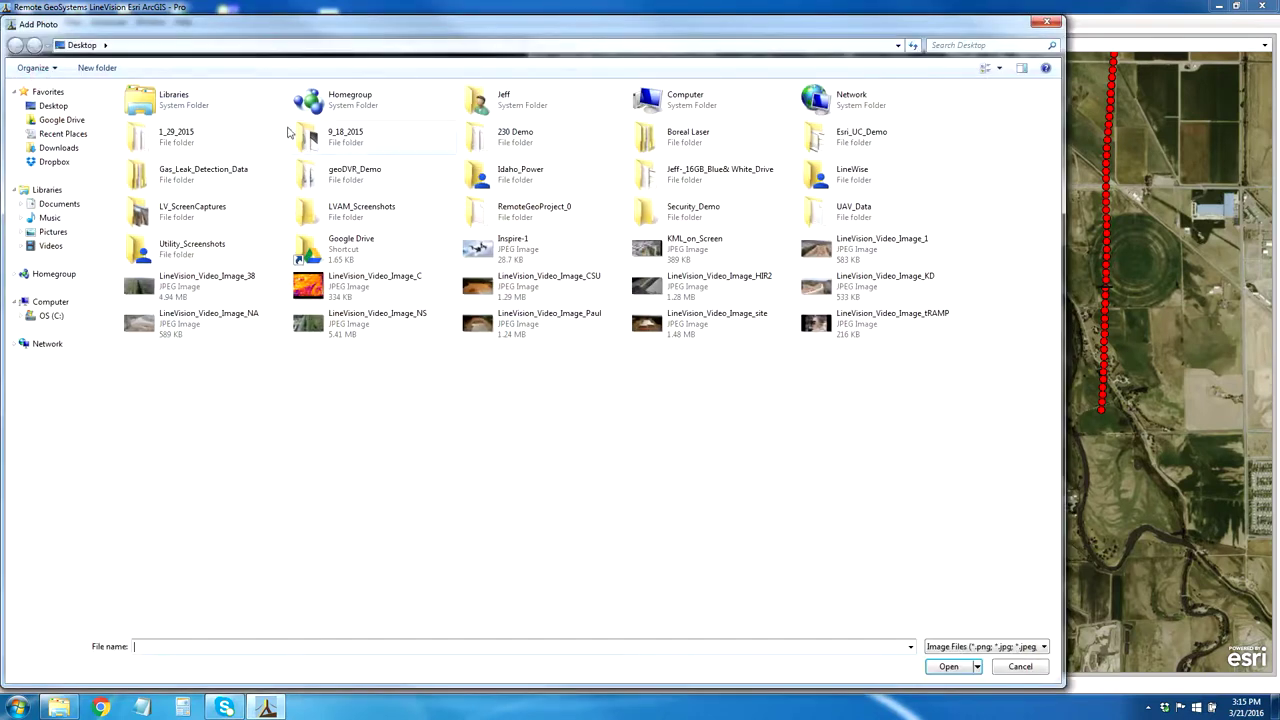
double_click(700, 212)
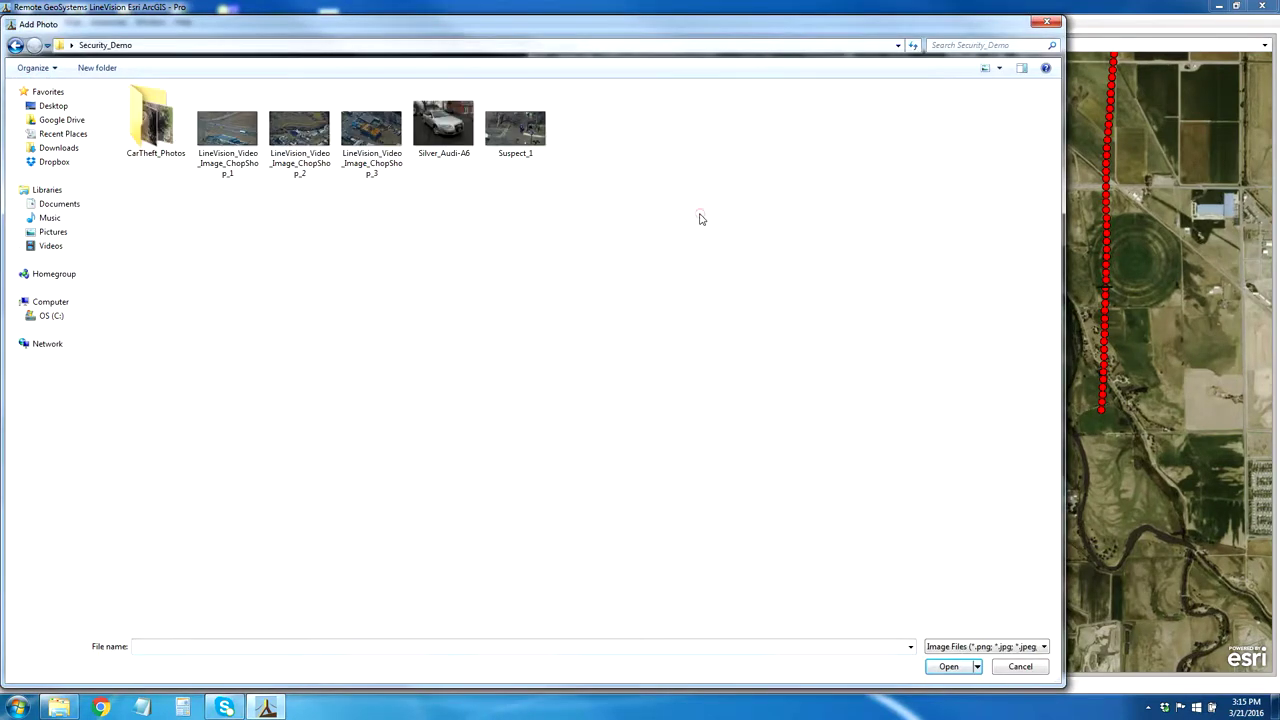
left_click(216, 130)
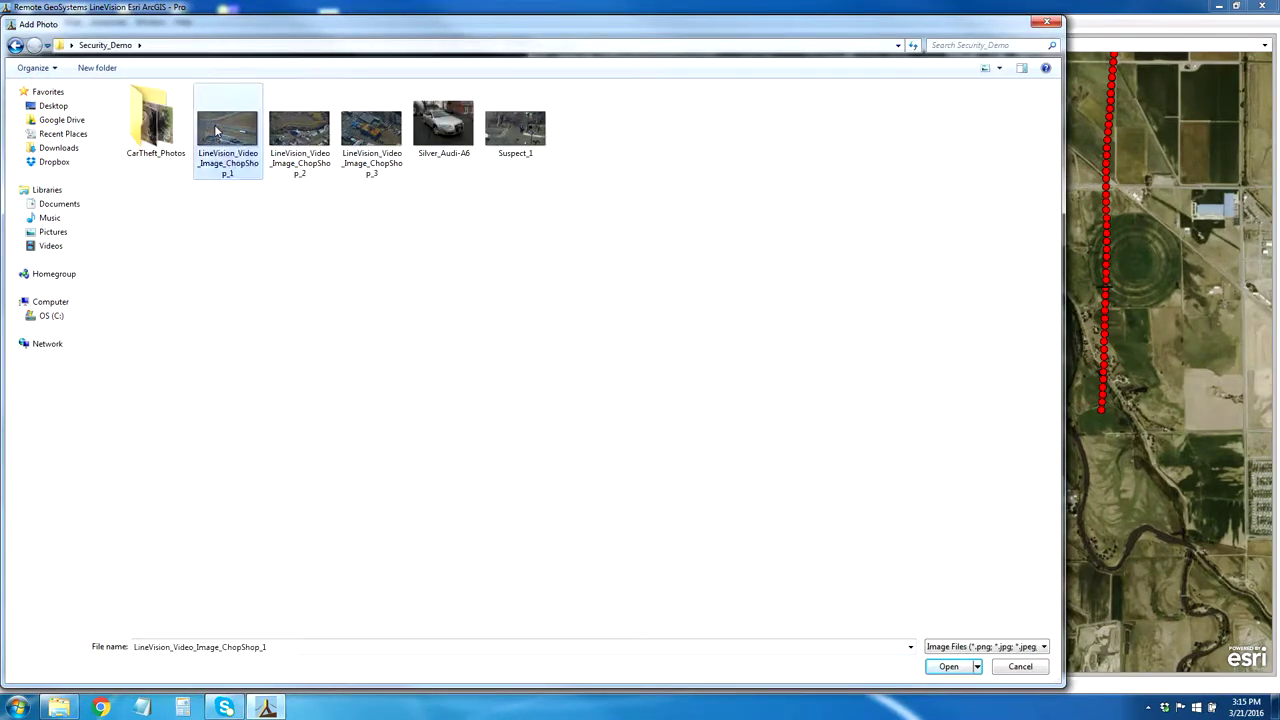
left_click(290, 130, "ctrl")
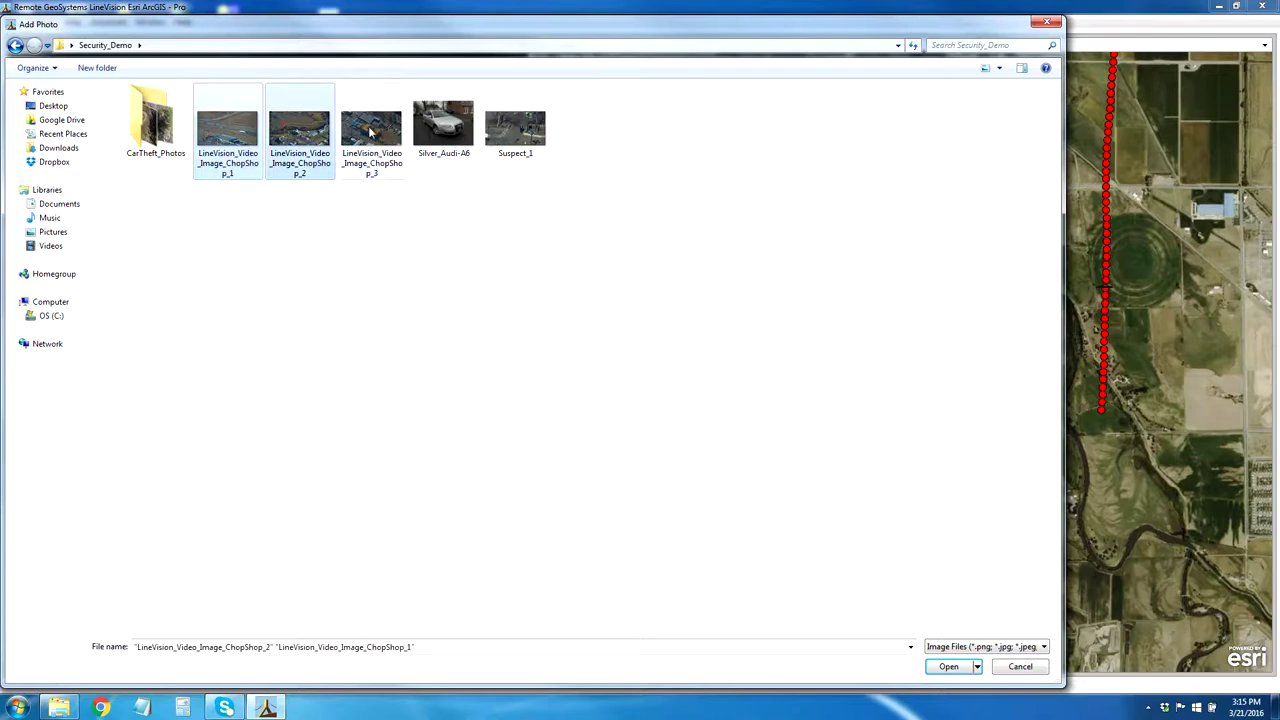
left_click(381, 130, "ctrl")
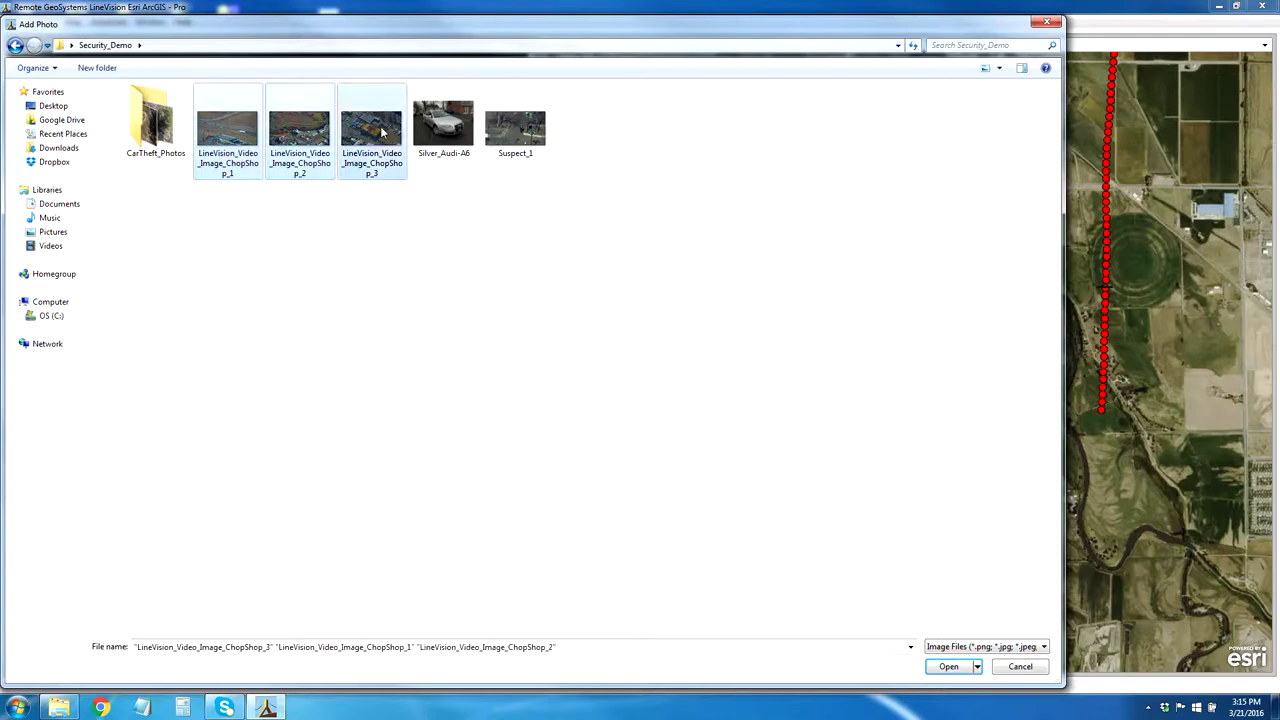
left_click(948, 667)
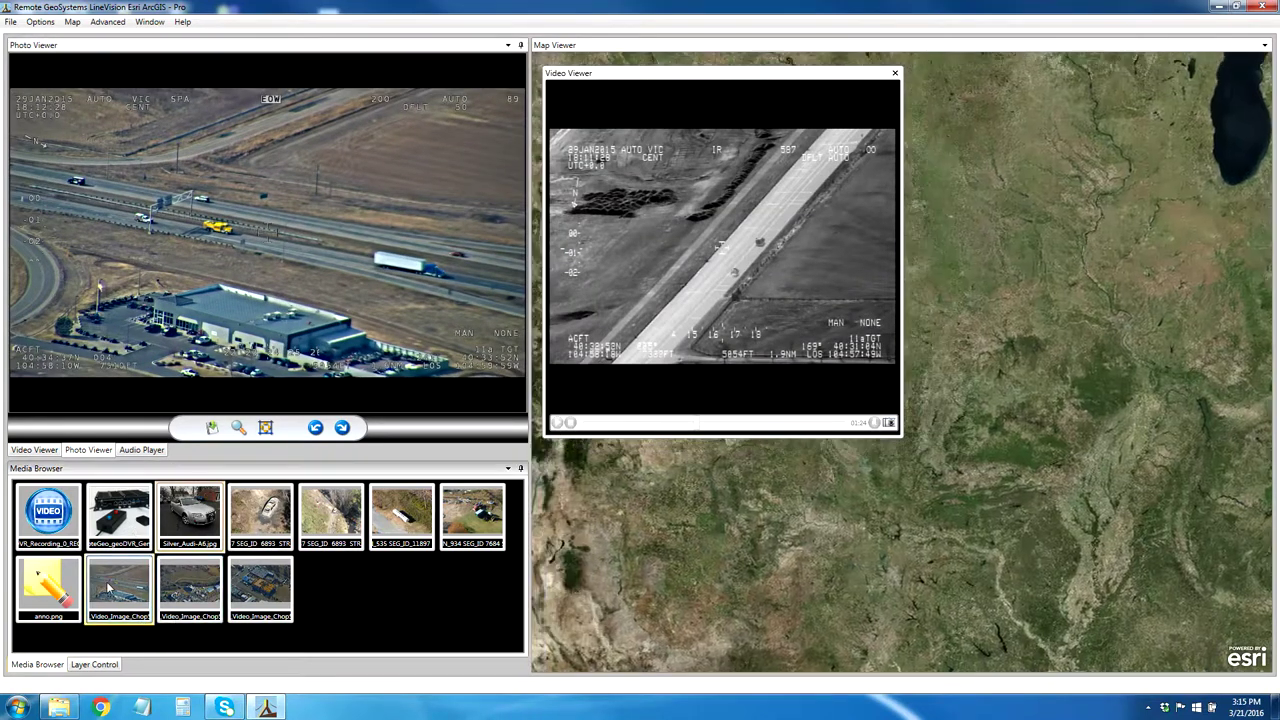
- Close the floating infrared video window and hide the Esri_Satellite-Aerial layer so the Fort Collins area shows on the base street map
left_click(108, 588)
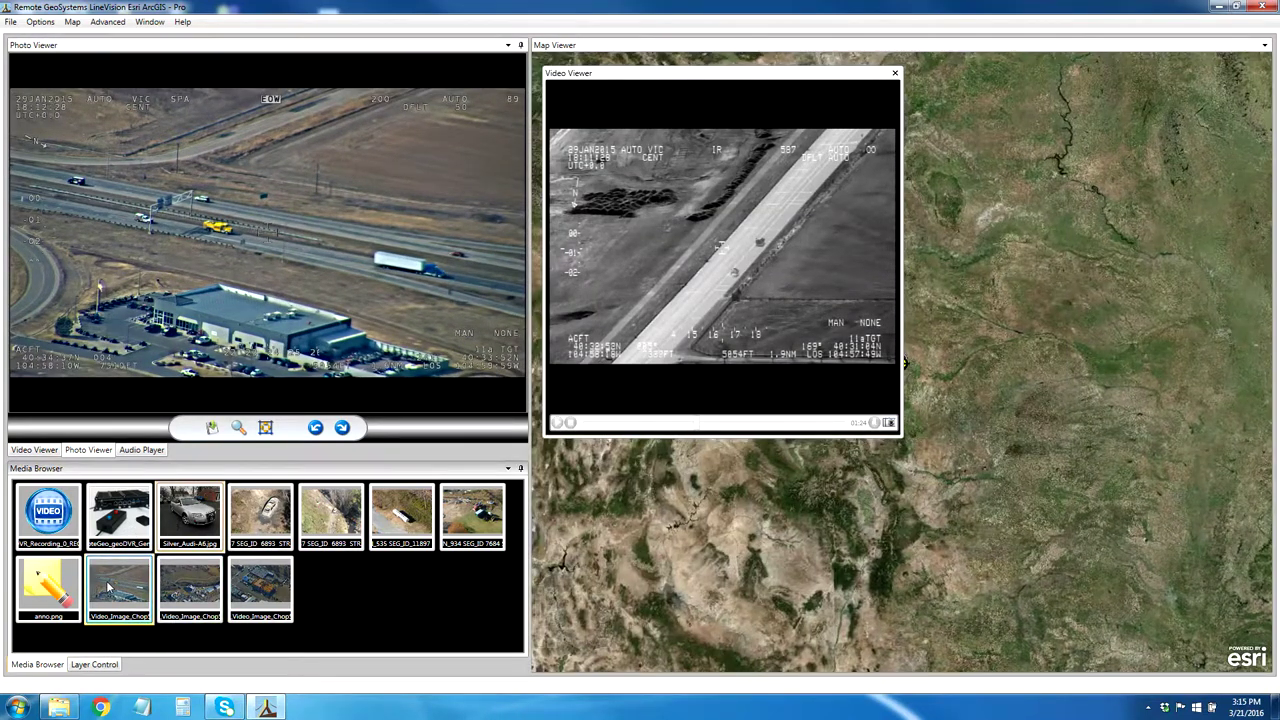
left_click(894, 73)
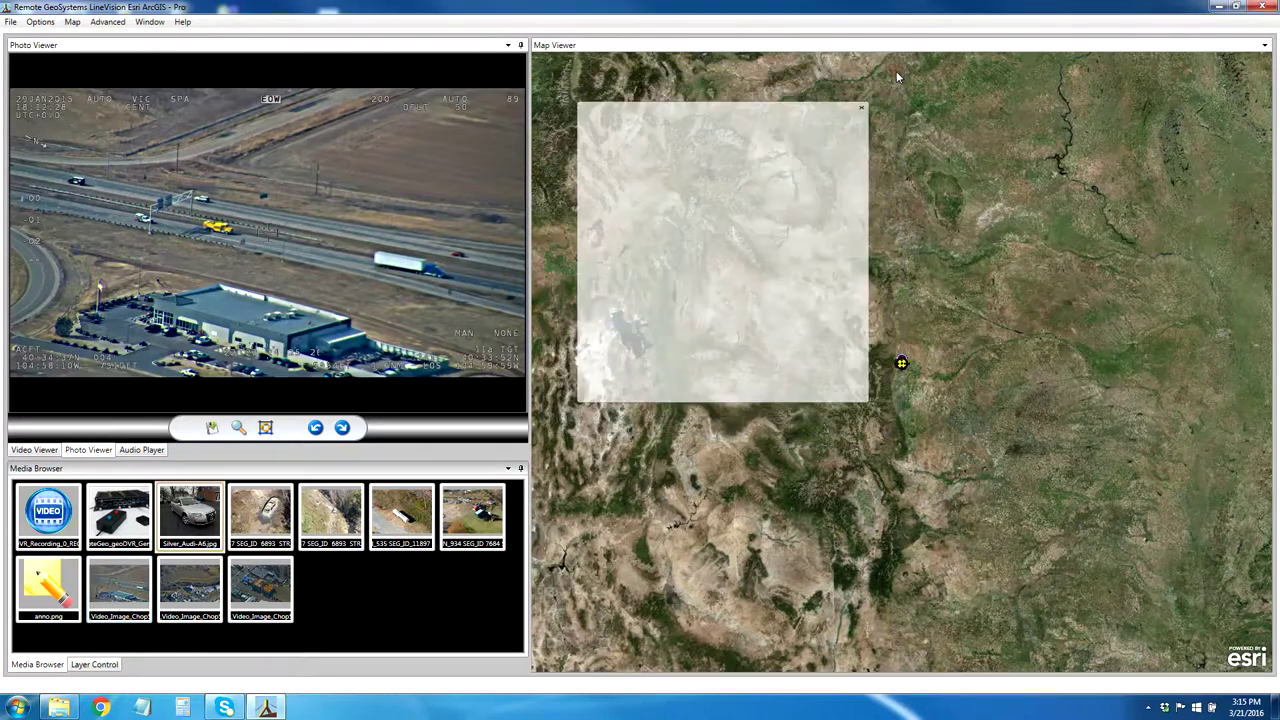
left_click(94, 664)
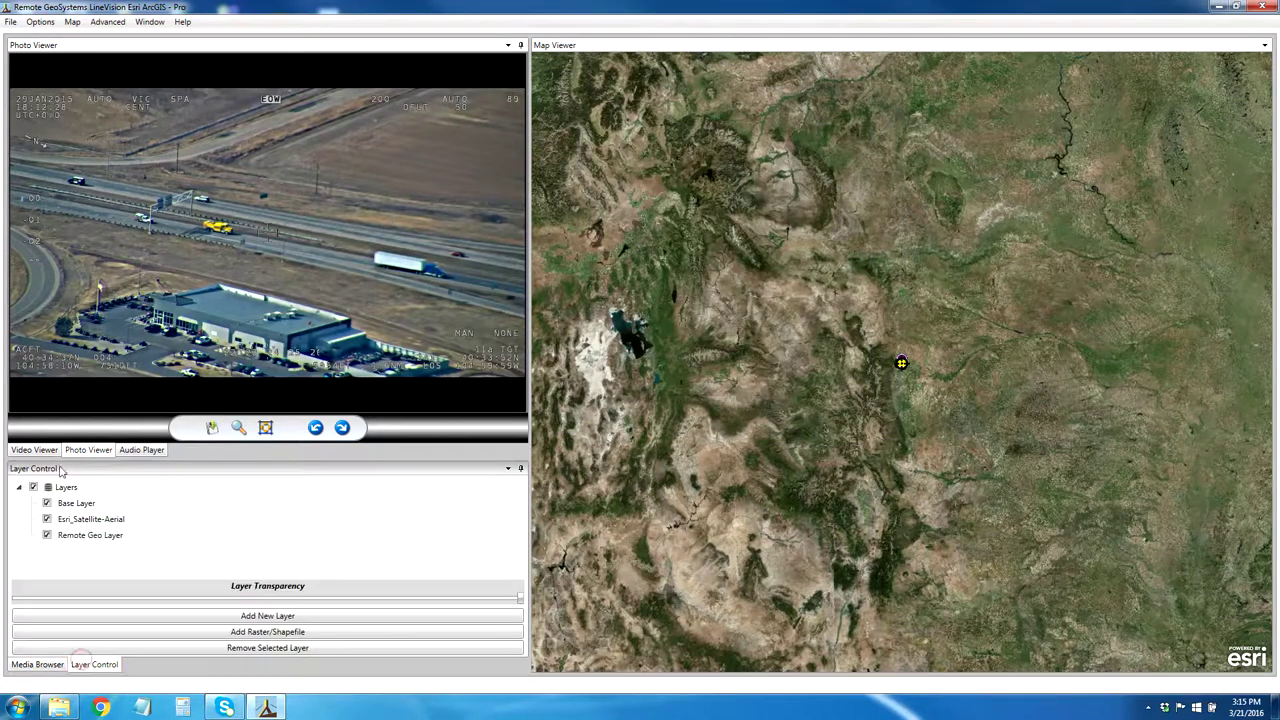
left_click(46, 519)
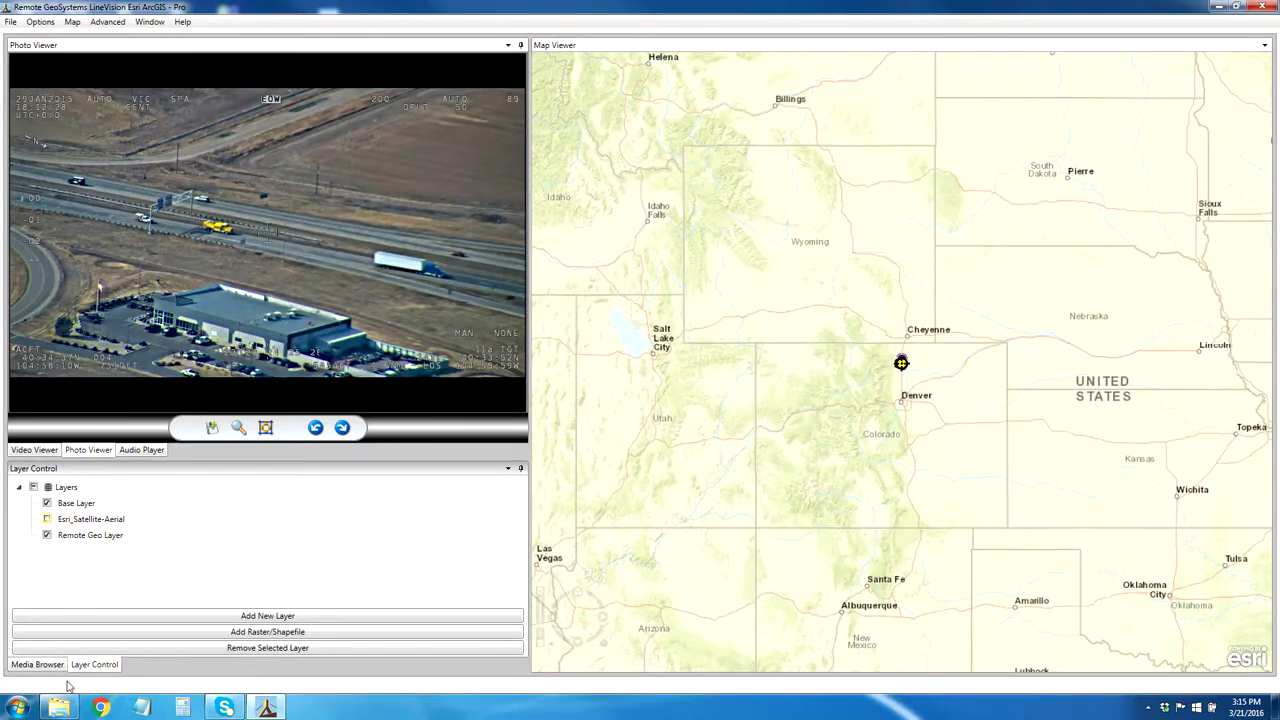
scroll(888, 353, "up", 5)
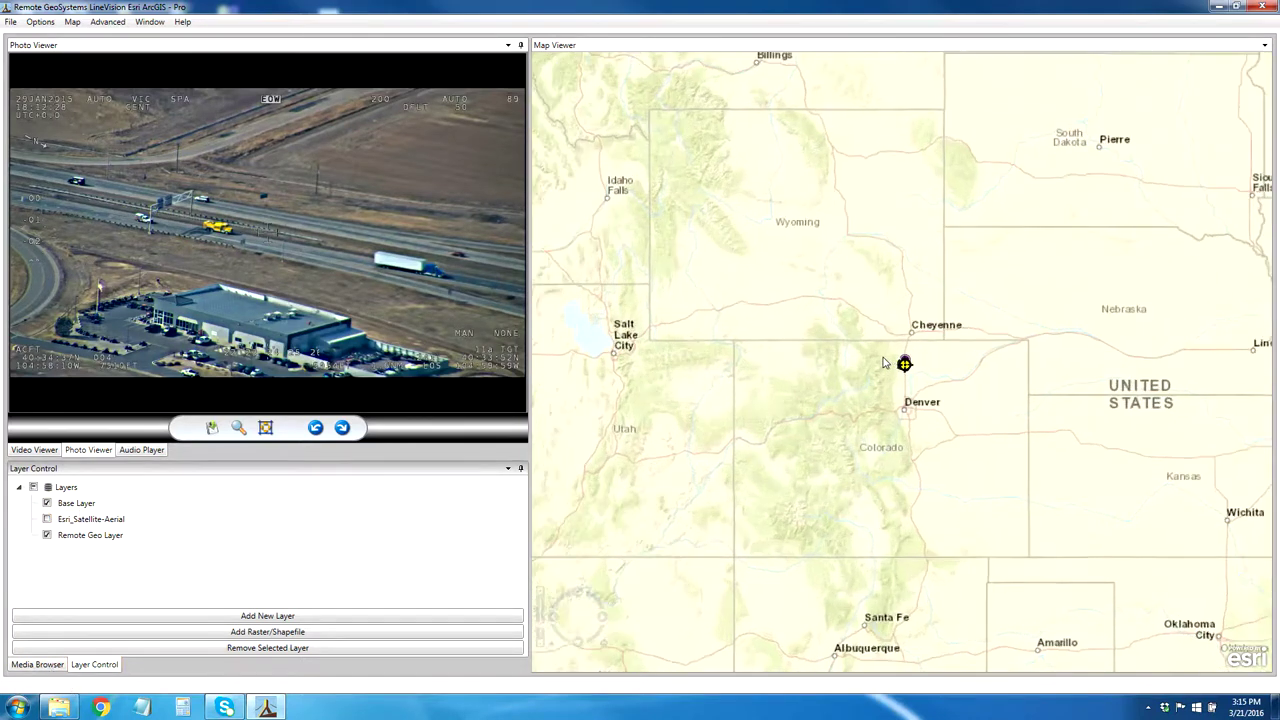
scroll(990, 460, "up", 4)
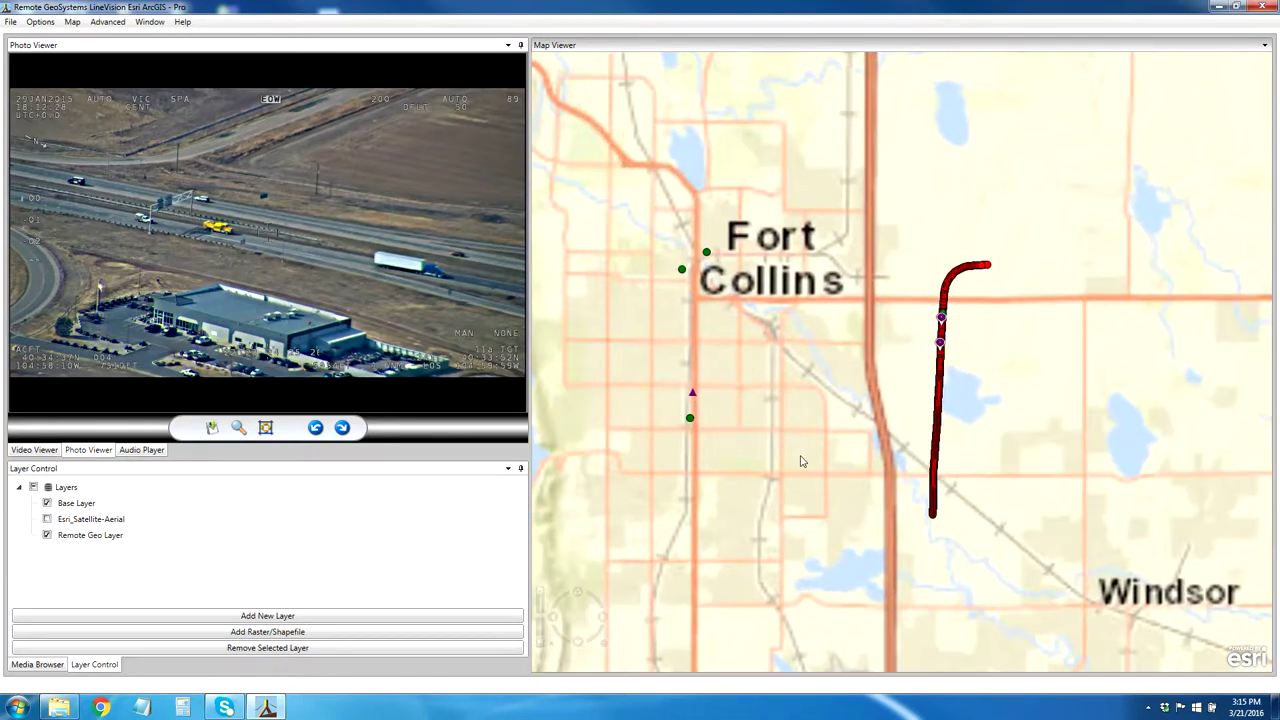
- Zoom the map to the ChopShop_1 photo's location and examine it relative to the flight track and surrounding roads
left_click(45, 666)
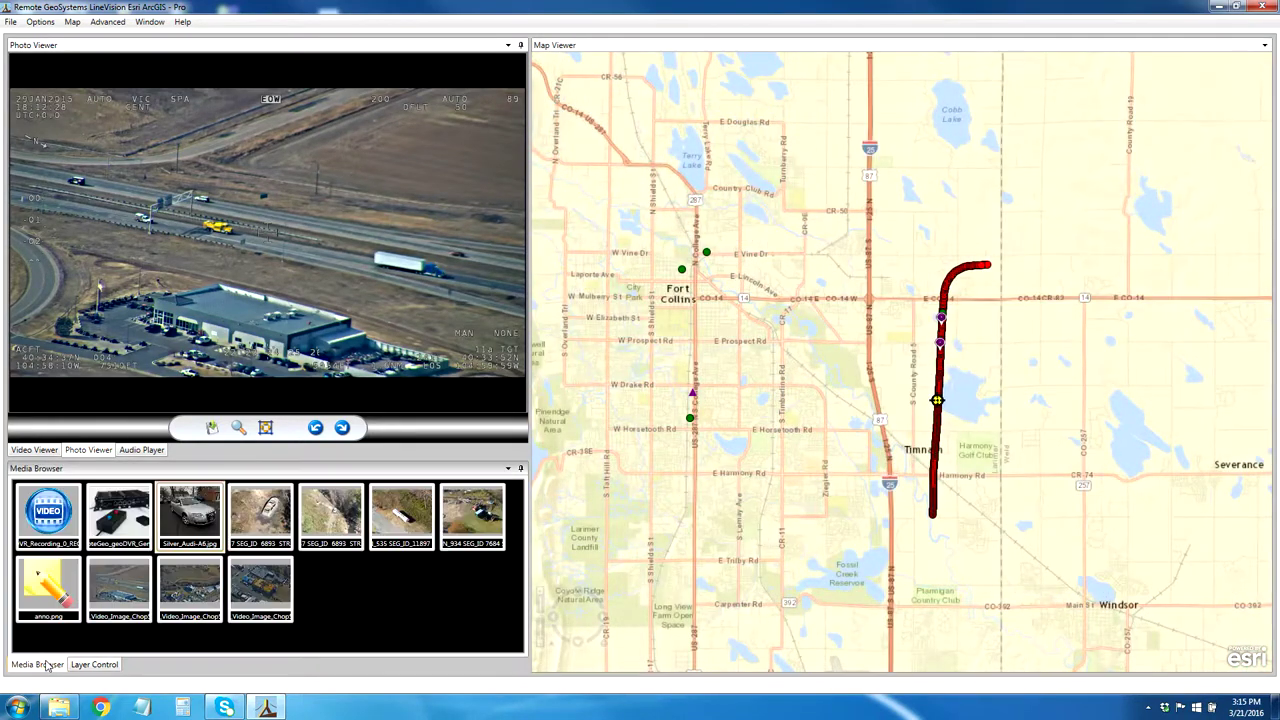
left_click(126, 594)
right_click(126, 594)
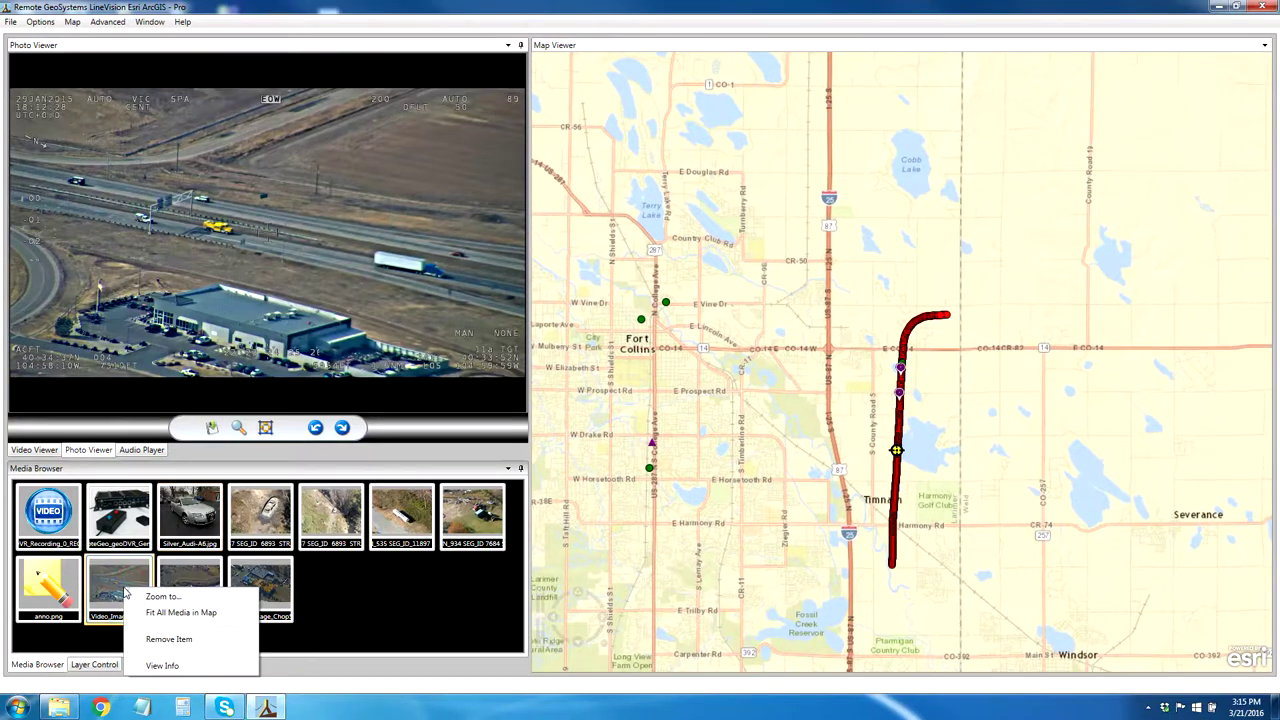
left_click(160, 597)
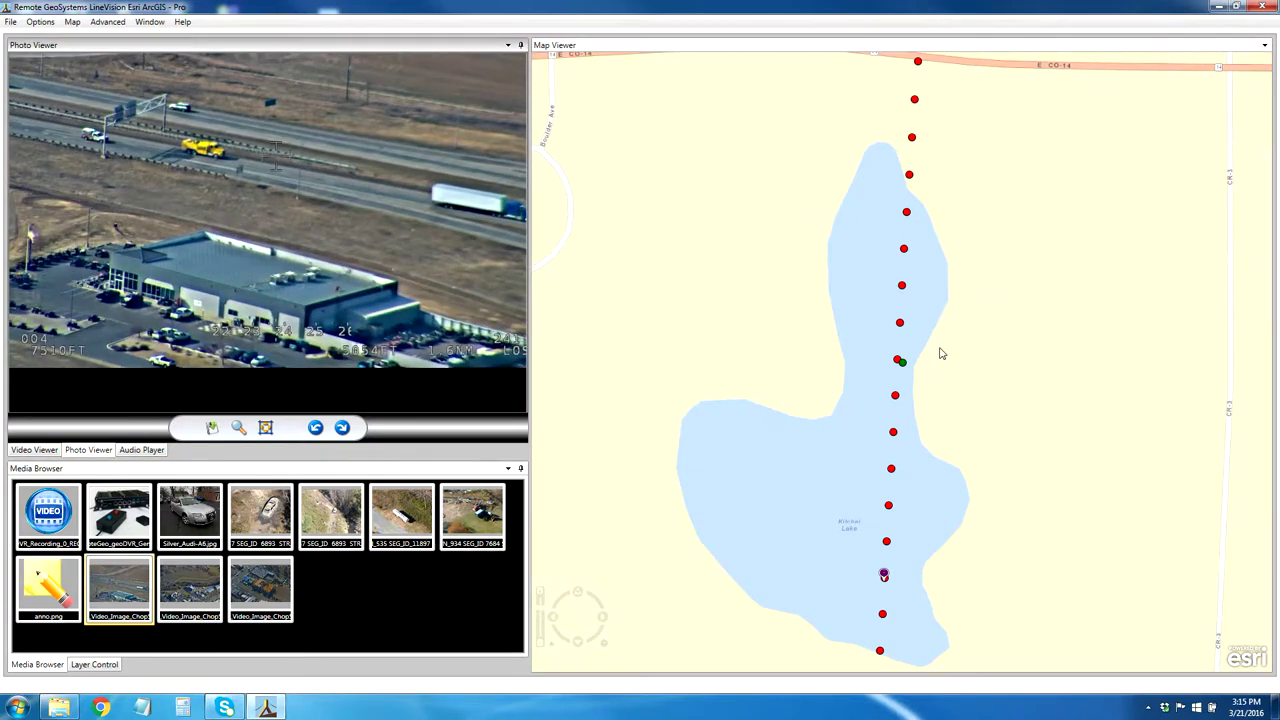
scroll(757, 300, "down", 2)
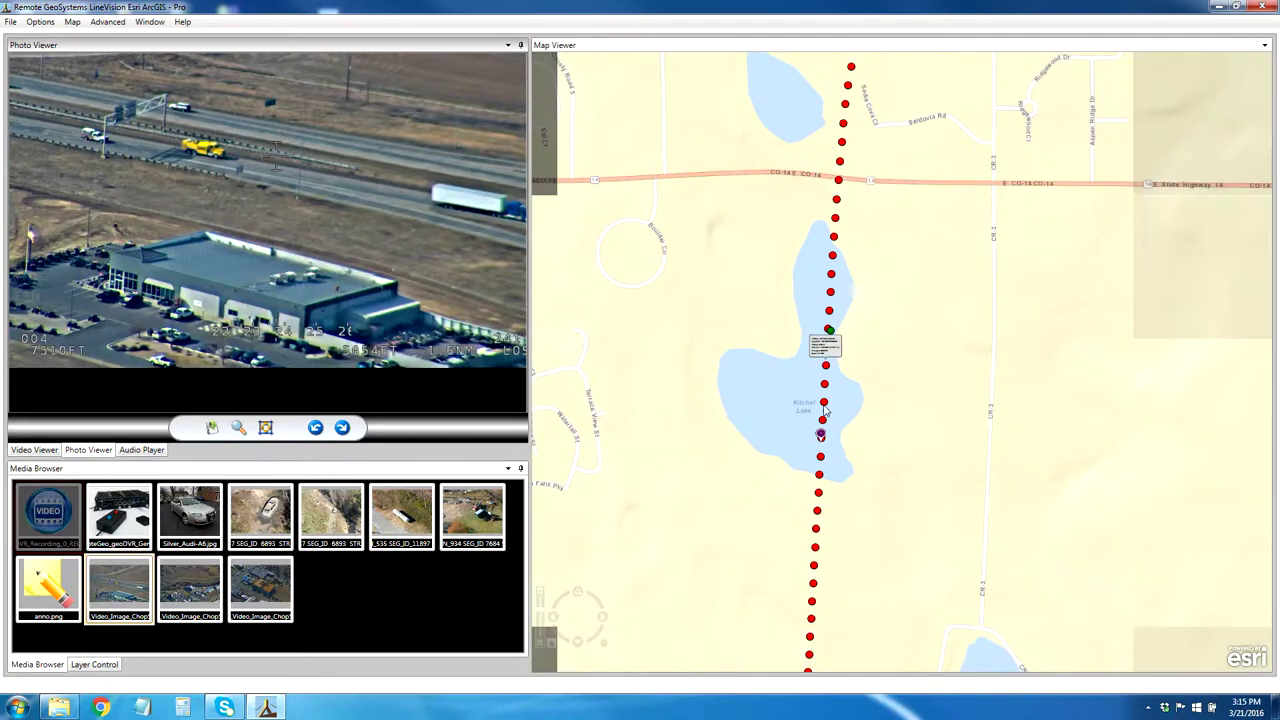
scroll(757, 330, "down", 1)
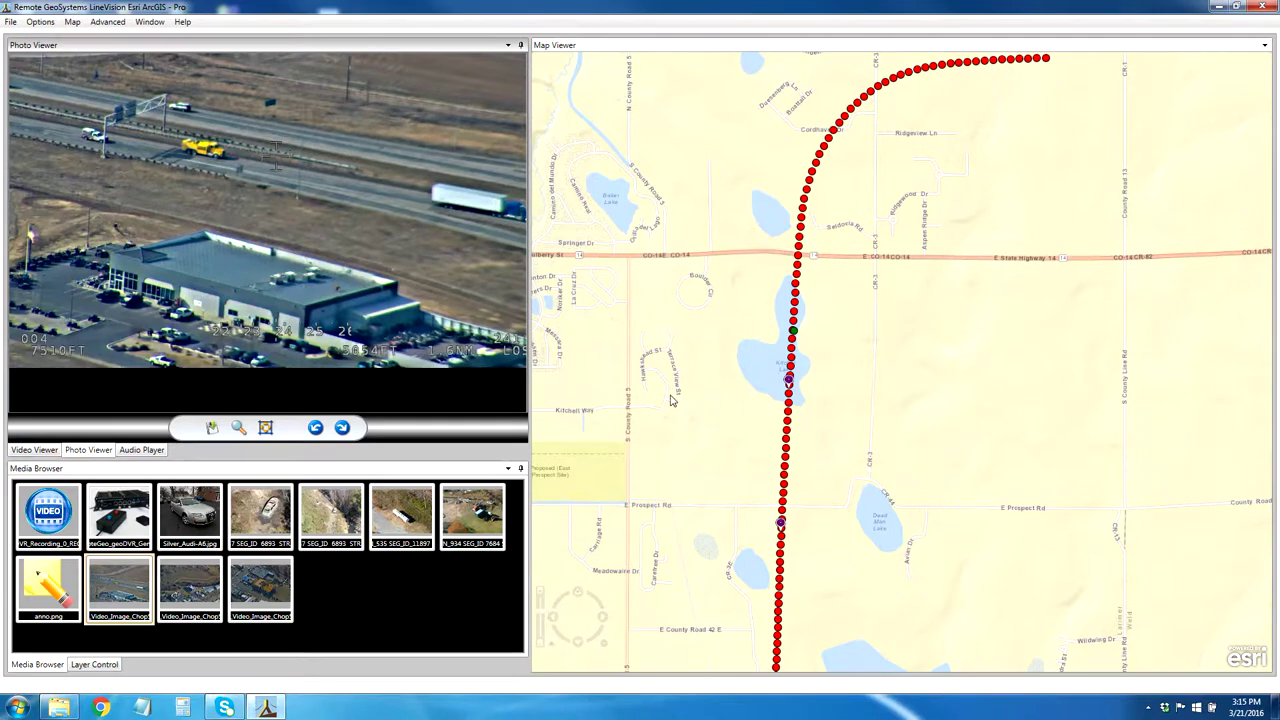
scroll(672, 400, "down", 1)
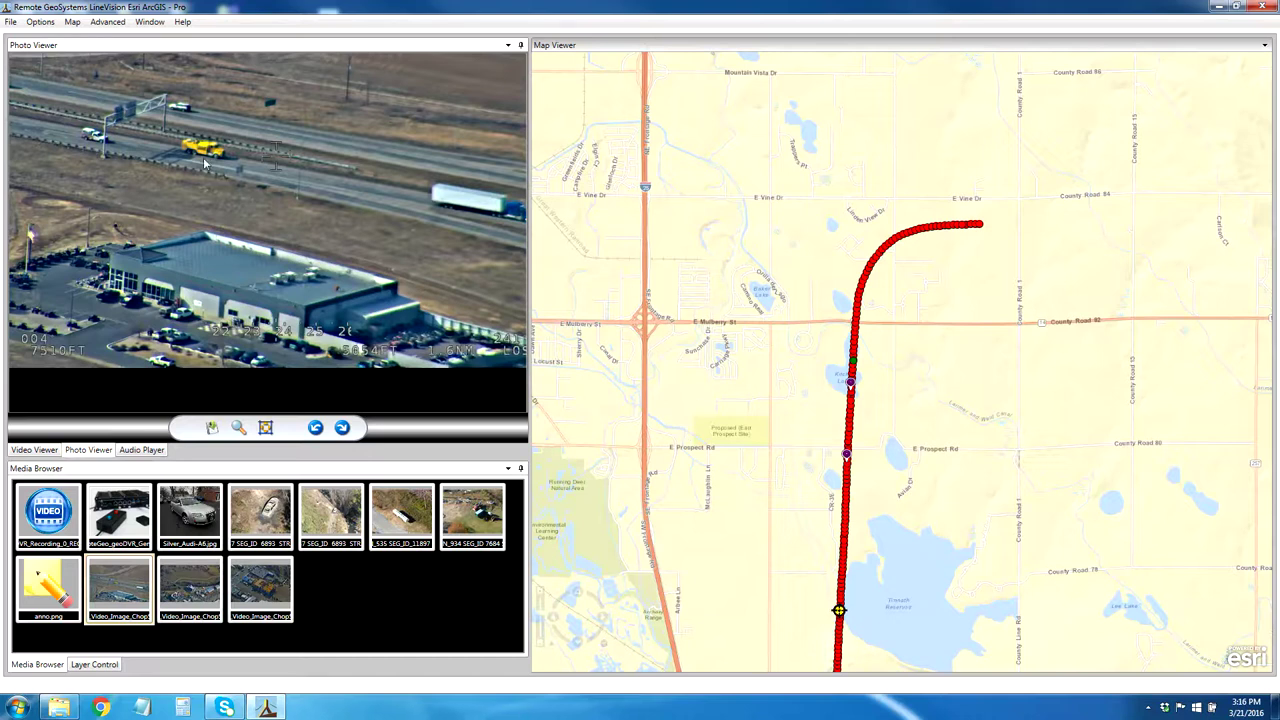
- Display the ChopShop_2 and ChopShop_3 photos with their map locations and inspect the buildings and parked vehicles in each
left_click(202, 600)
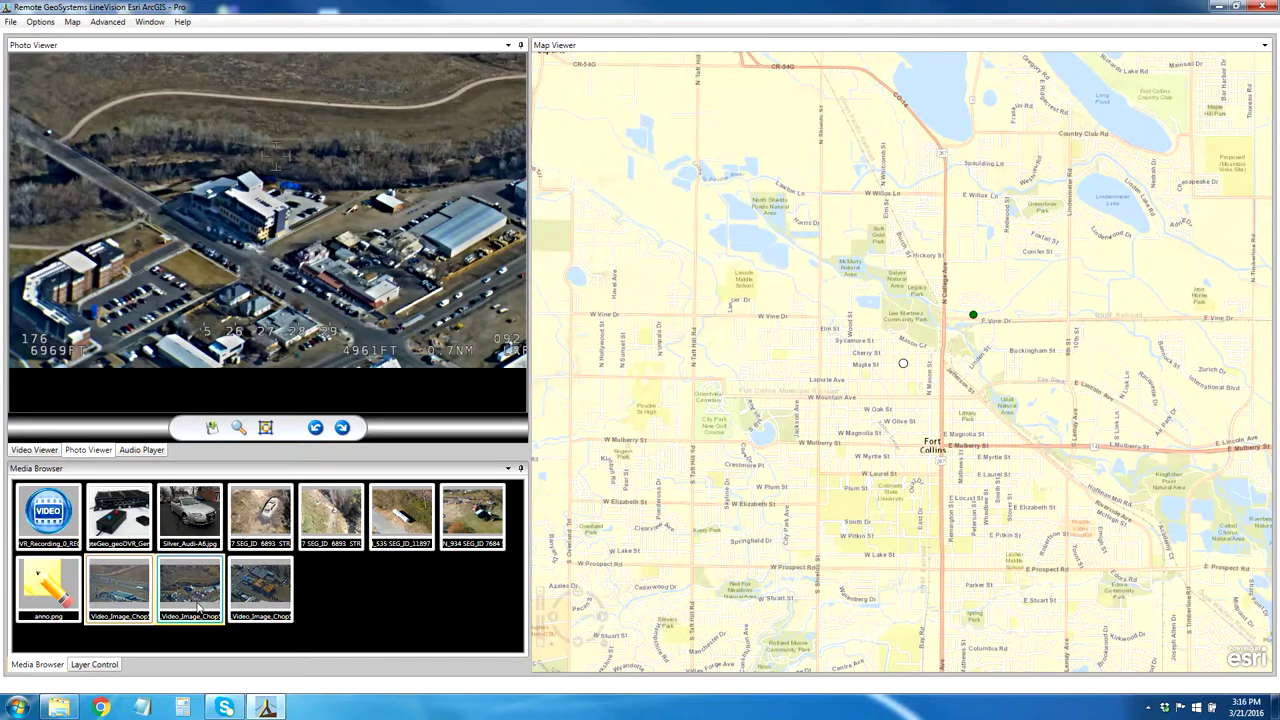
scroll(268, 210, "up", 3)
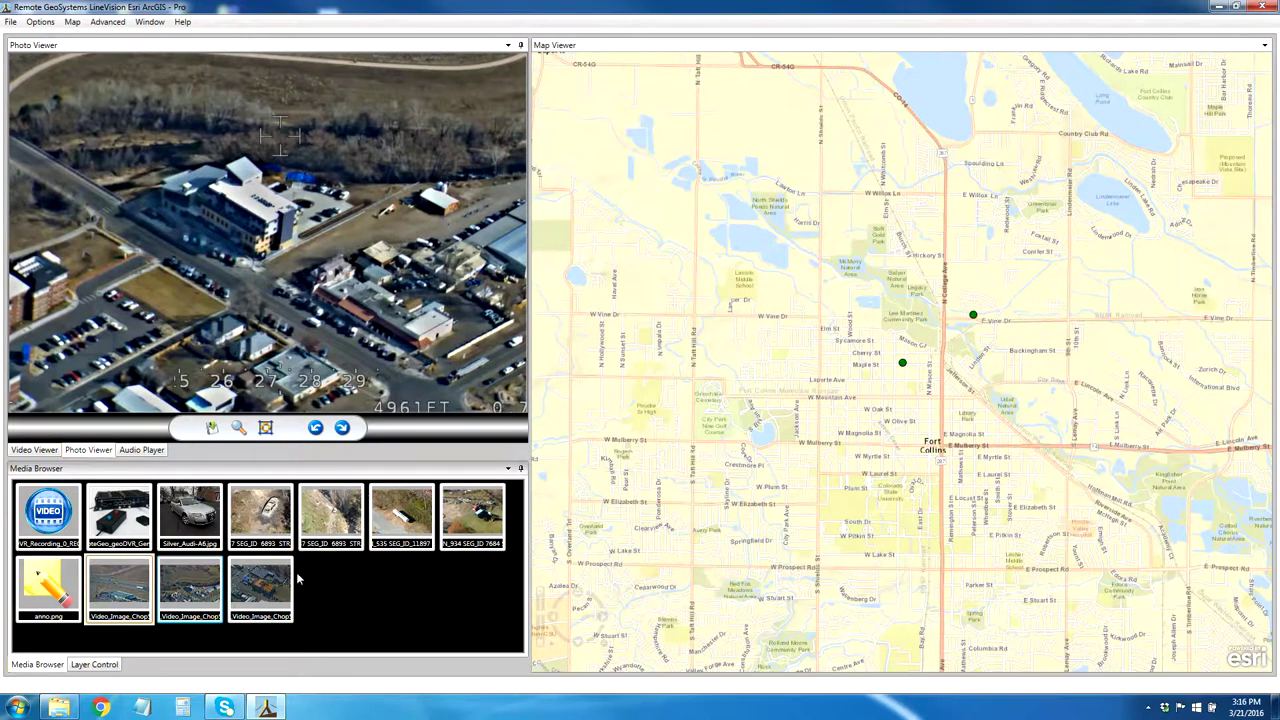
left_click(263, 588)
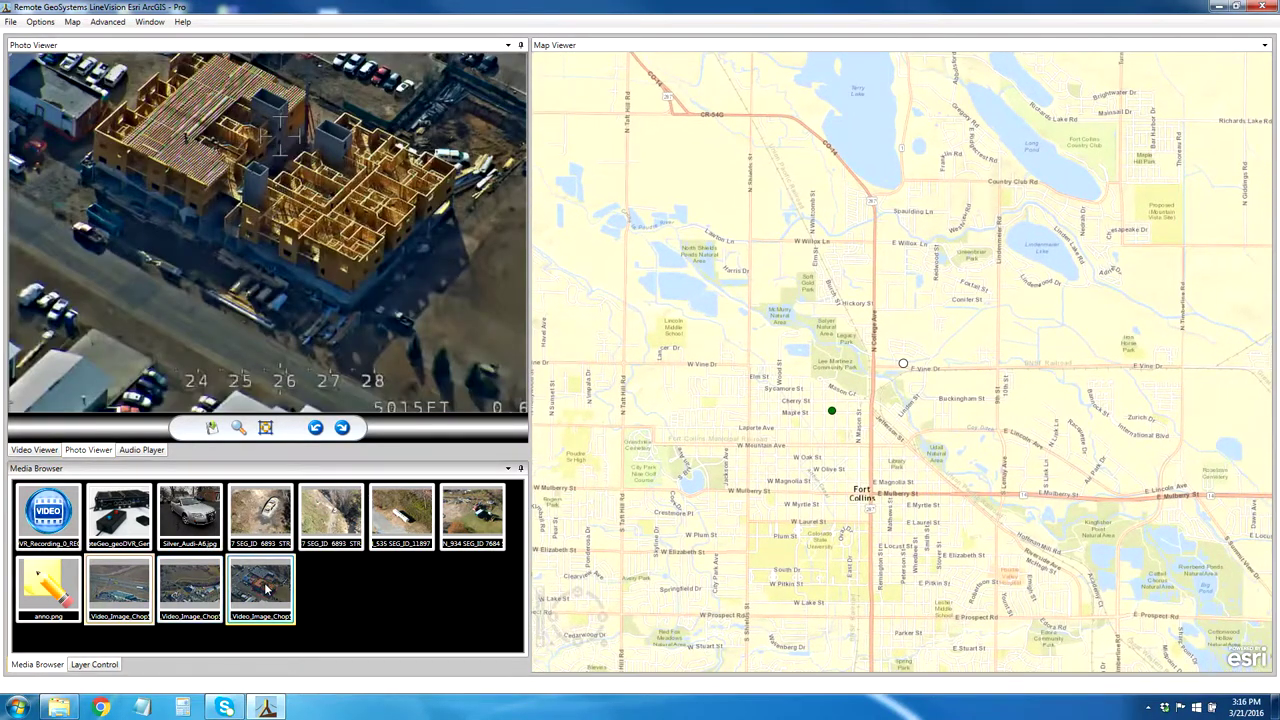
scroll(270, 197, "down", 4)
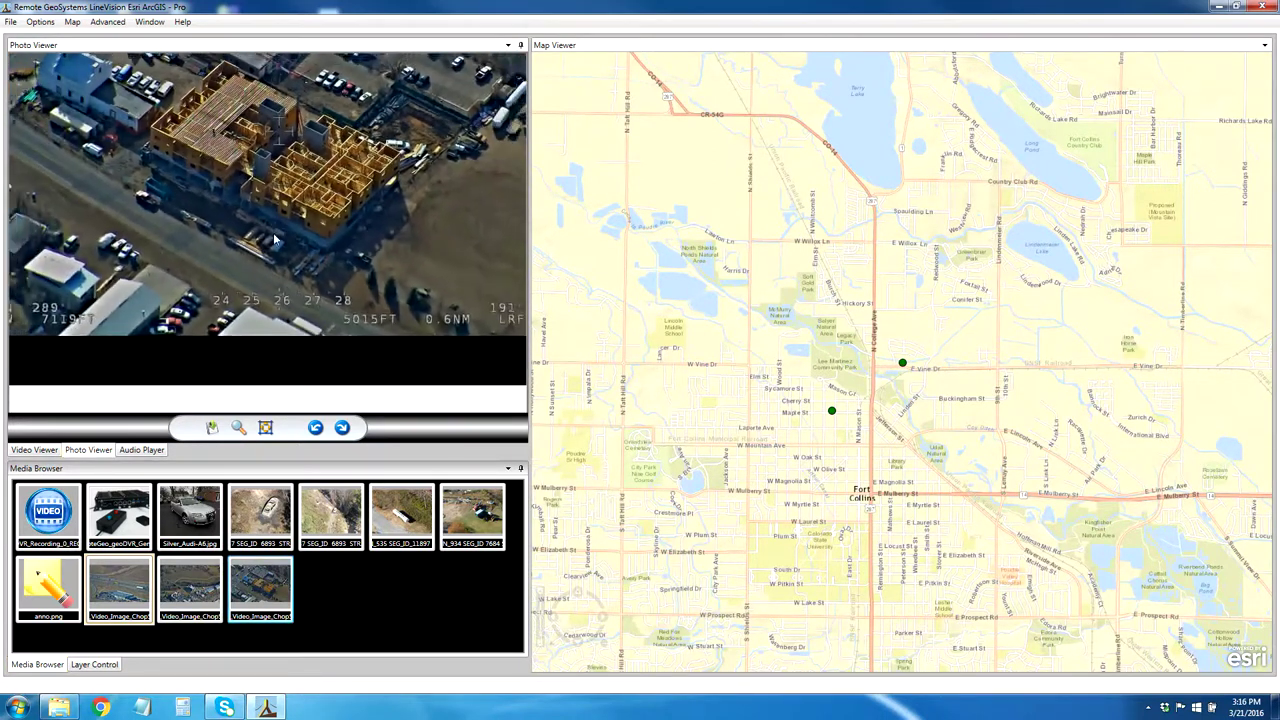
left_click_drag(270, 197, 272, 265)
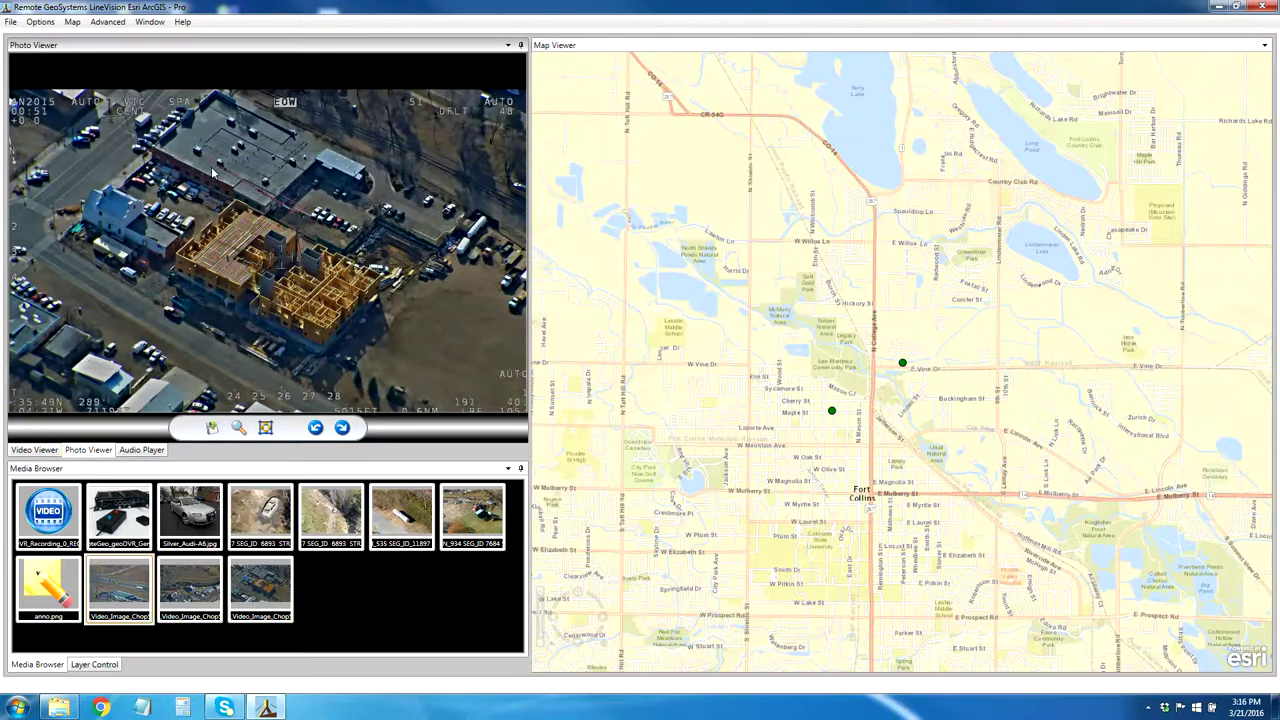
- Revisit the ChopShop_3, ChopShop_2 and ChopShop_1 photos in turn to compare their locations on the map
left_click(262, 598)
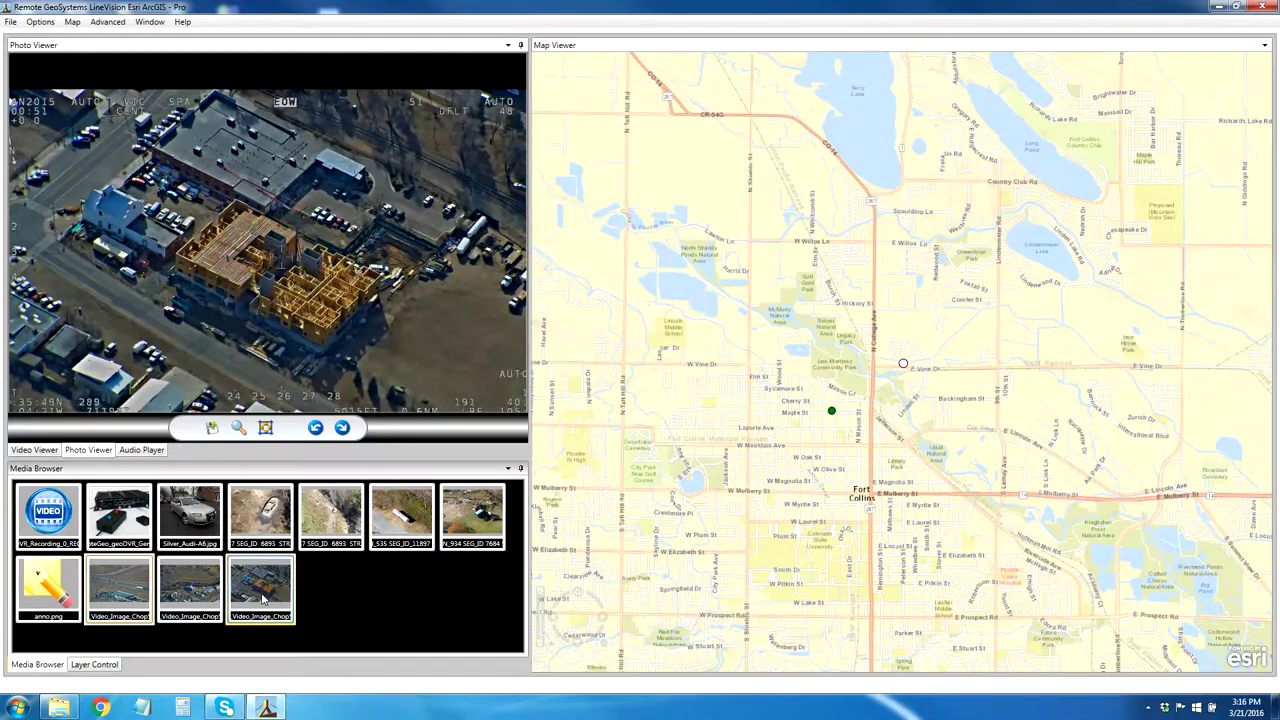
left_click(185, 605)
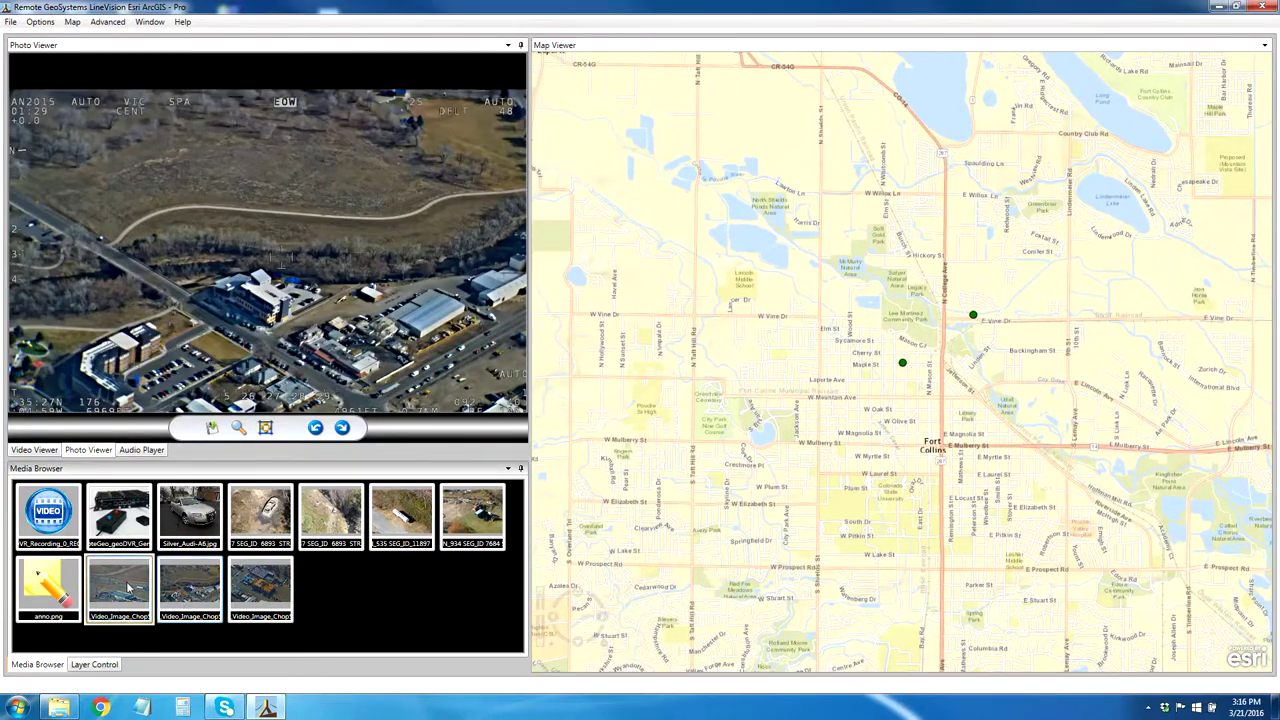
left_click(128, 590)
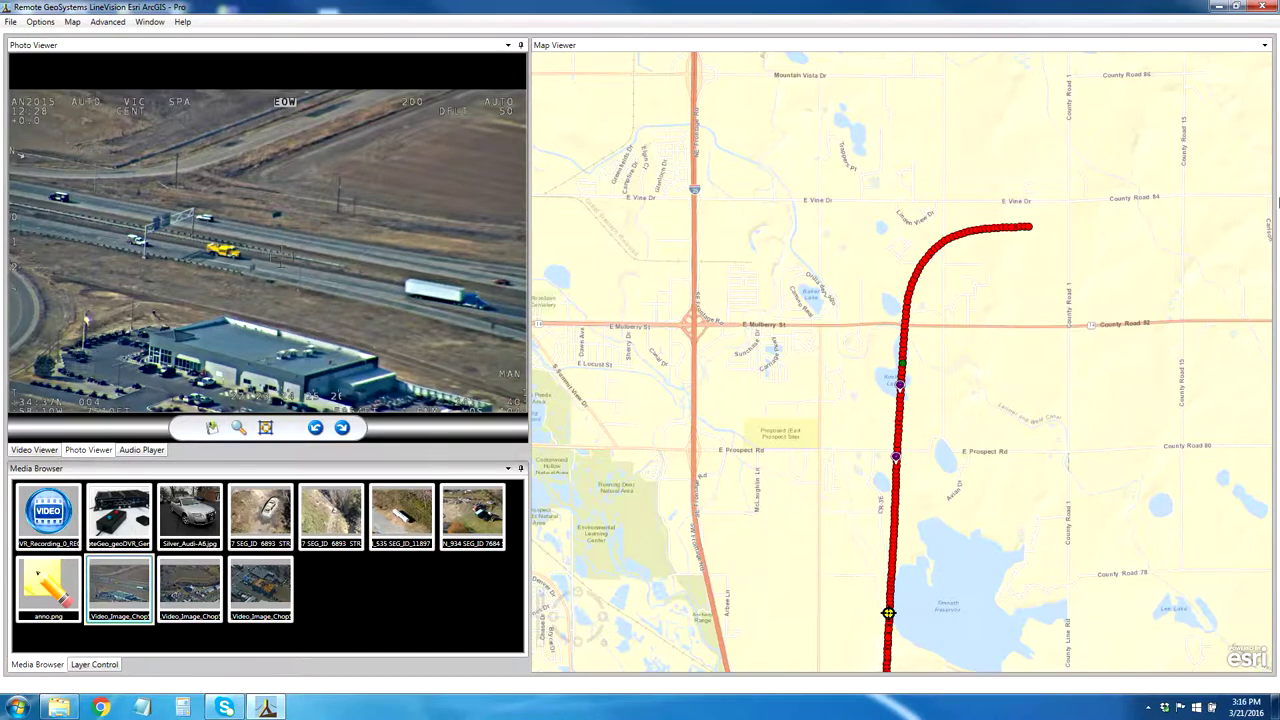
- Display the geoDVR device photo with its map location and zoom in and out on the picture to inspect it
left_click(119, 515)
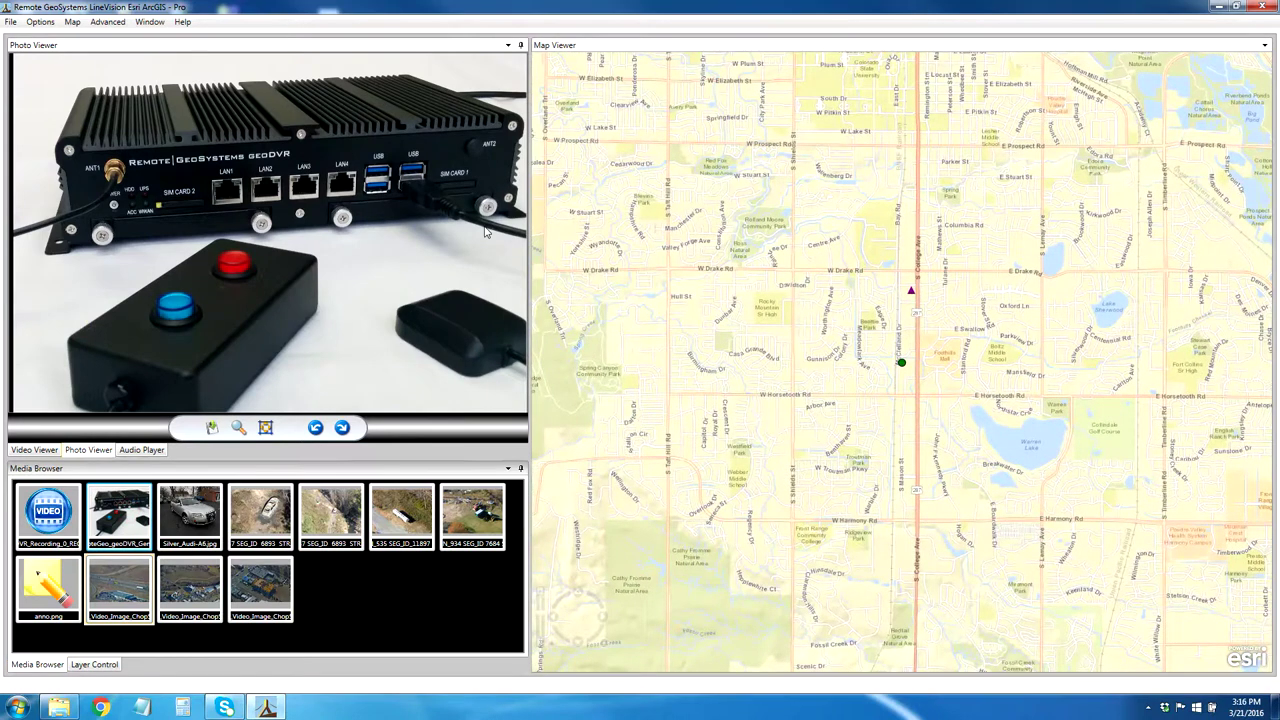
scroll(372, 251, "down", 3)
scroll(340, 251, "up", 2)
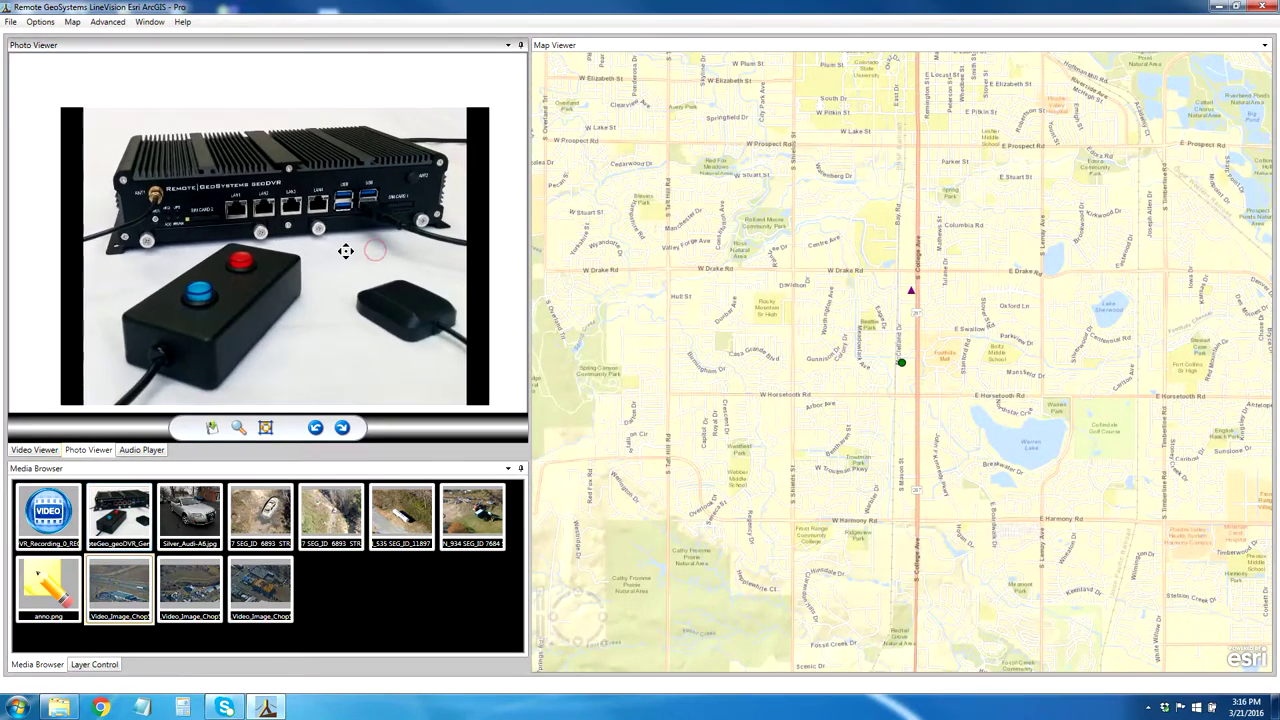
scroll(363, 241, "up", 1)
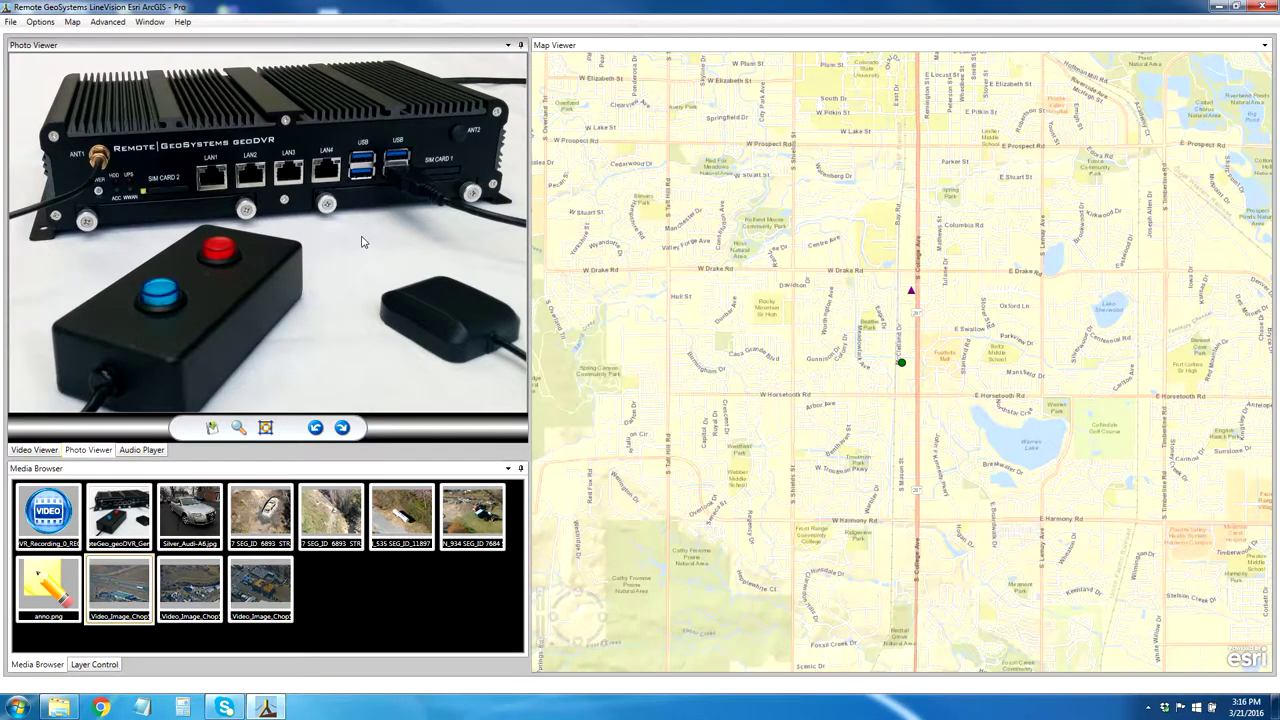
- Add the geoDVR_Recording_0_REC23 video from the Desktop's 1_29_2015 folder to the project and zoom the map to its flight track
left_click(10, 22)
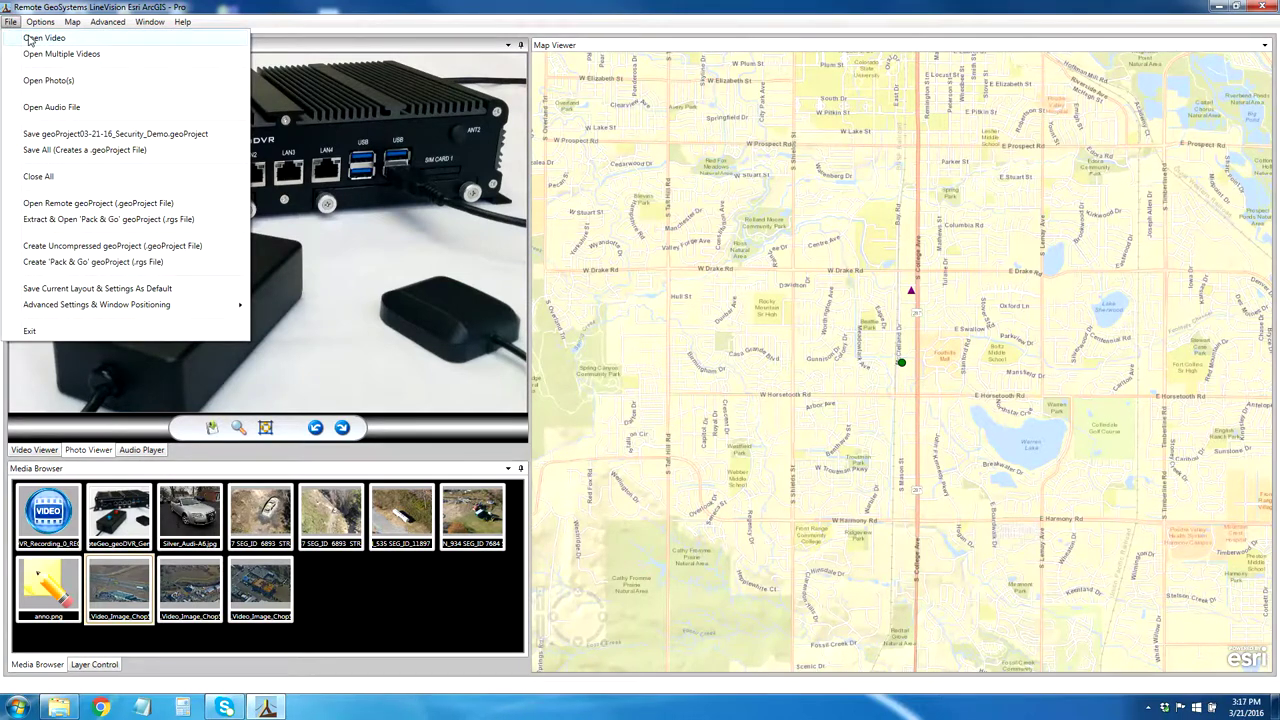
left_click(30, 39)
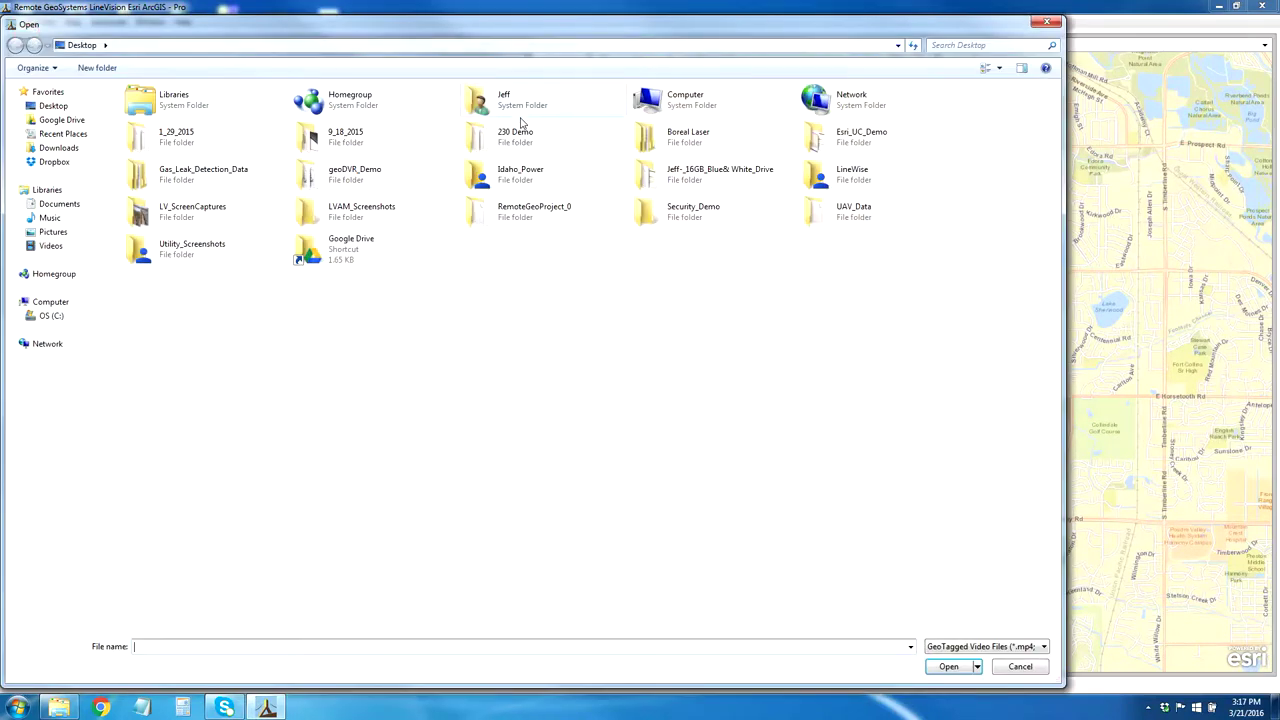
double_click(188, 133)
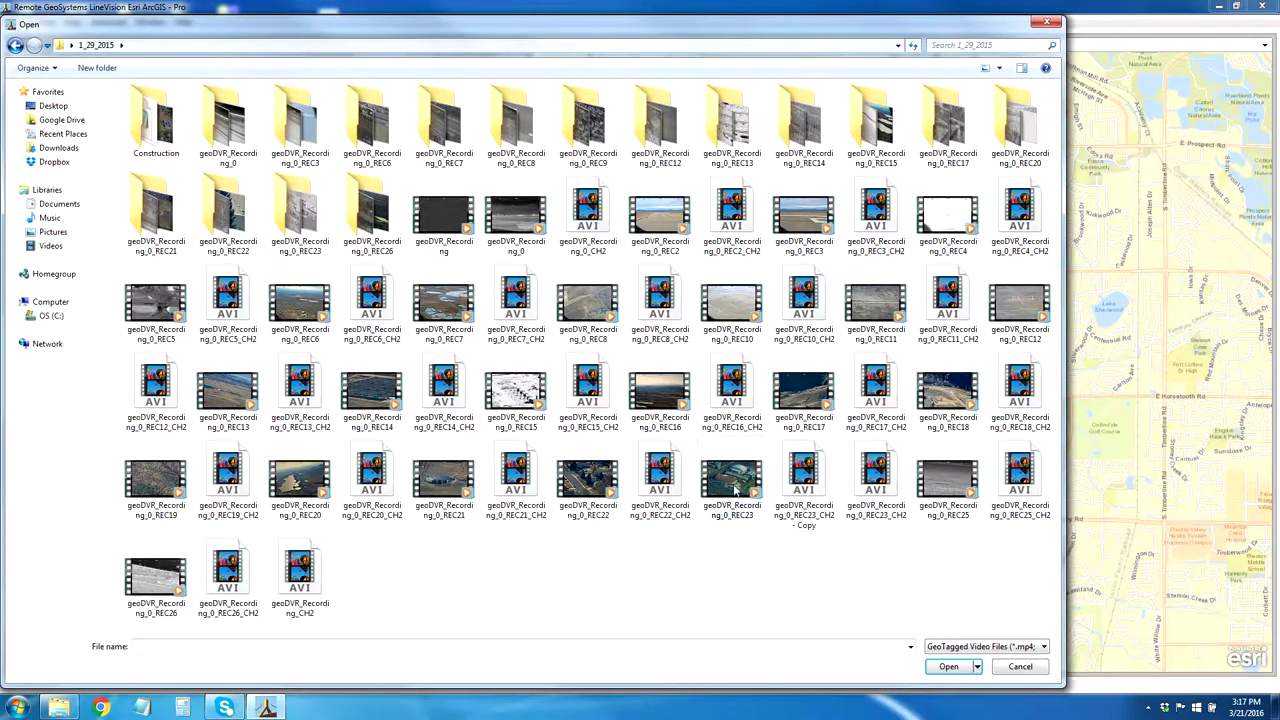
left_click(736, 490)
left_click(968, 670)
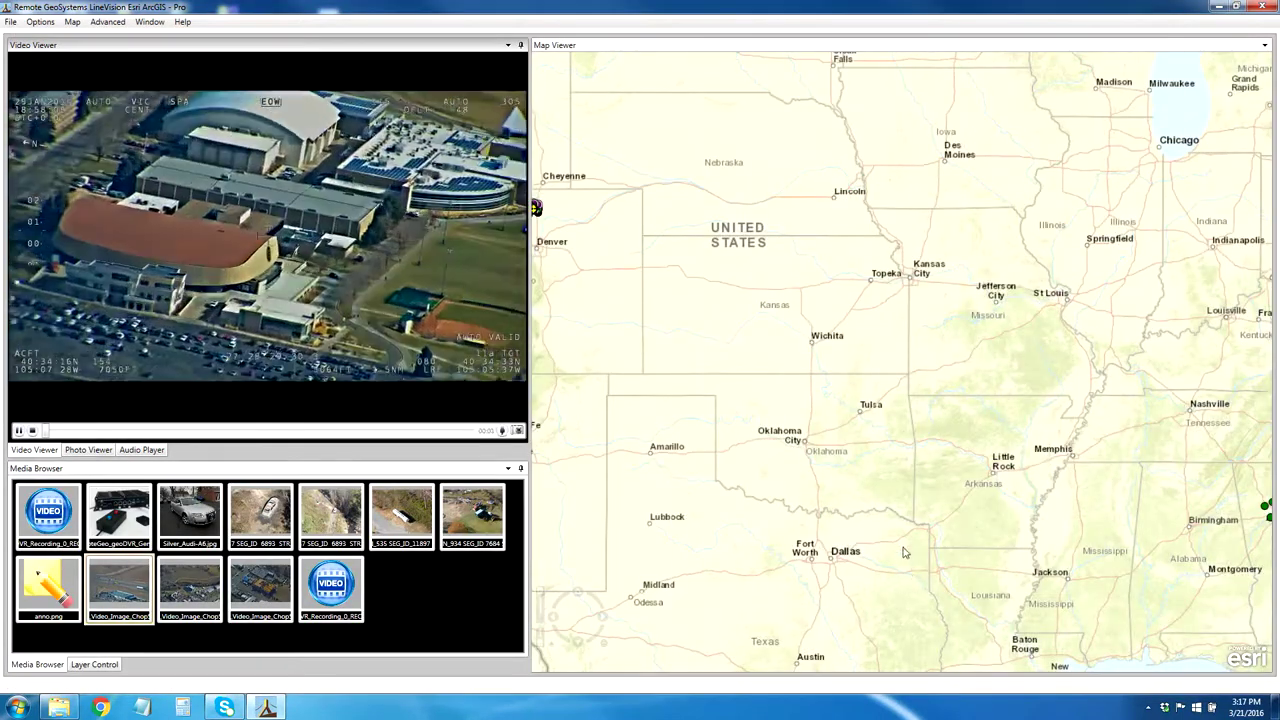
left_click(340, 594)
right_click(340, 594)
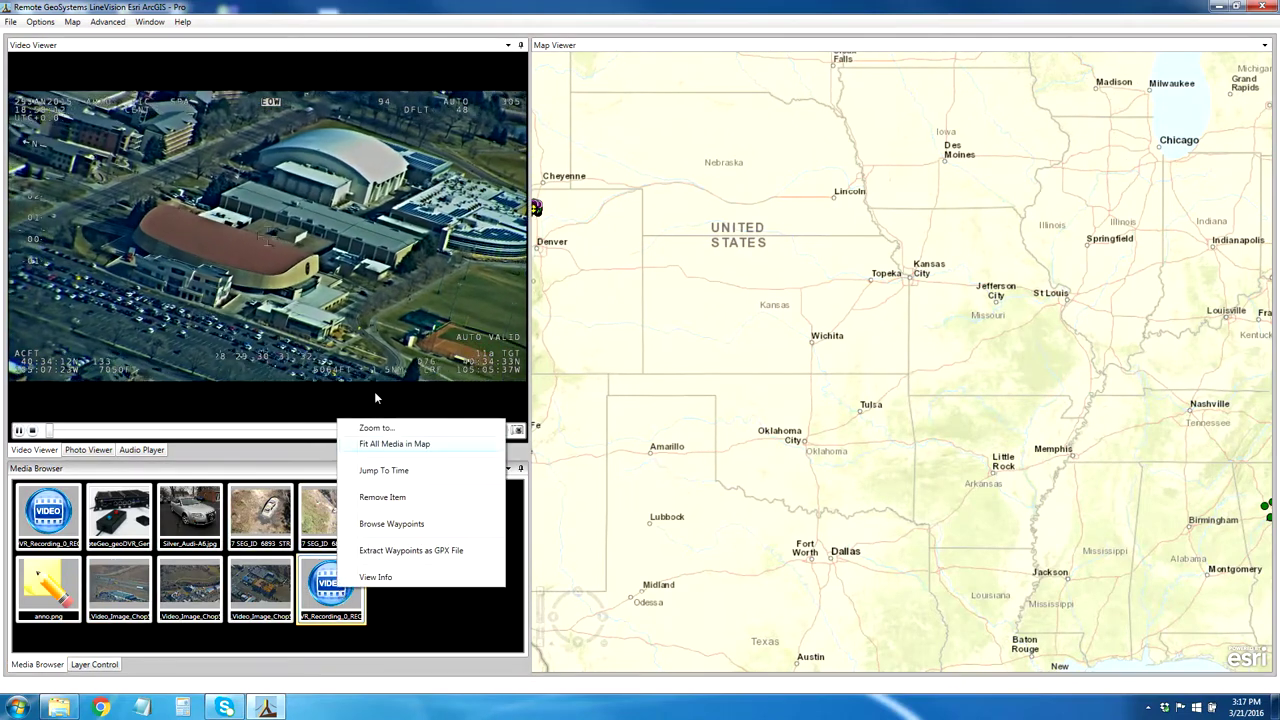
left_click(374, 429)
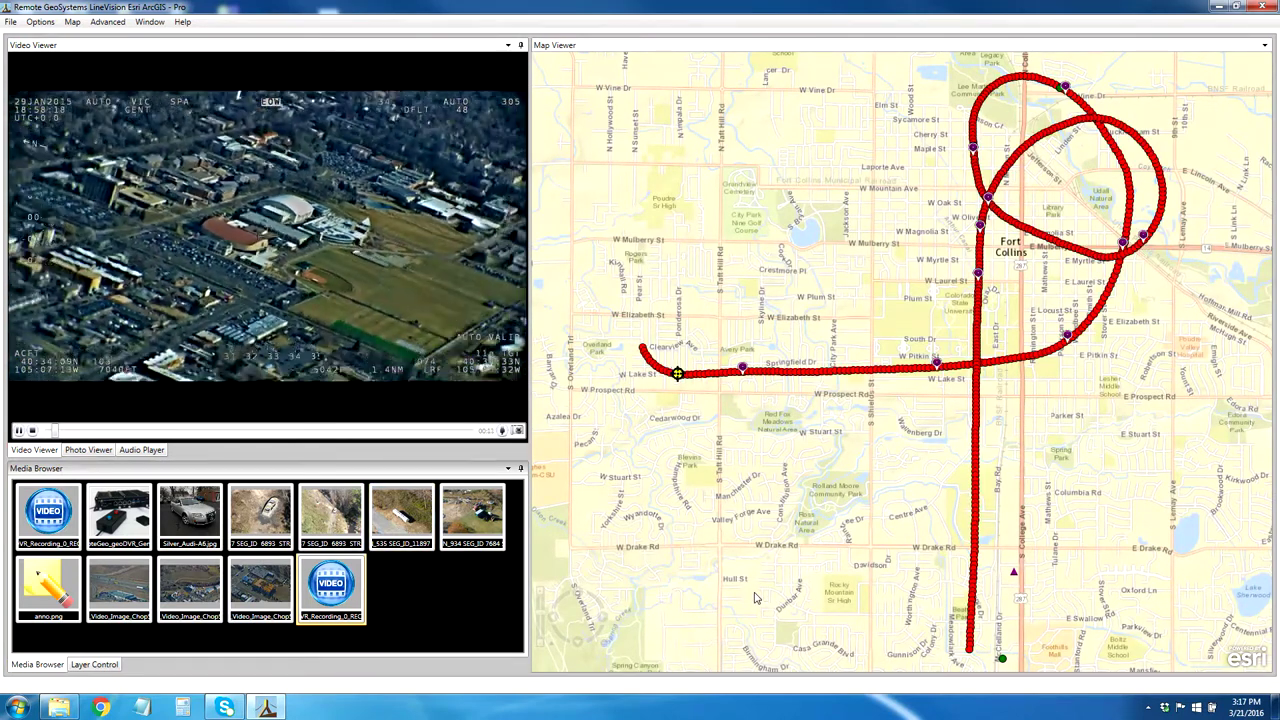
- Jump the video playback to three points along the track: the southern leg, the southeastern bend and the northeastern loop
left_click(972, 459)
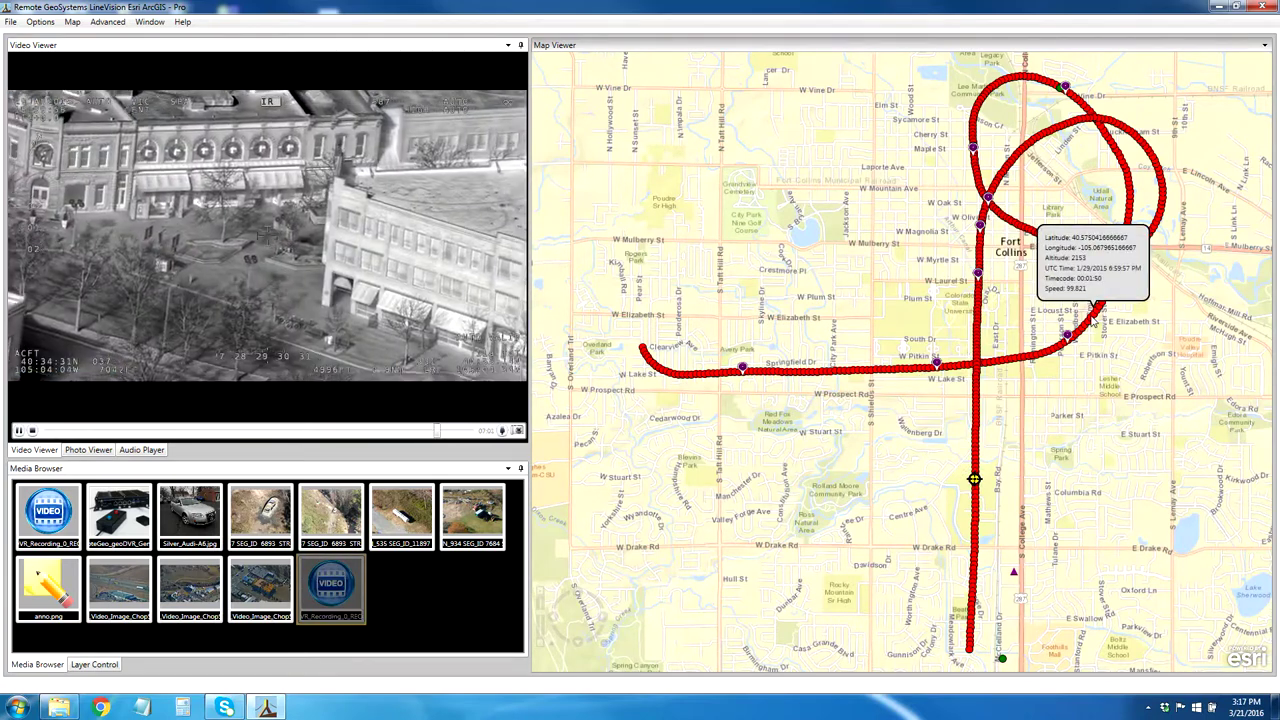
left_click(1098, 310)
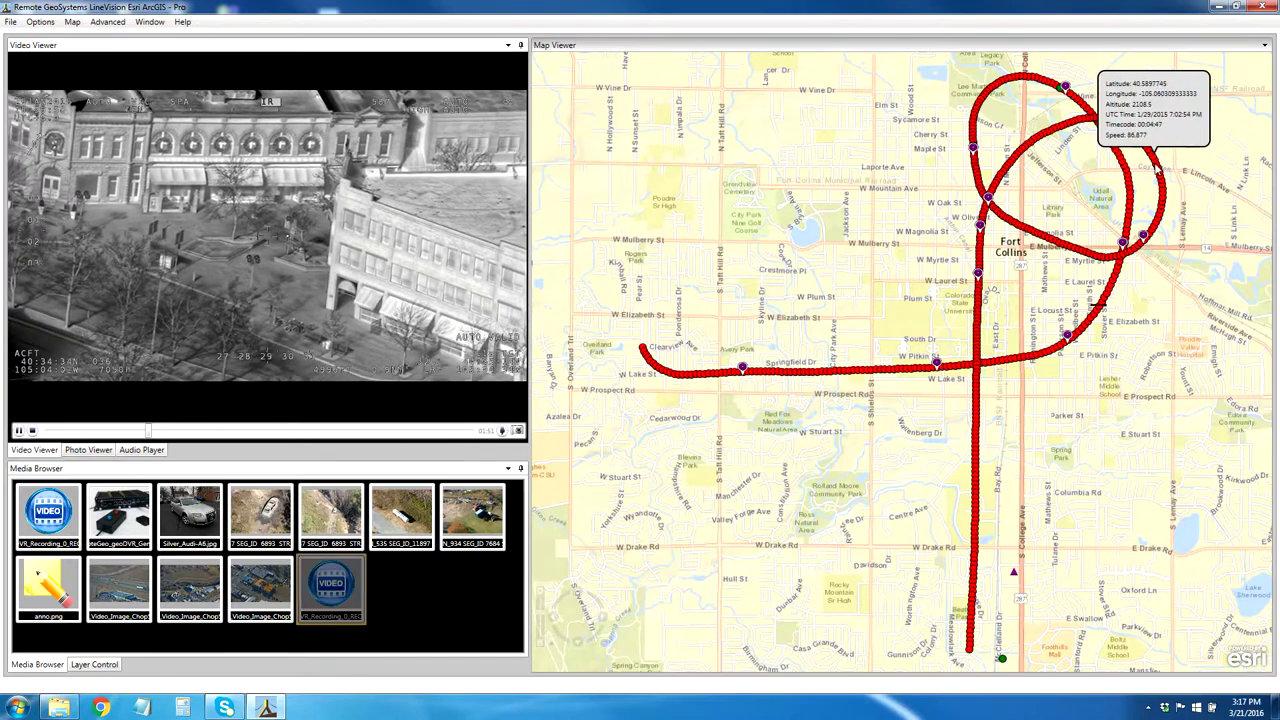
left_click(1156, 166)
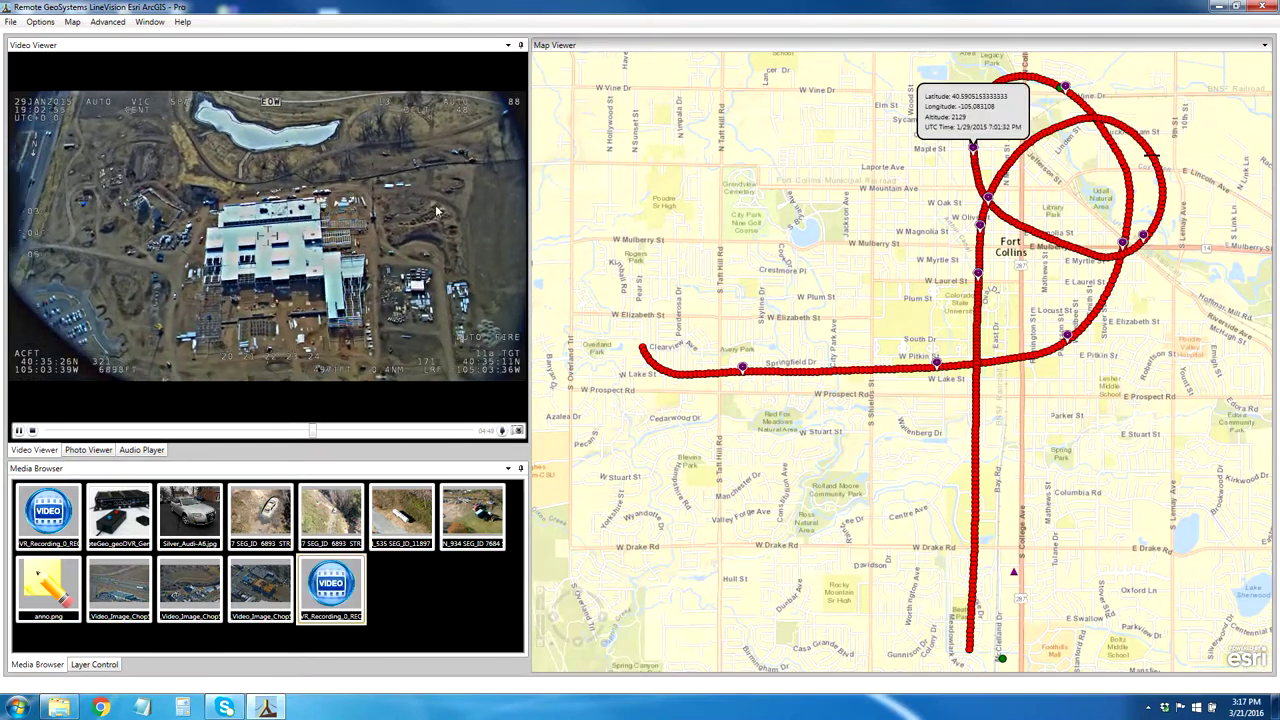
- Display the ChopShop_2 photo and examine its location at close range on the looping track north of Fort Collins
left_click(208, 610)
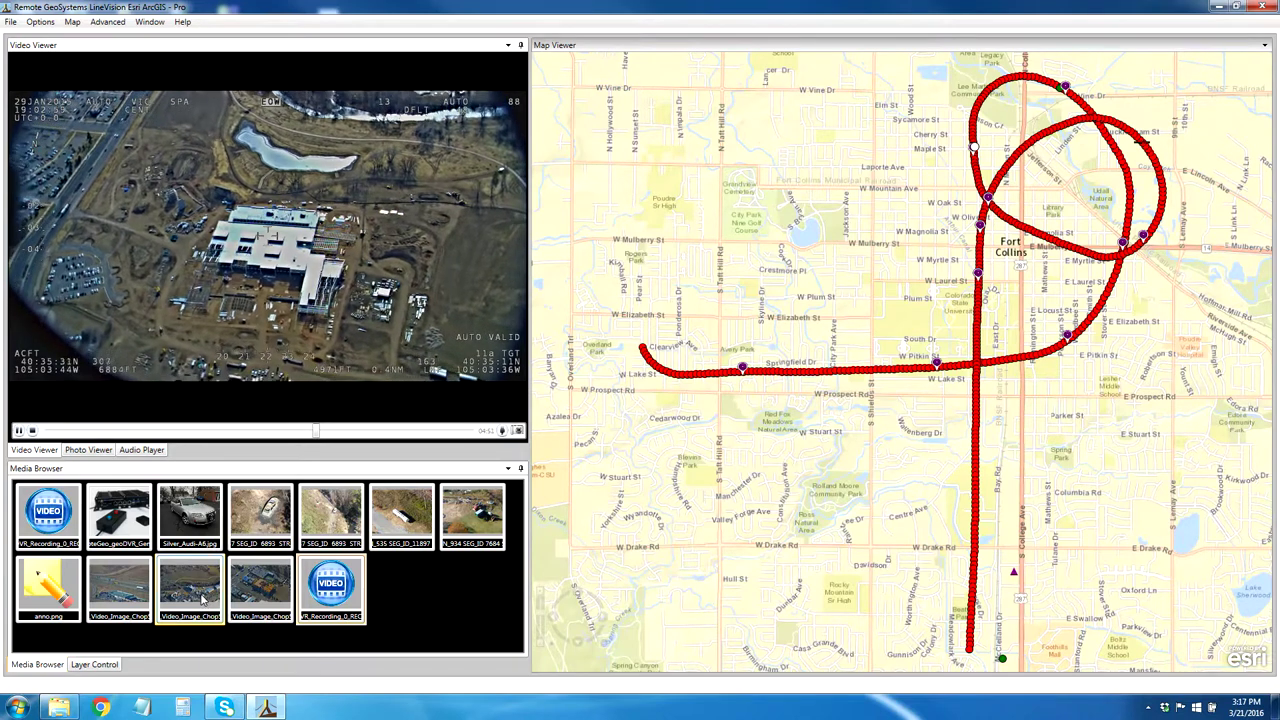
double_click(203, 598)
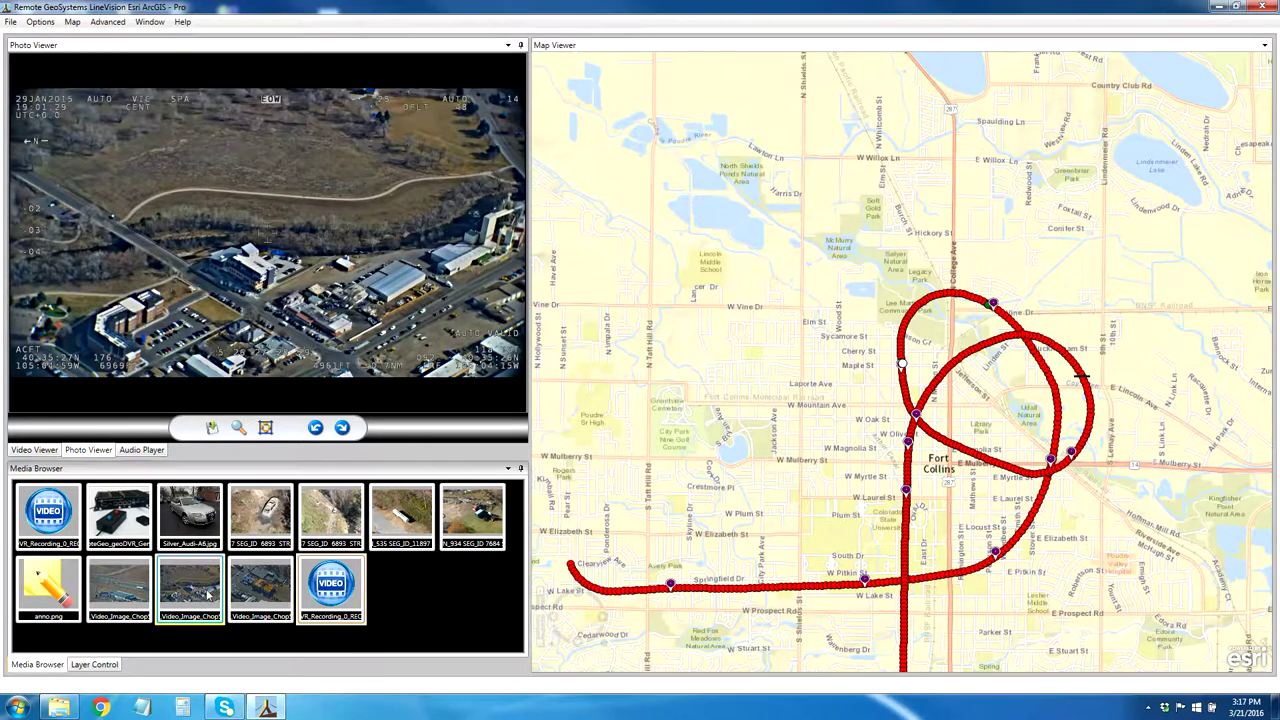
scroll(980, 315, "up", 2)
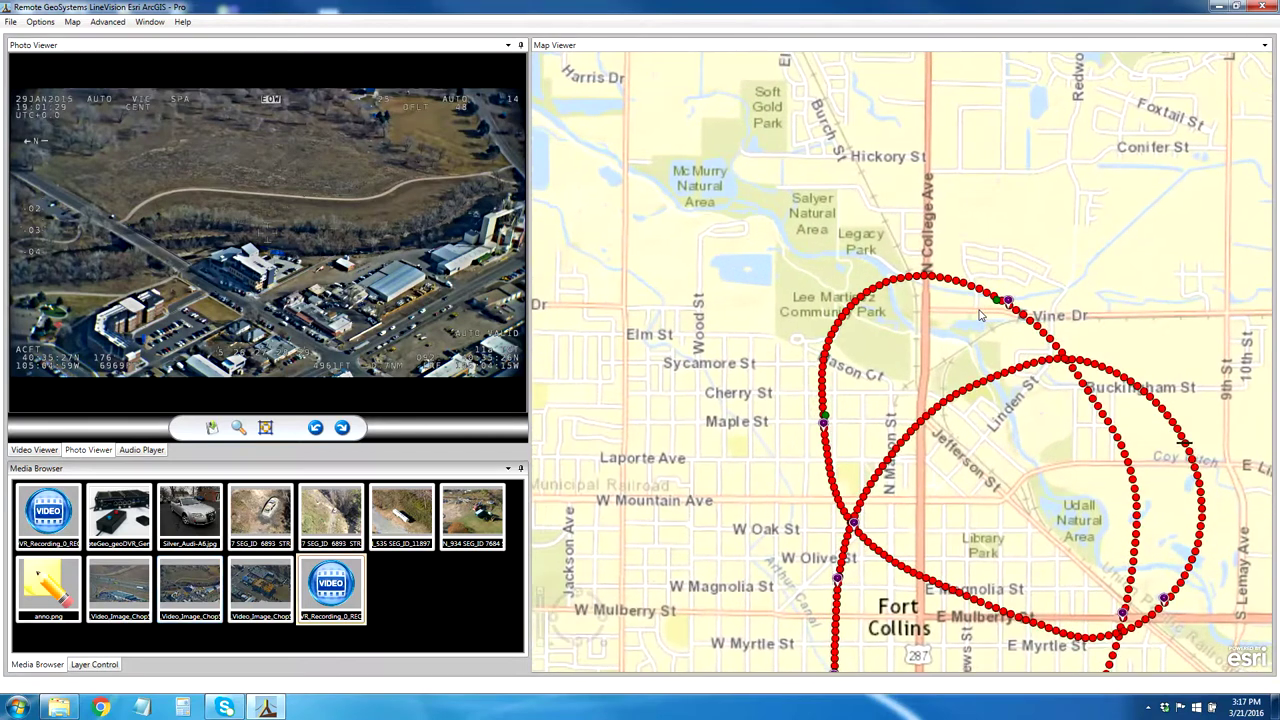
- Jump the video to the track point near Vine Dr, pause on the lot beside the wood-framed building and capture that frame
left_click(1044, 334)
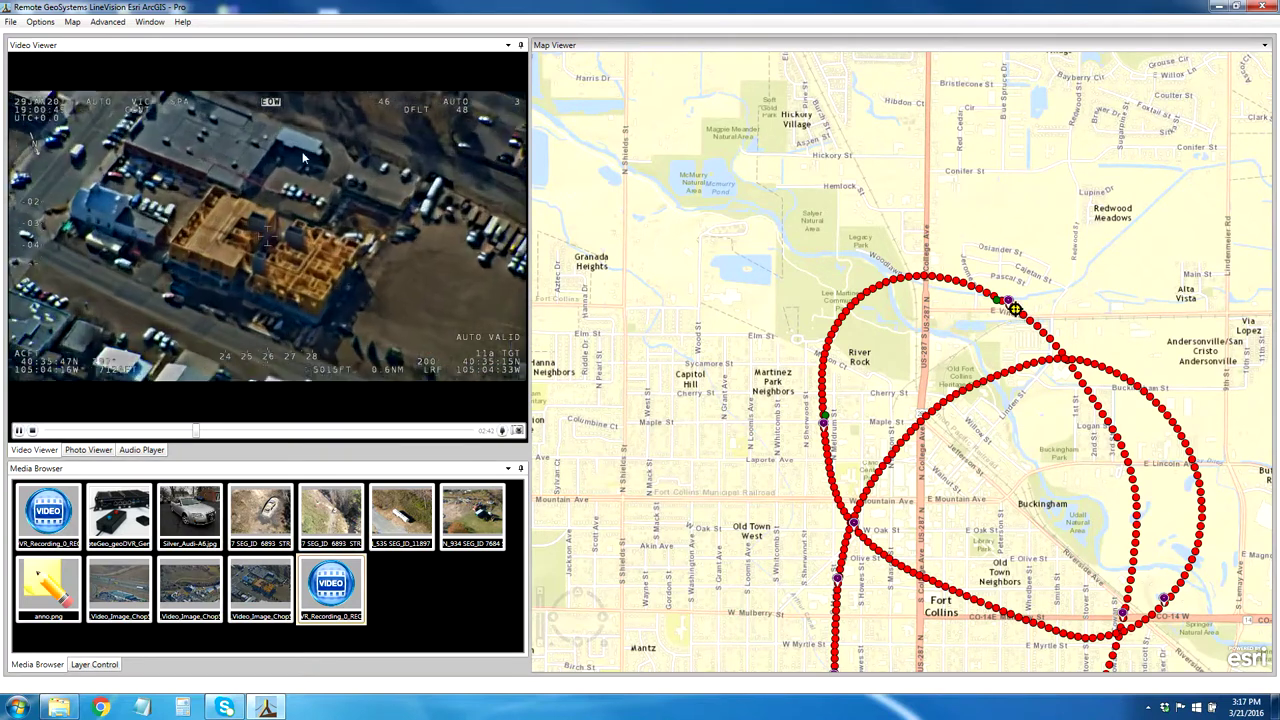
left_click(17, 431)
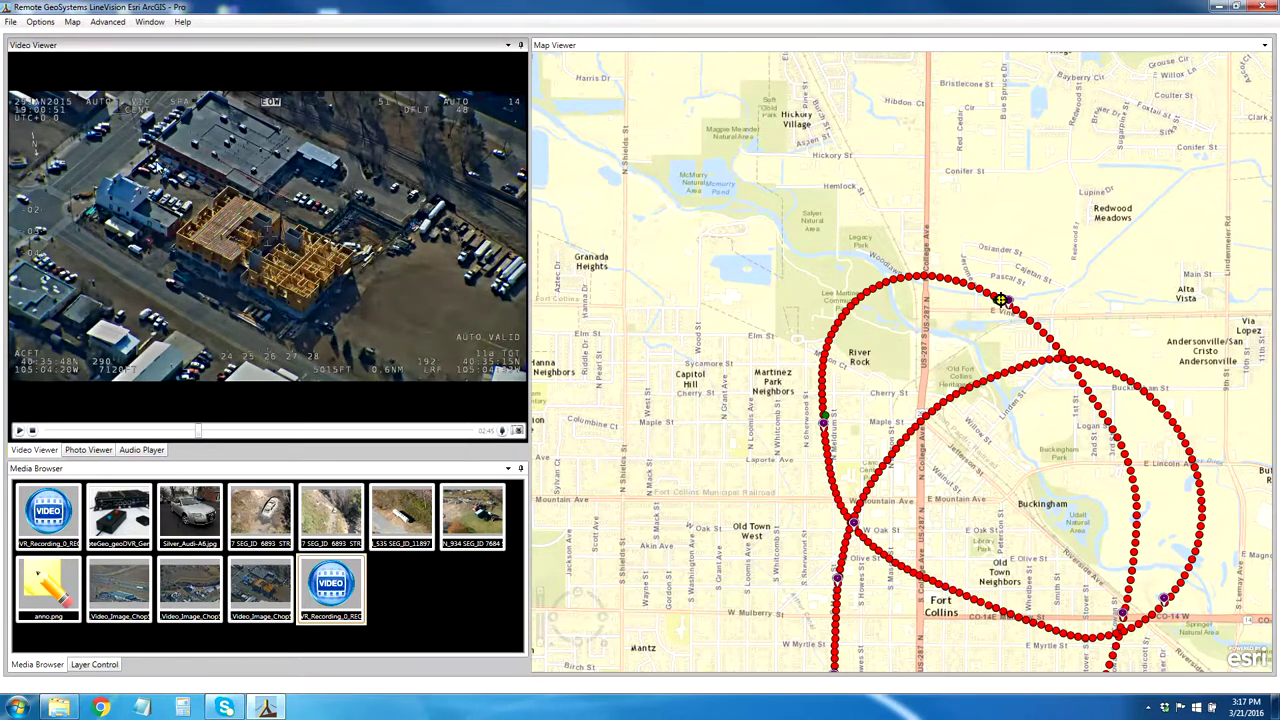
left_click(517, 431)
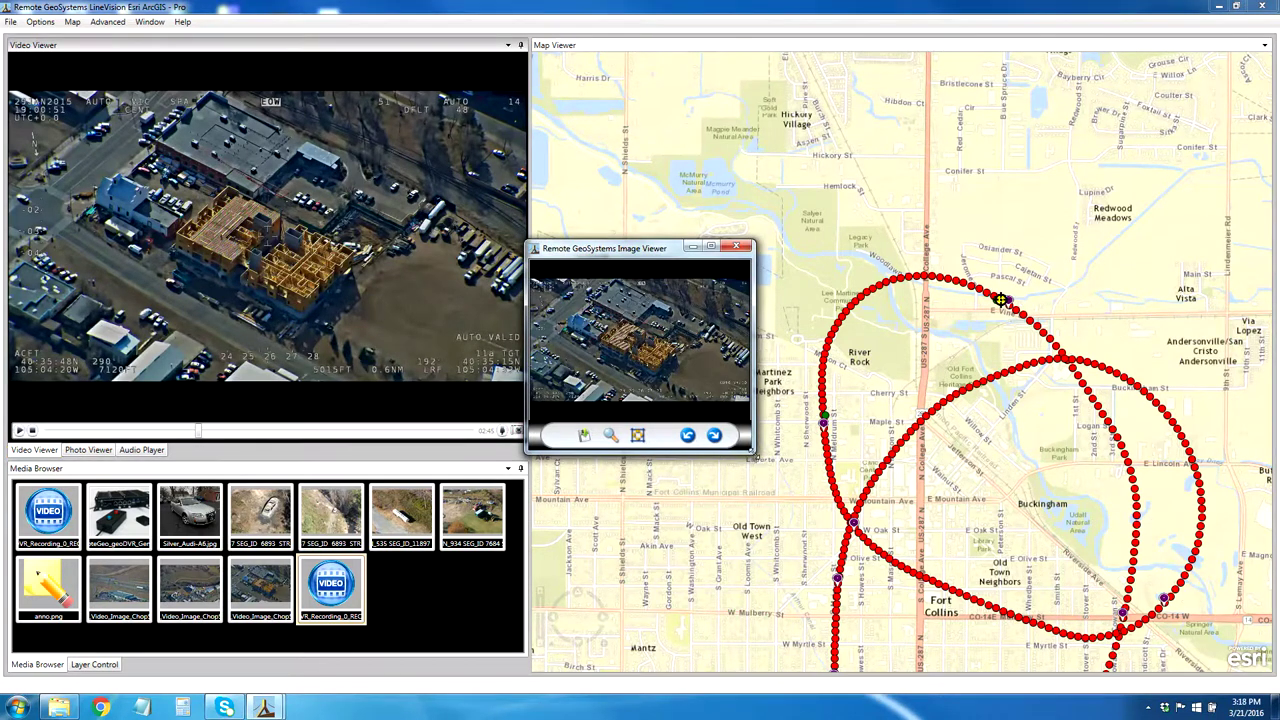
- Enlarge the captured frame's window and zoom in on the red and silver cars parked between the brick and blue-roofed buildings
left_click_drag(757, 452, 1182, 686)
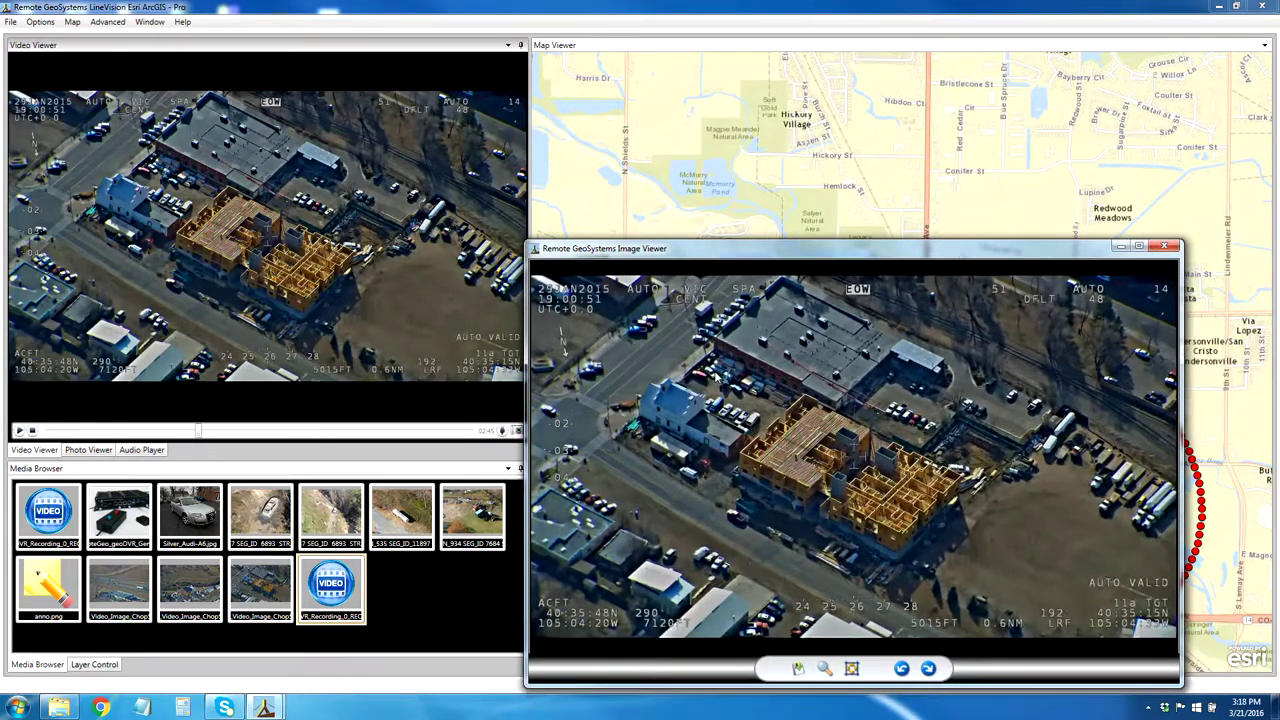
scroll(697, 377, "up", 5)
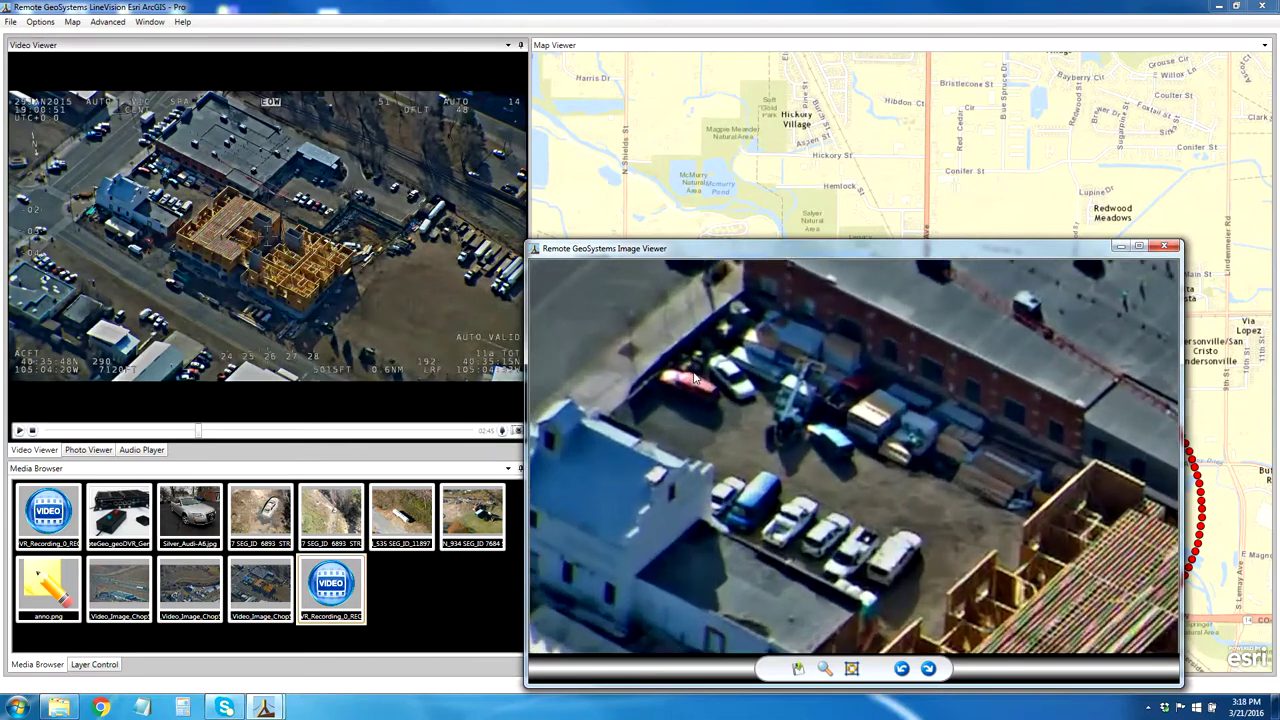
scroll(697, 377, "up", 4)
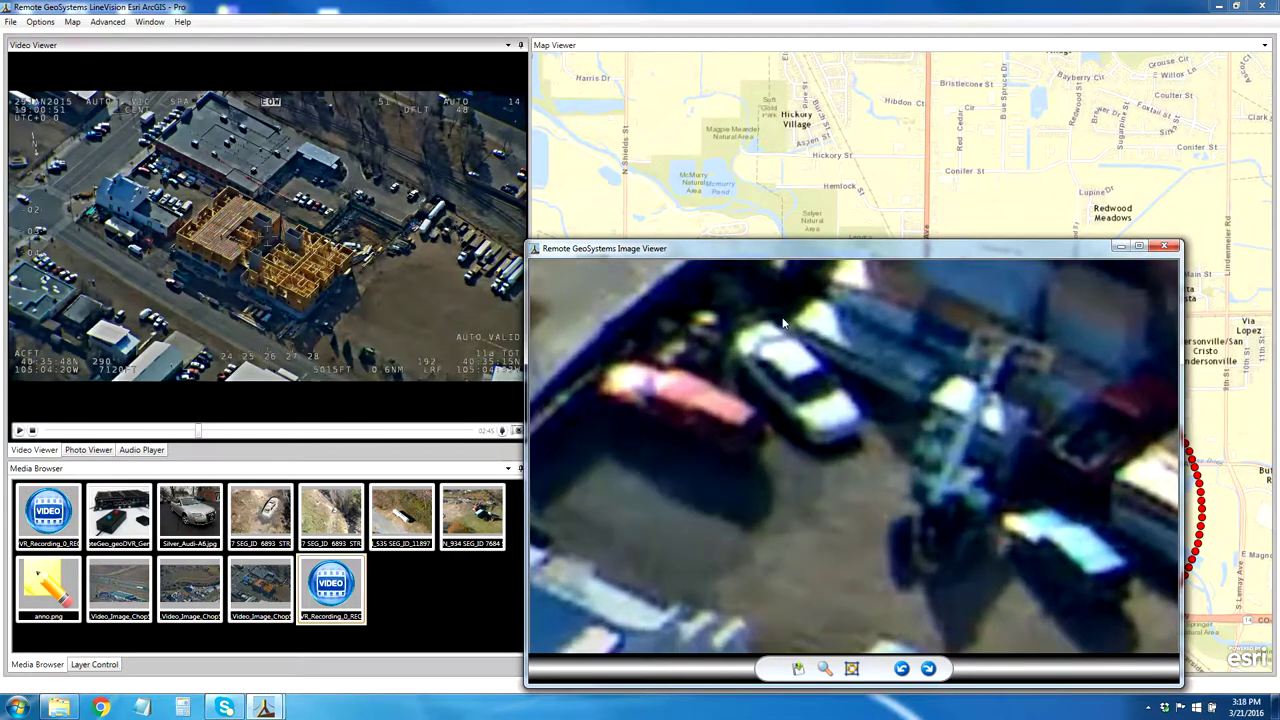
- Save the captured frame as LineVision_Video_Image_FOUND! in the Desktop's Security_Demo folder and close the image viewer
left_click(798, 668)
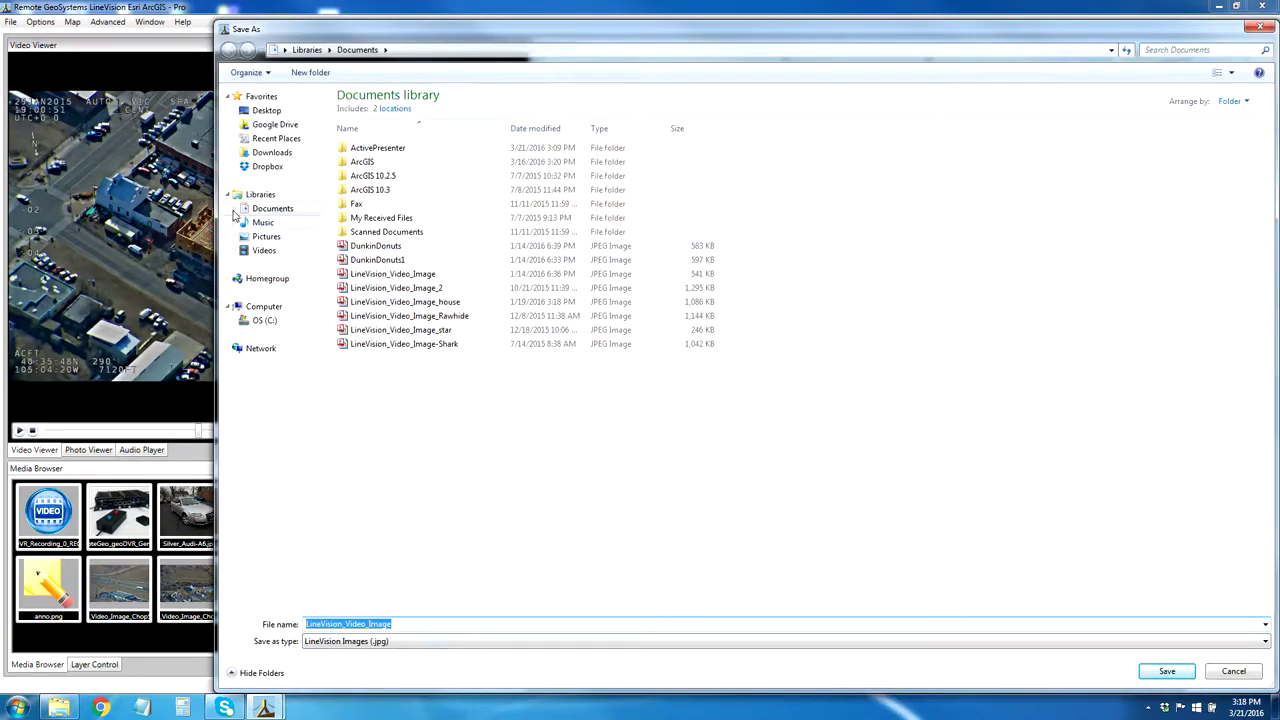
left_click(266, 110)
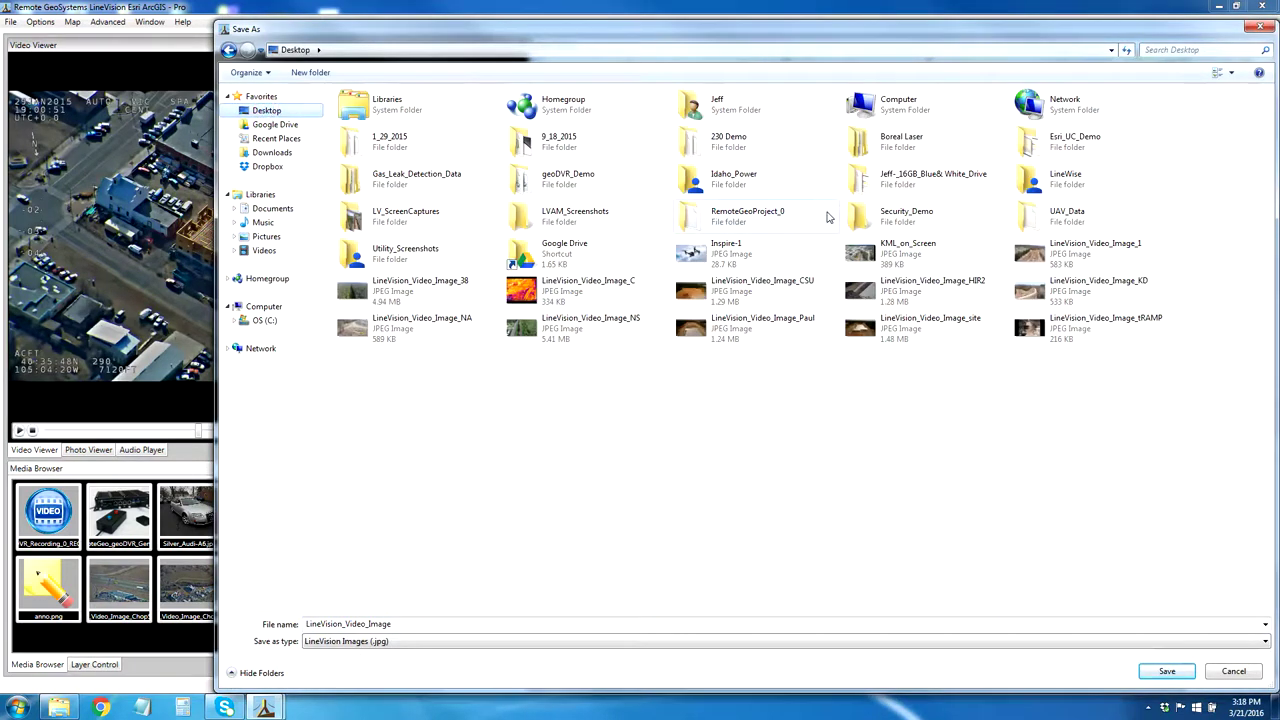
double_click(878, 216)
left_click(429, 627)
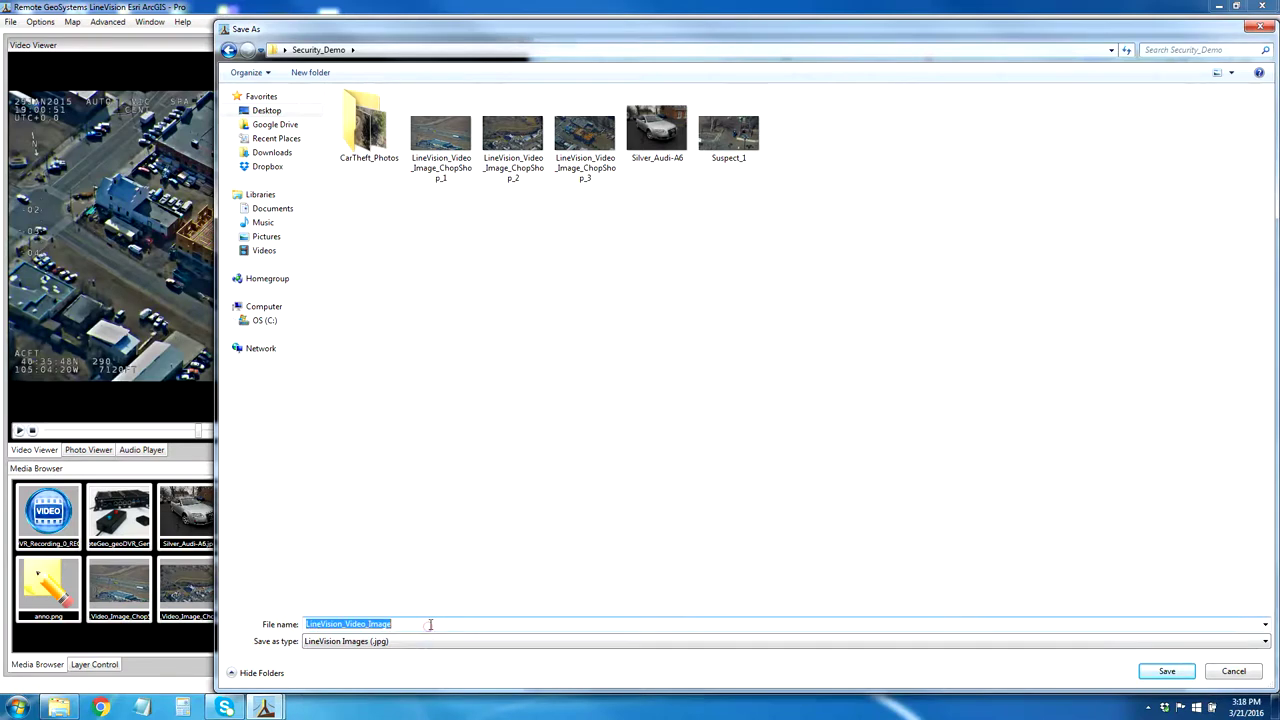
left_click(431, 624)
type("_FOUND!")
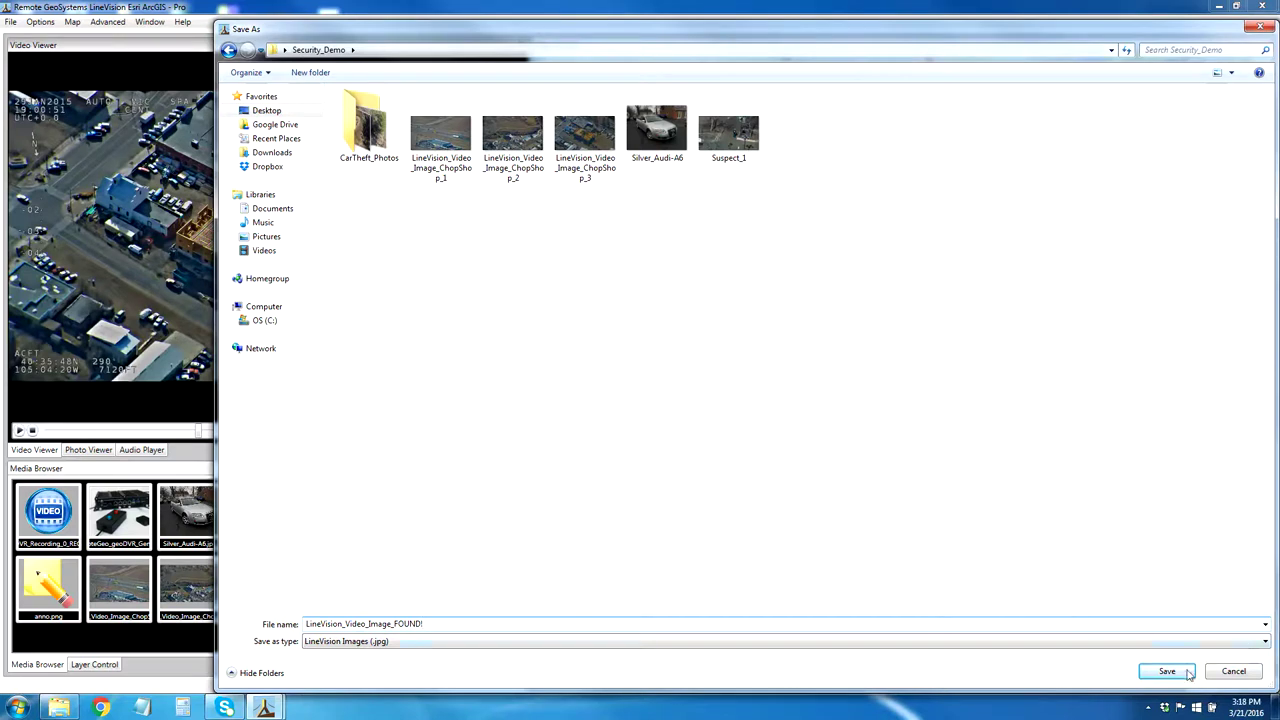
left_click(1188, 674)
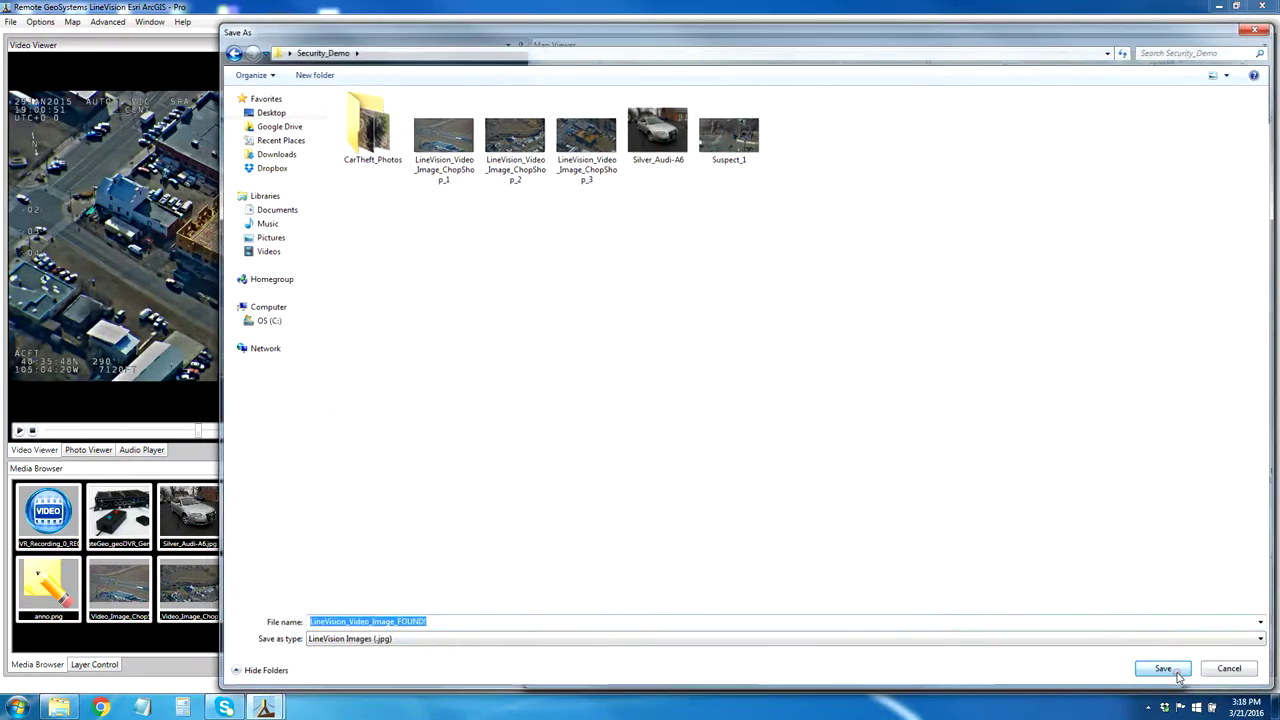
left_click(1166, 247)
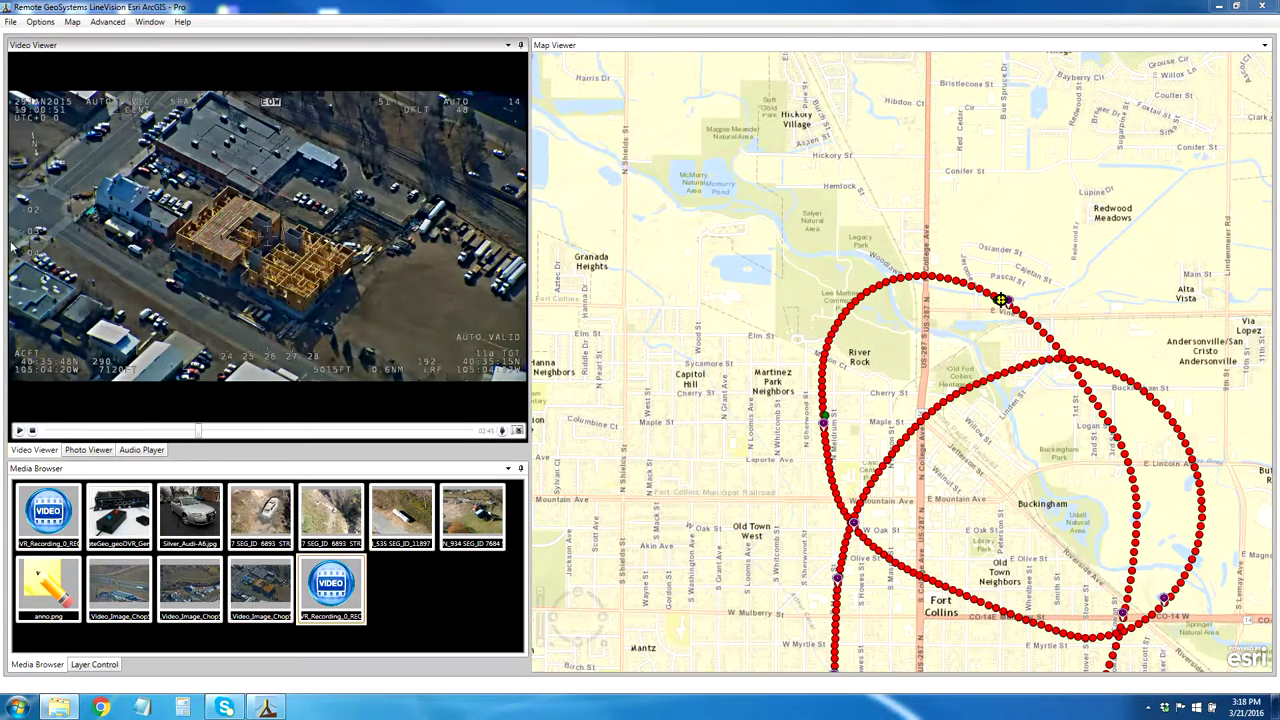
- Add the LineVision_Video_Image_FOUND! photo from the Security_Demo folder to the project and zoom the map to its location
left_click(10, 21)
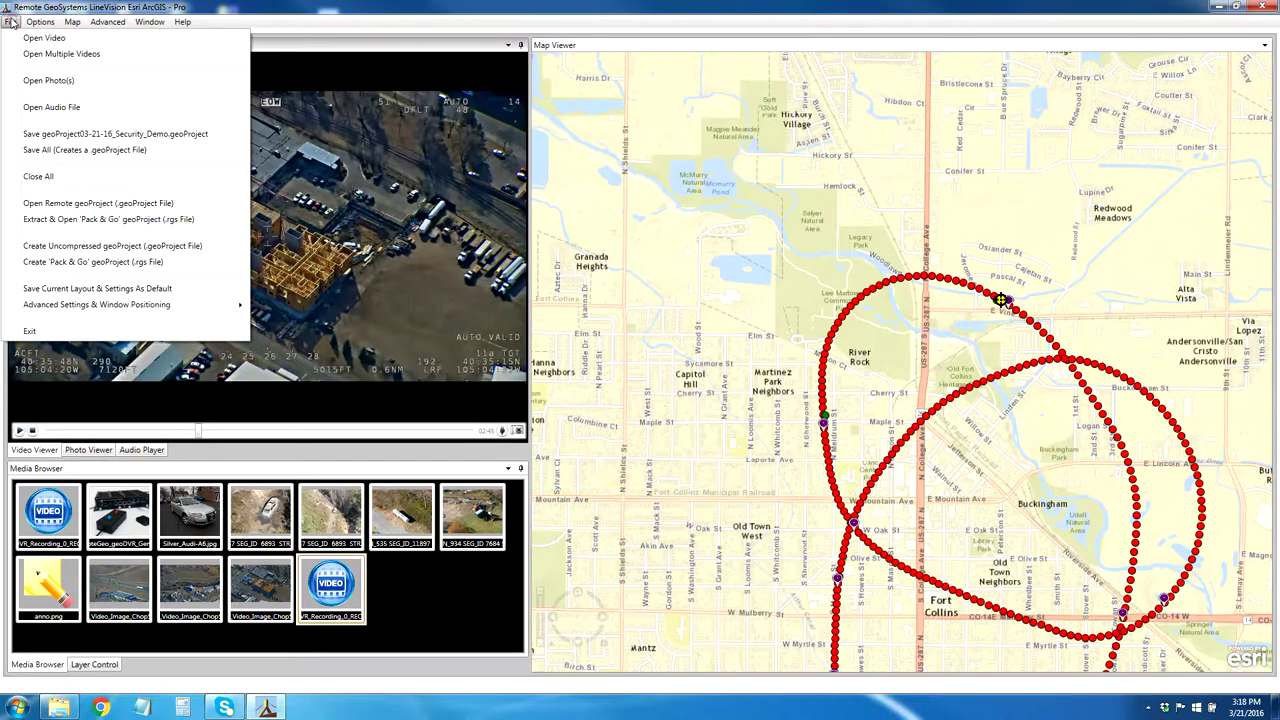
left_click(40, 82)
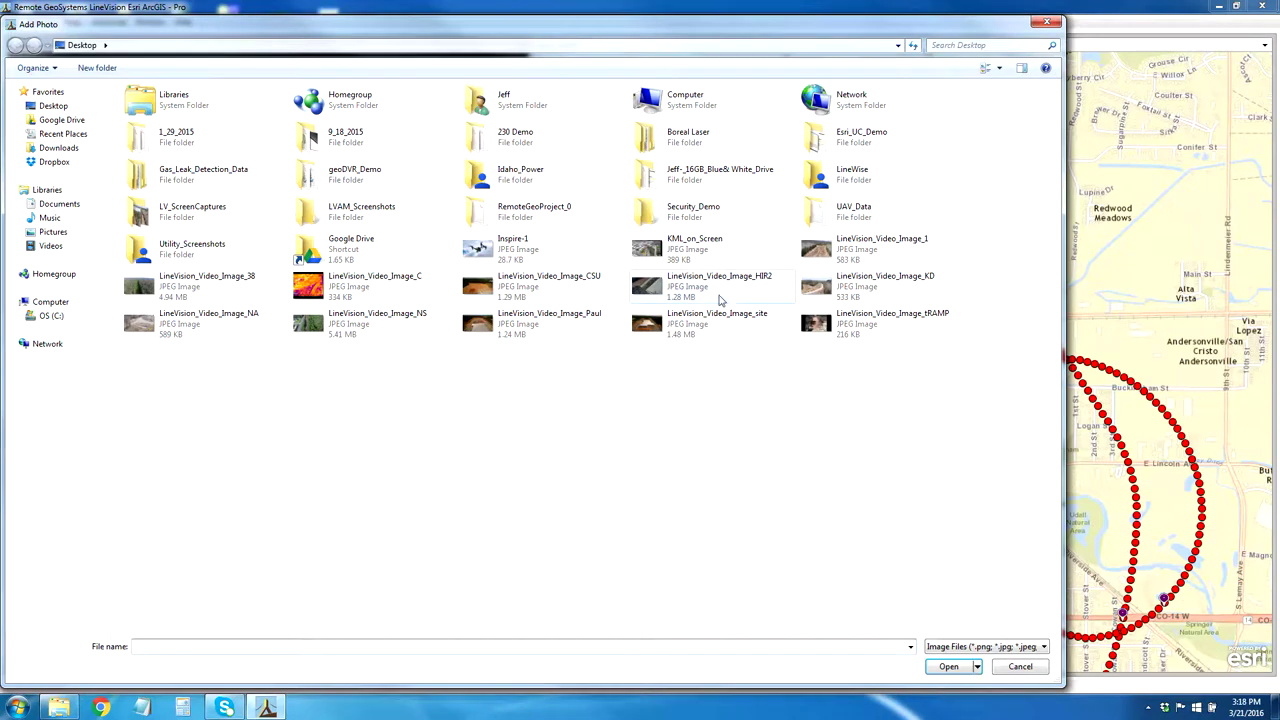
double_click(723, 206)
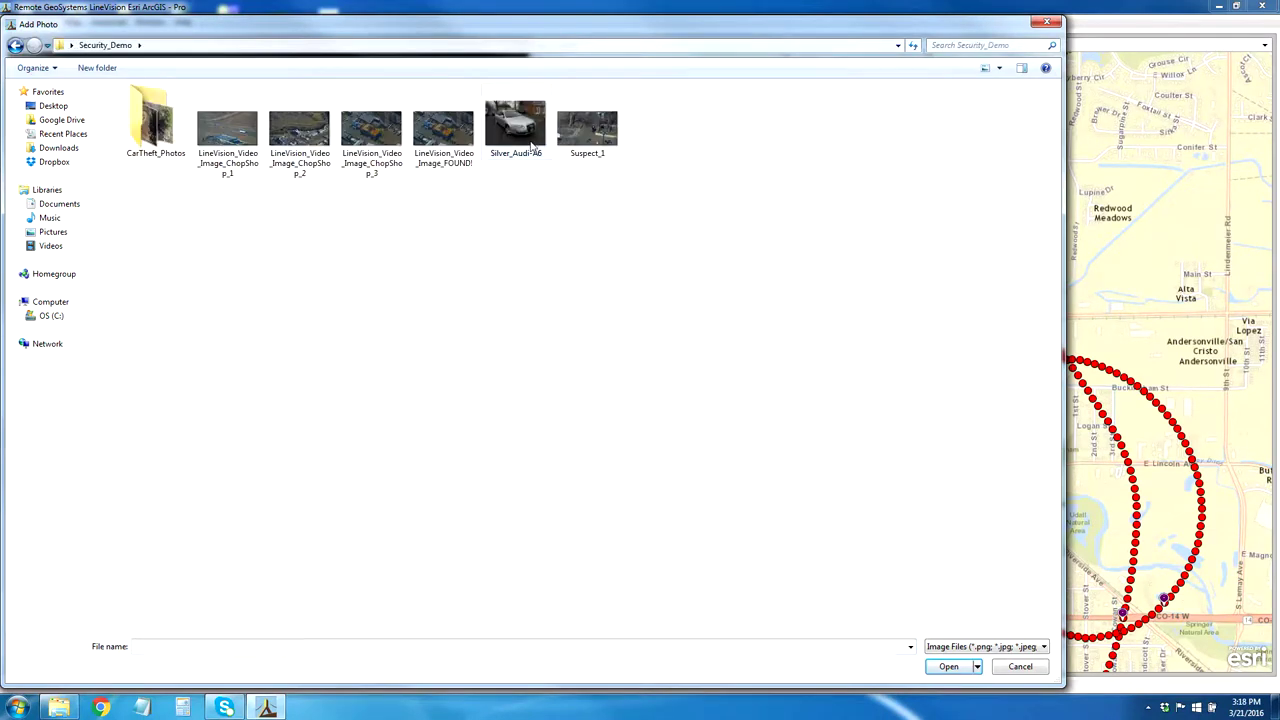
left_click(440, 137)
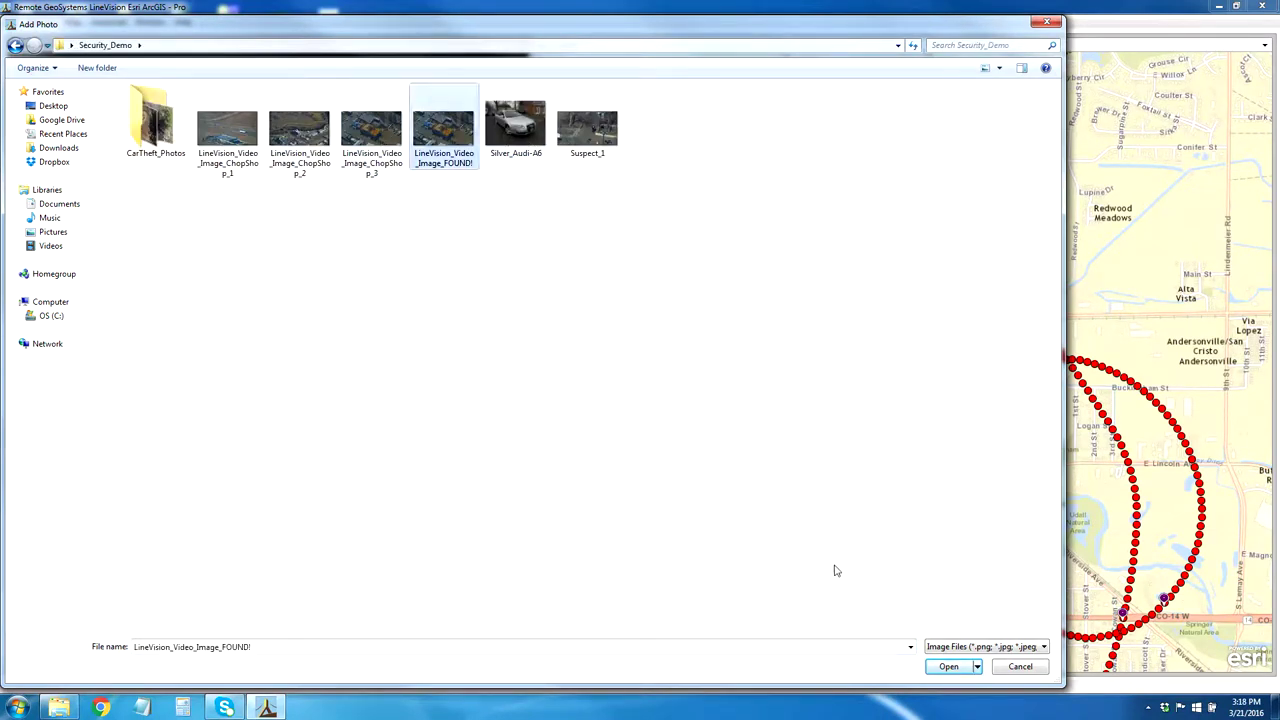
left_click(948, 666)
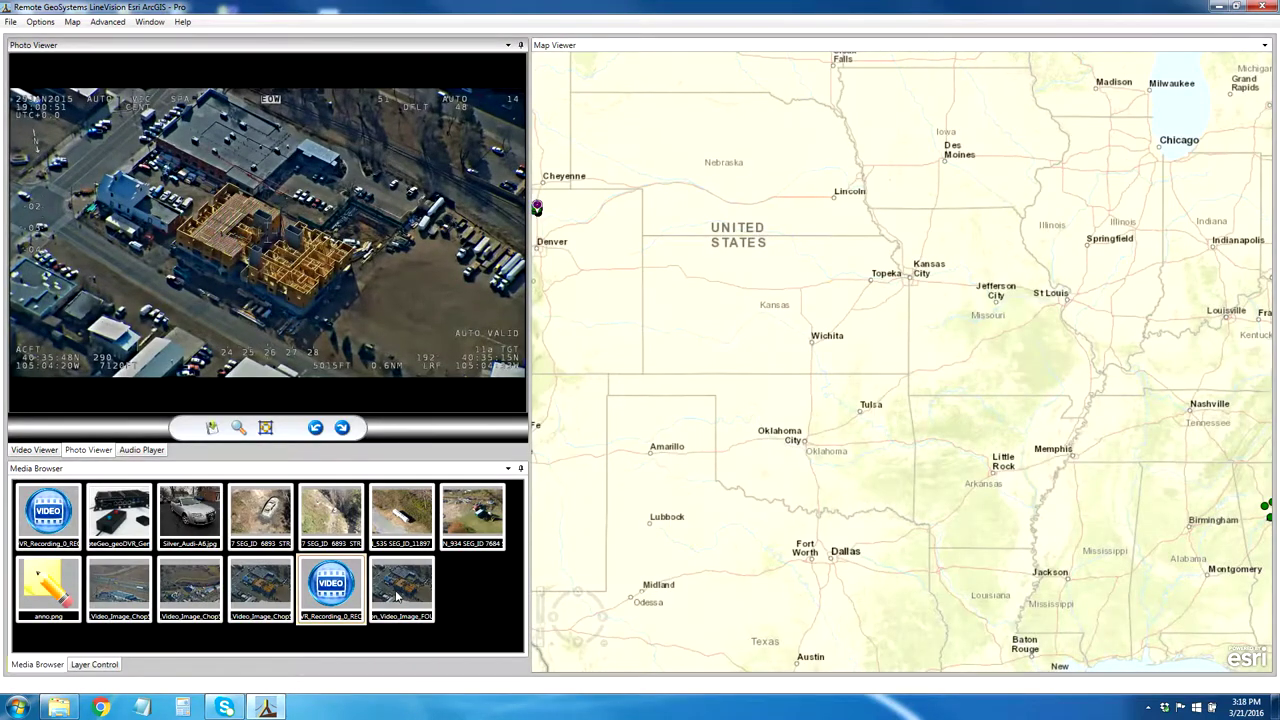
right_click(399, 598)
left_click(422, 612)
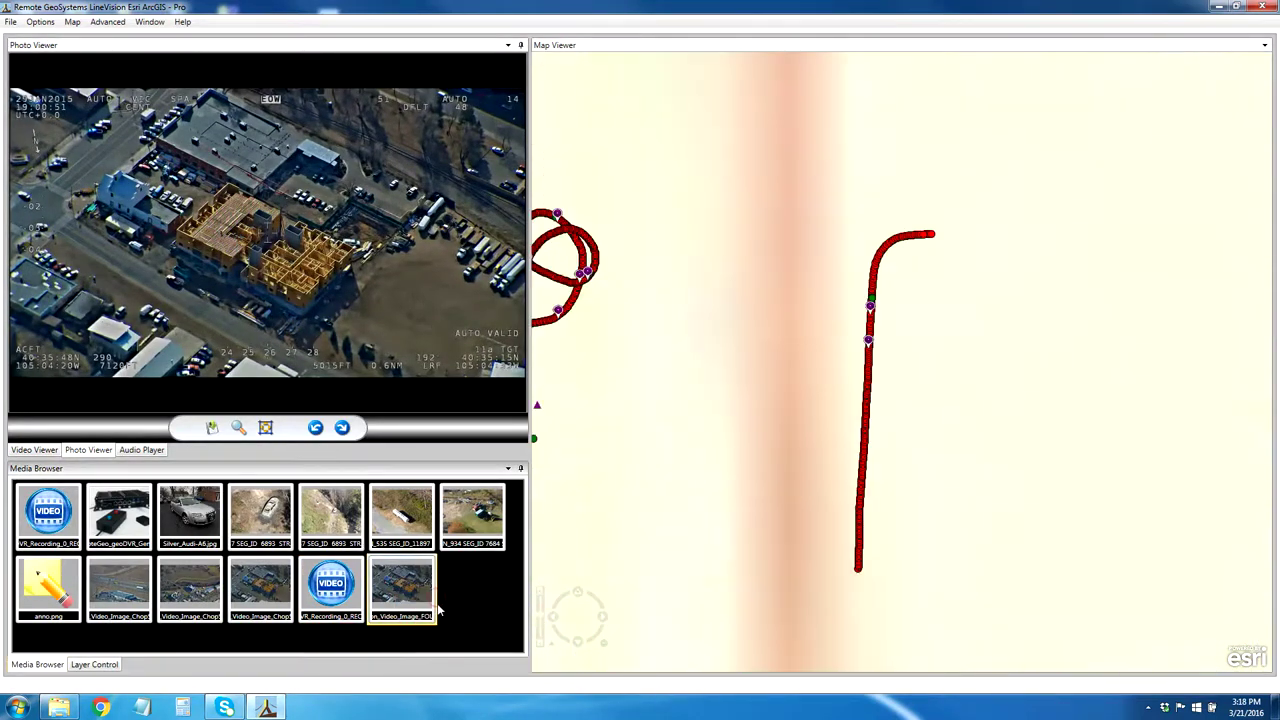
- Add an annotation beside the FOUND! photo point above E Vine Dr noting "FOUND - 2006 Silver Audi A6", with Security_Demo's Police_Report_CarTheft_Audi_A6_Silver document attached
mouse_move(900, 363)
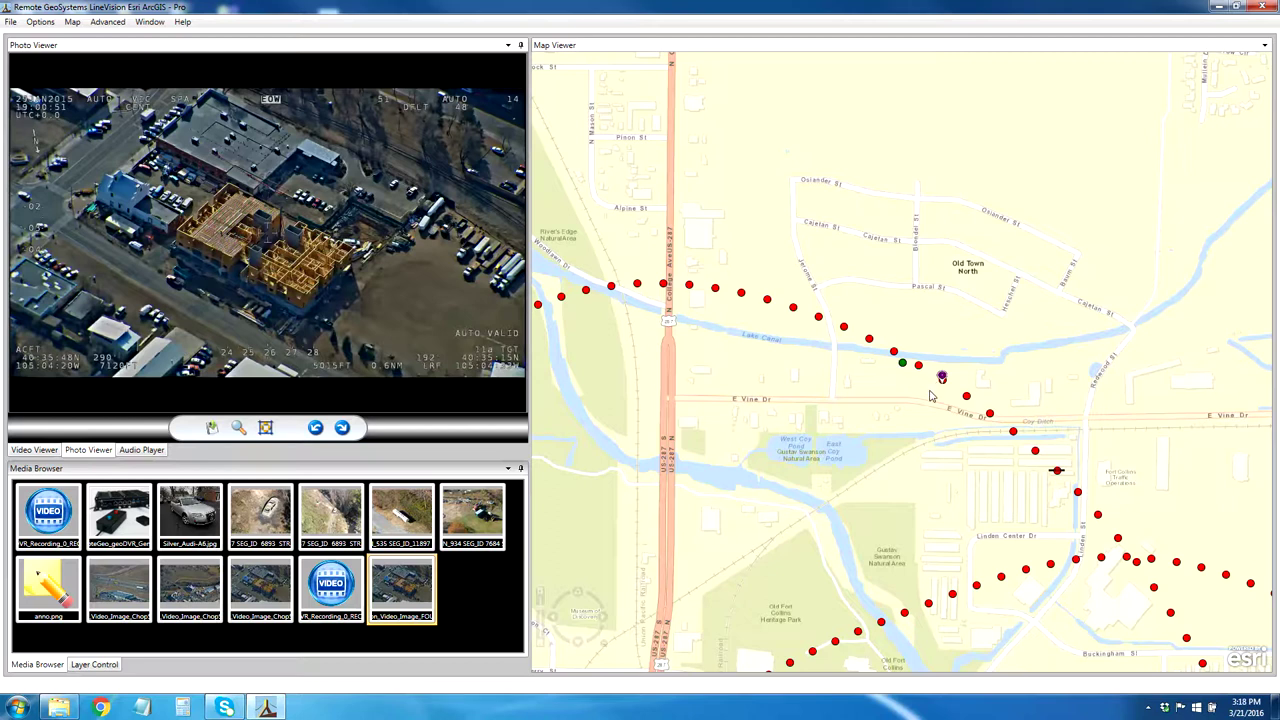
right_click(932, 392)
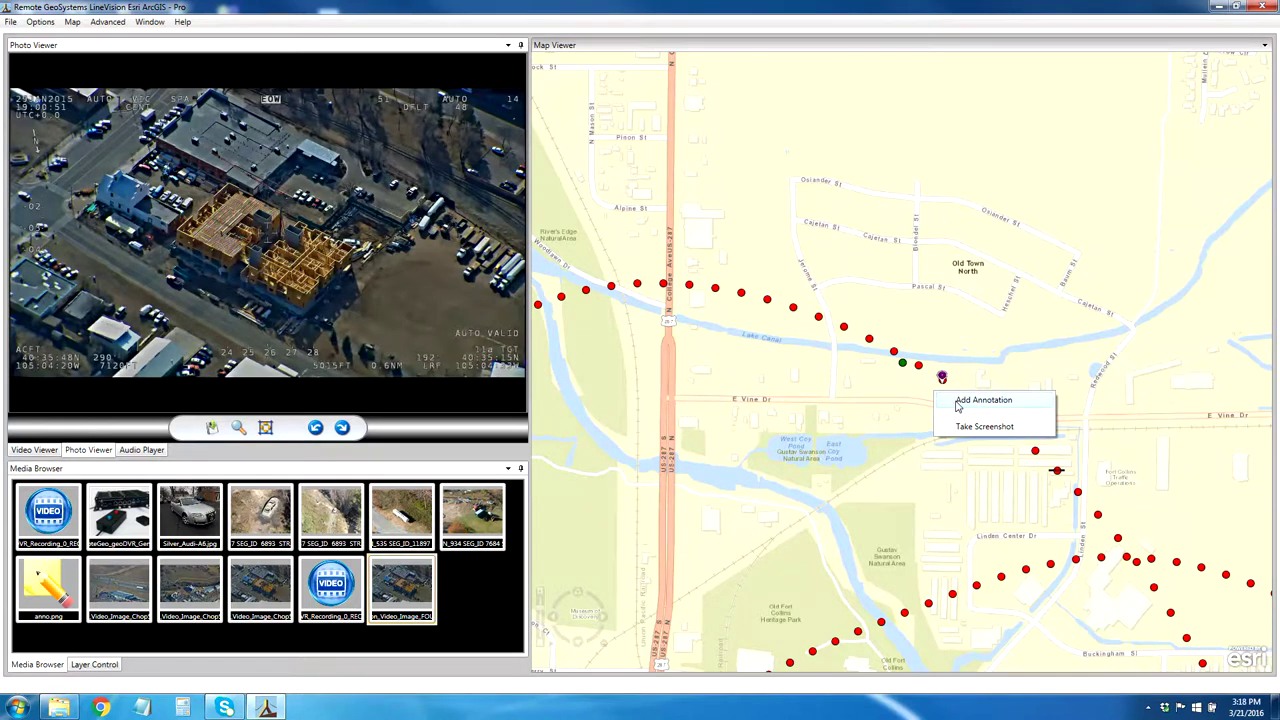
left_click(958, 402)
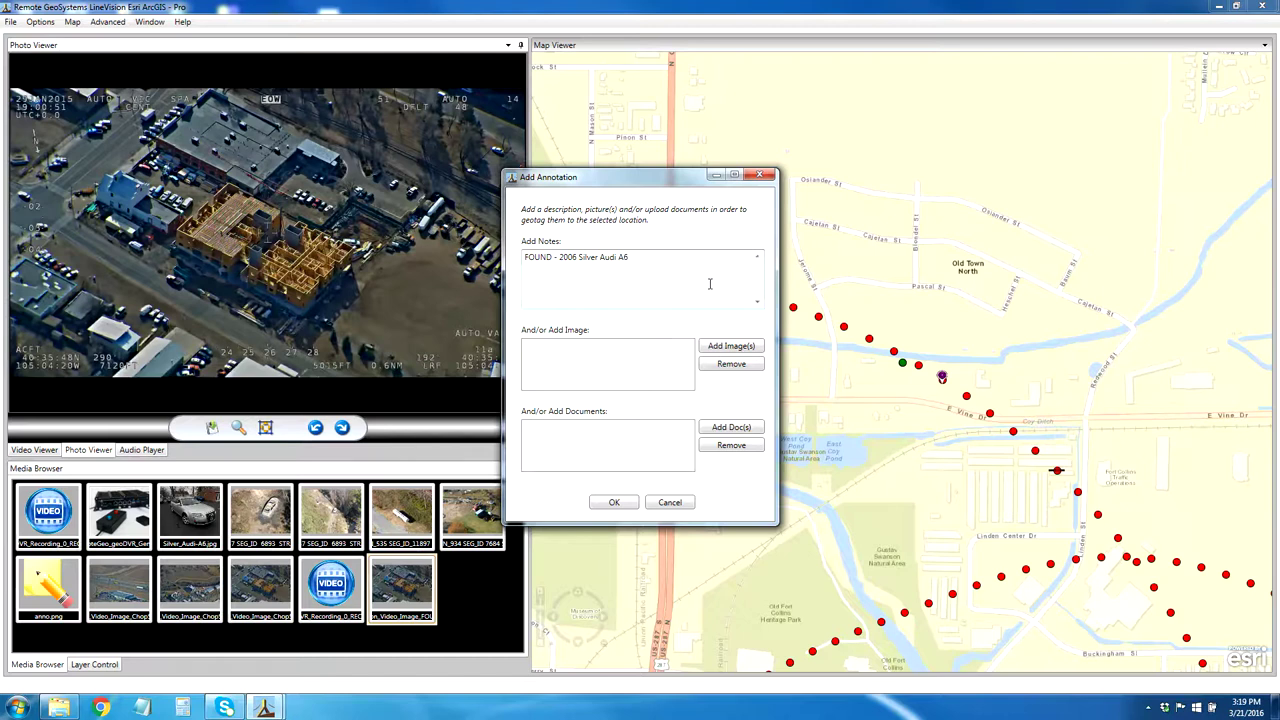
left_click(718, 428)
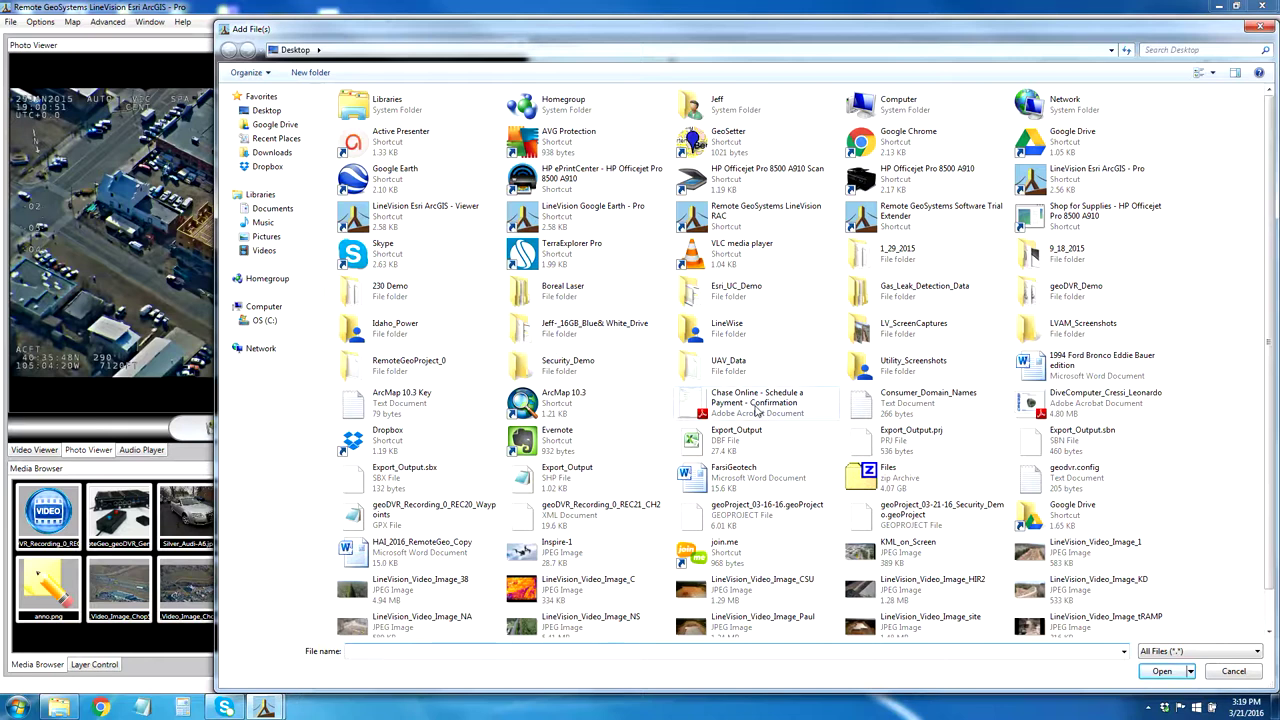
double_click(560, 372)
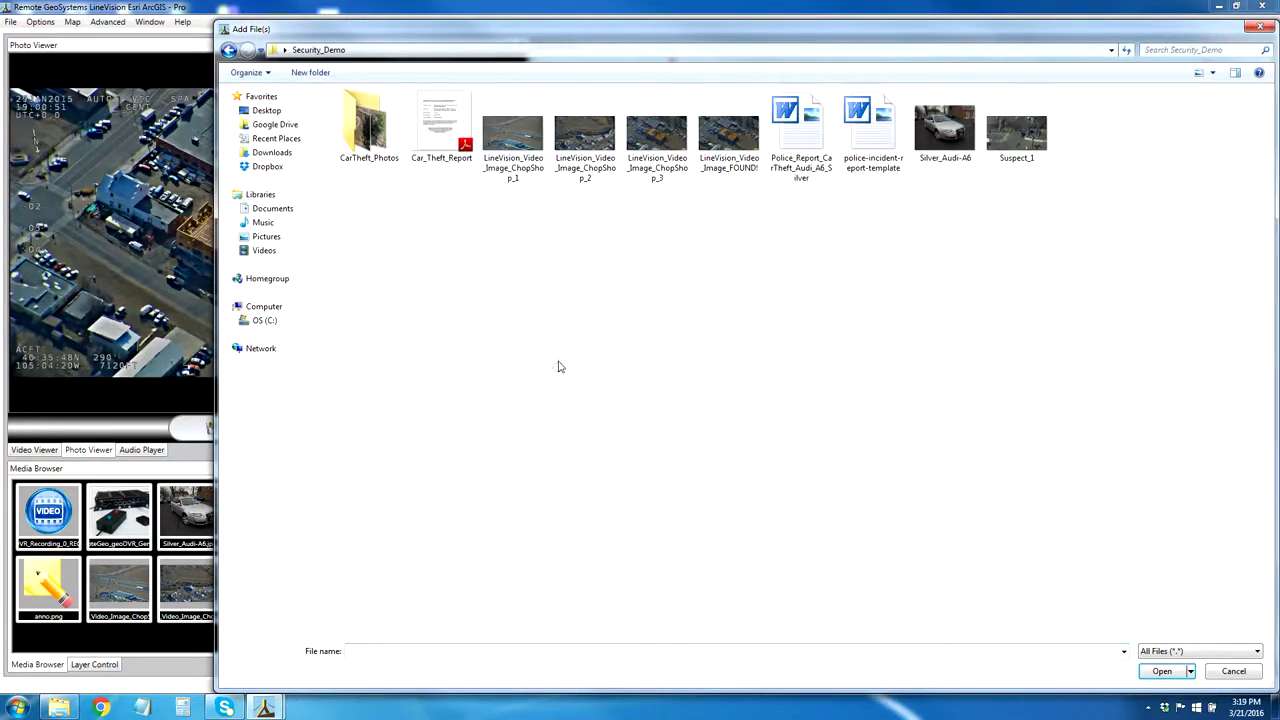
left_click(803, 133)
left_click(1162, 671)
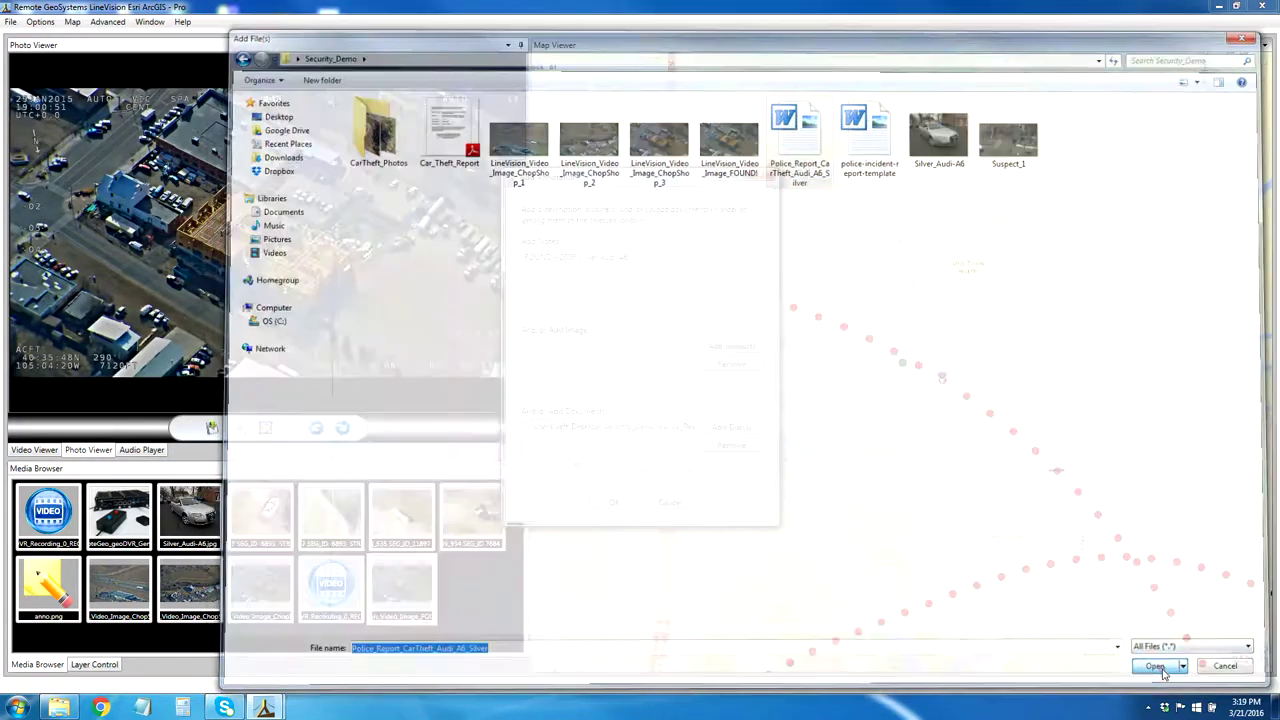
left_click(624, 507)
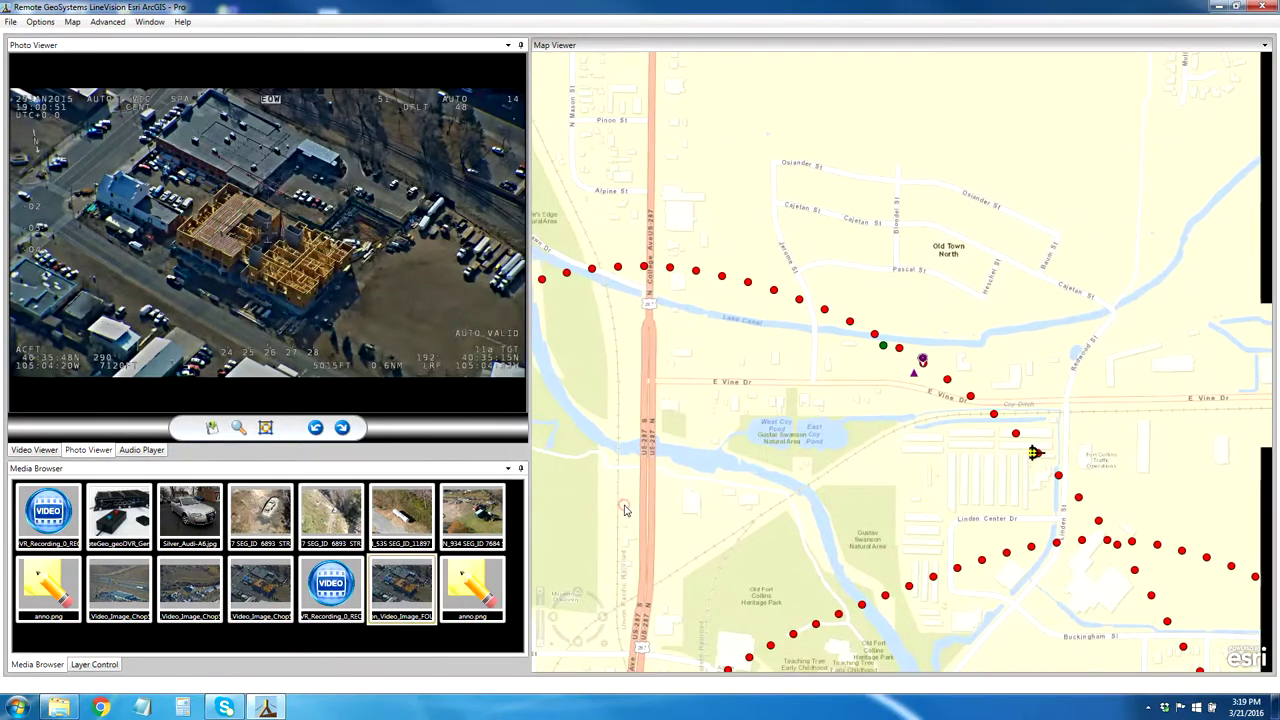
- Open the police report document attached to the new annotation near E Vine Dr
left_click(904, 366)
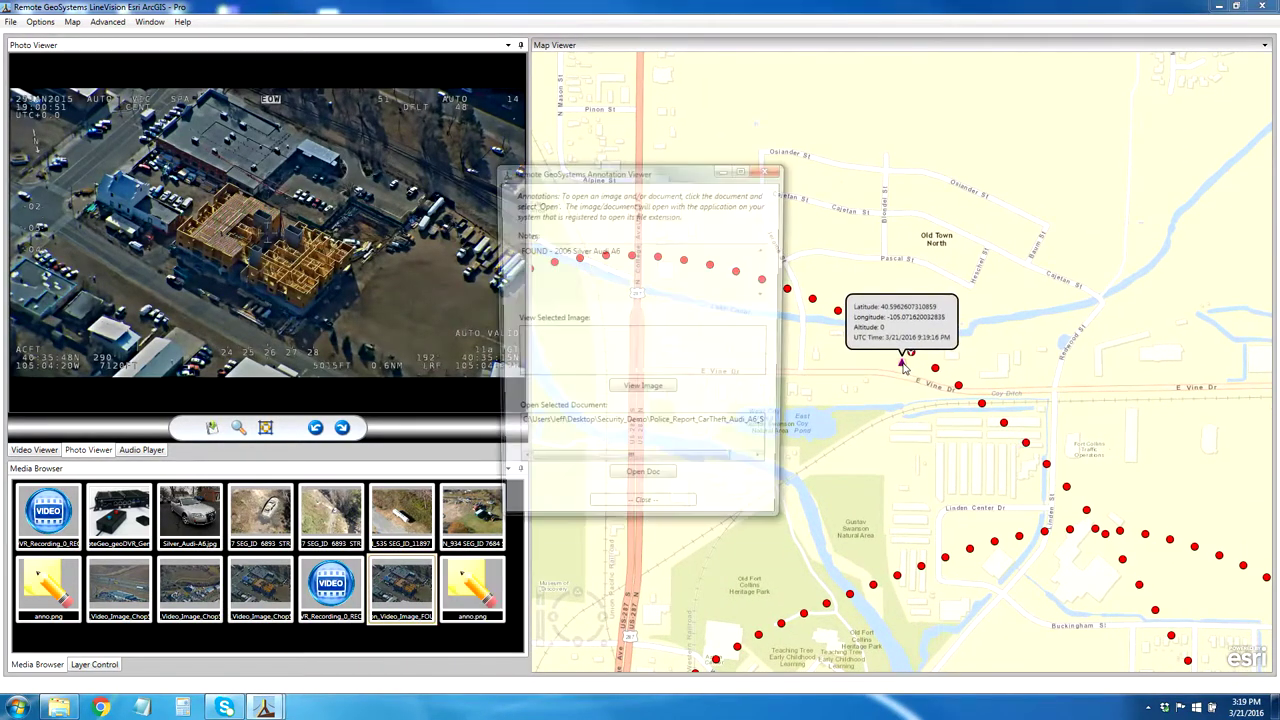
left_click(639, 430)
left_click(642, 484)
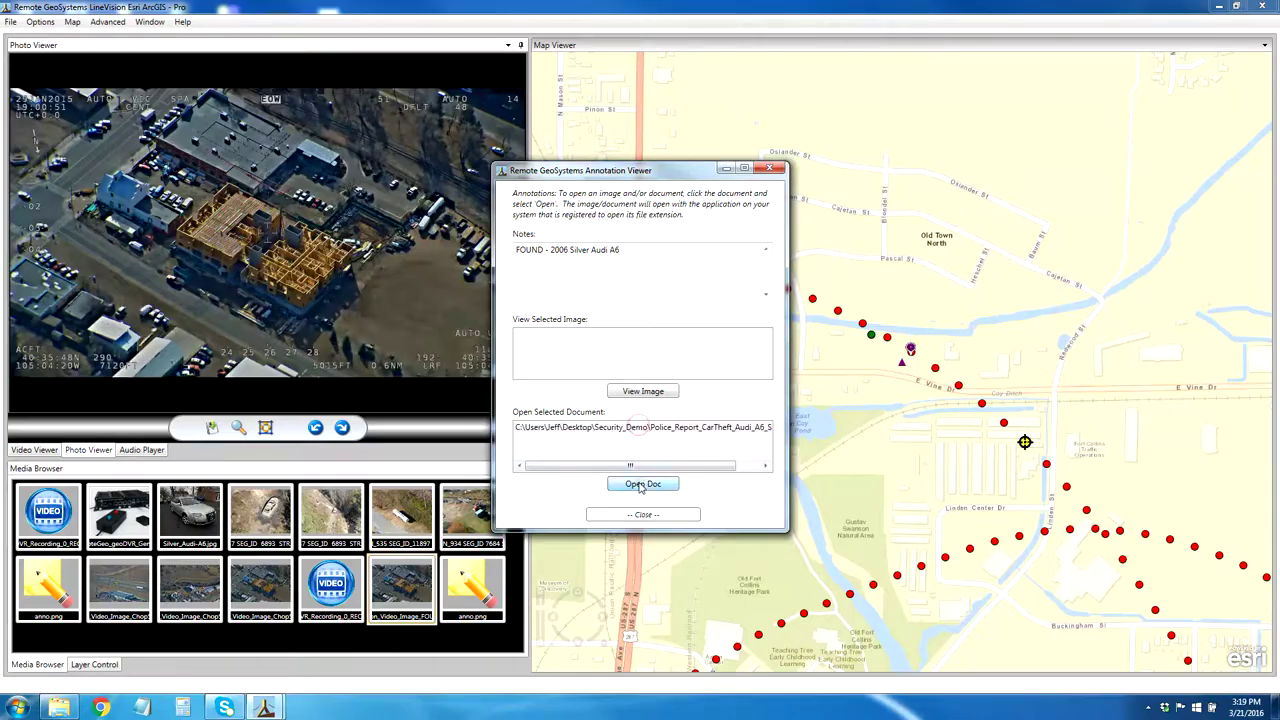
- In the vehicle's Status of Property section, set Missing to Not checked and Partial Recovery to Checked
scroll(662, 503, "down", 2)
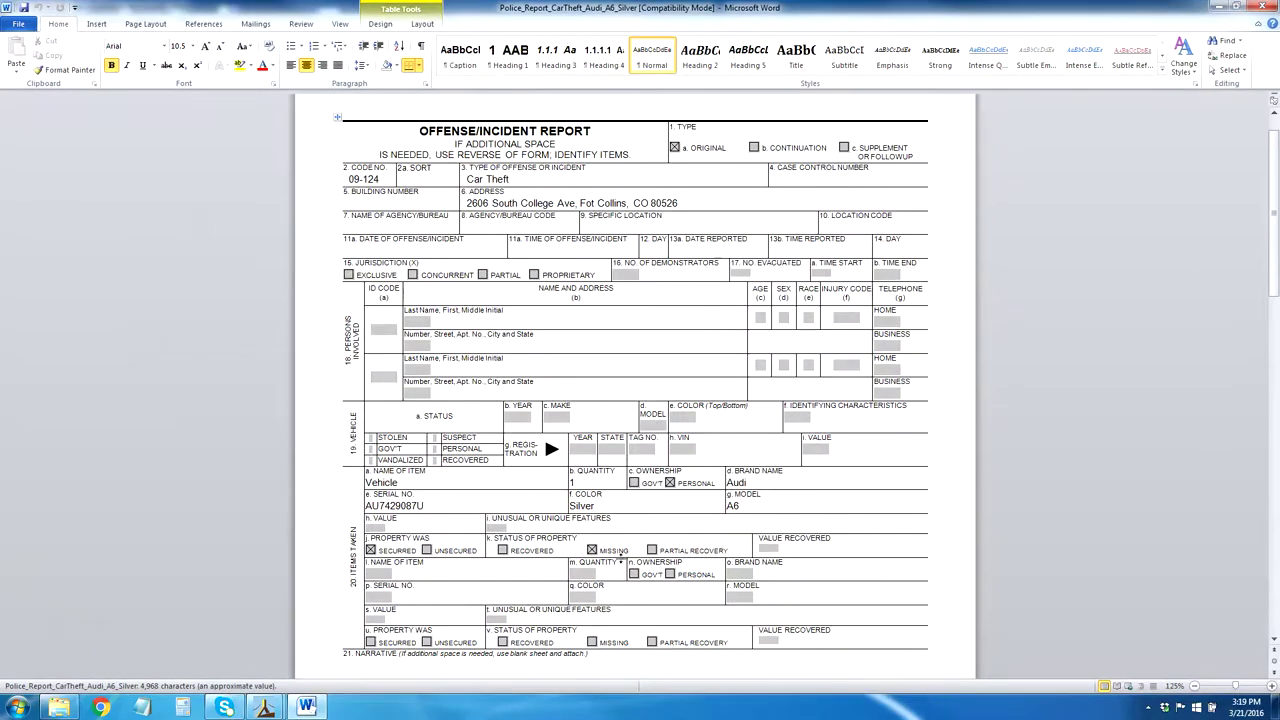
double_click(592, 510)
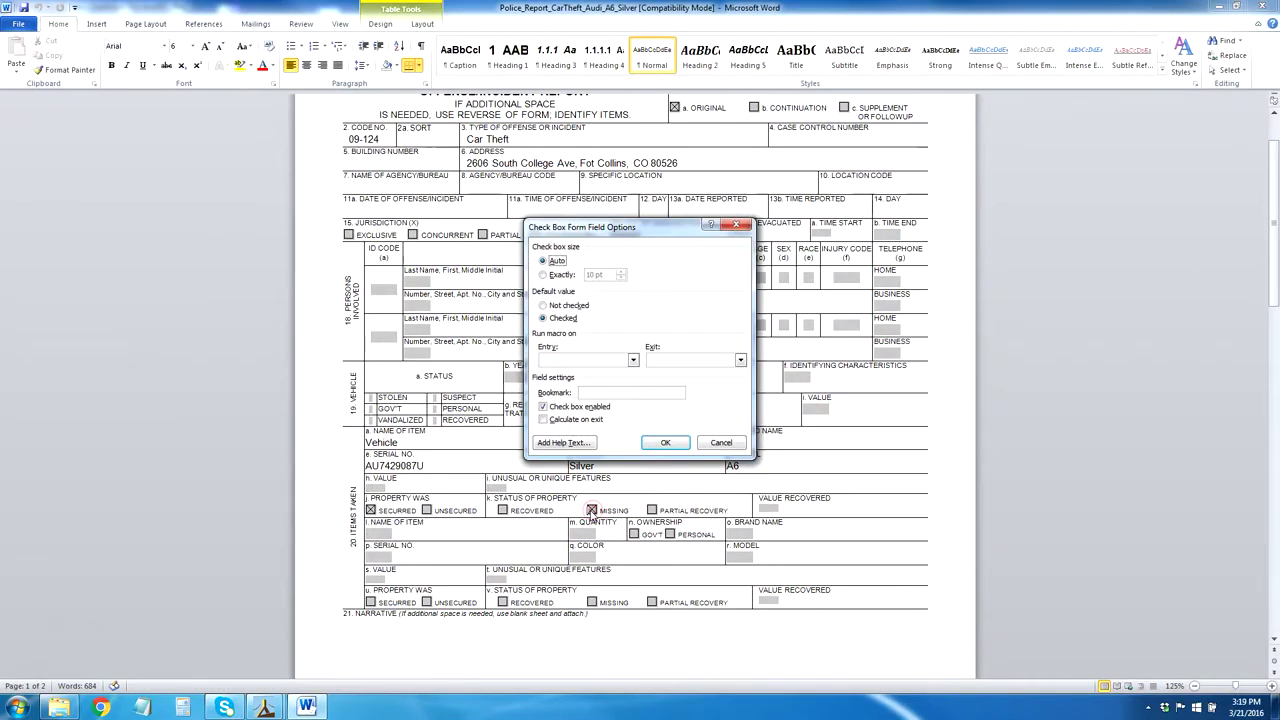
left_click(543, 305)
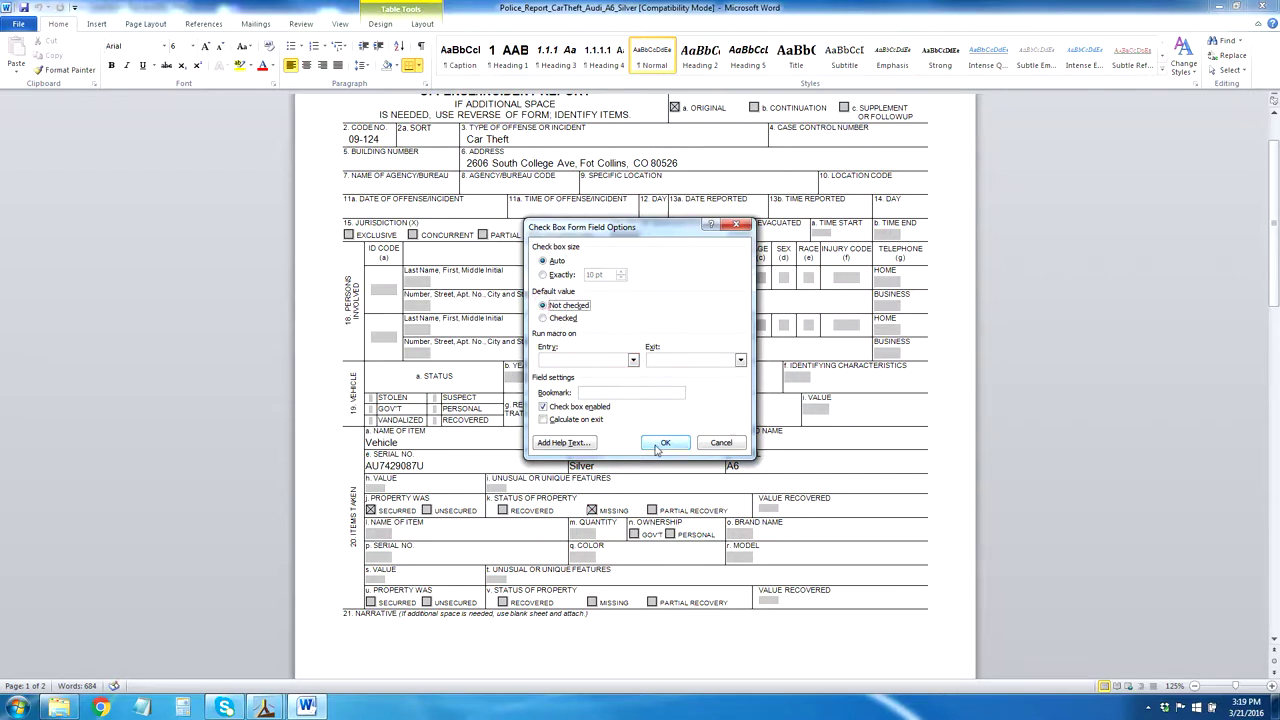
left_click(658, 446)
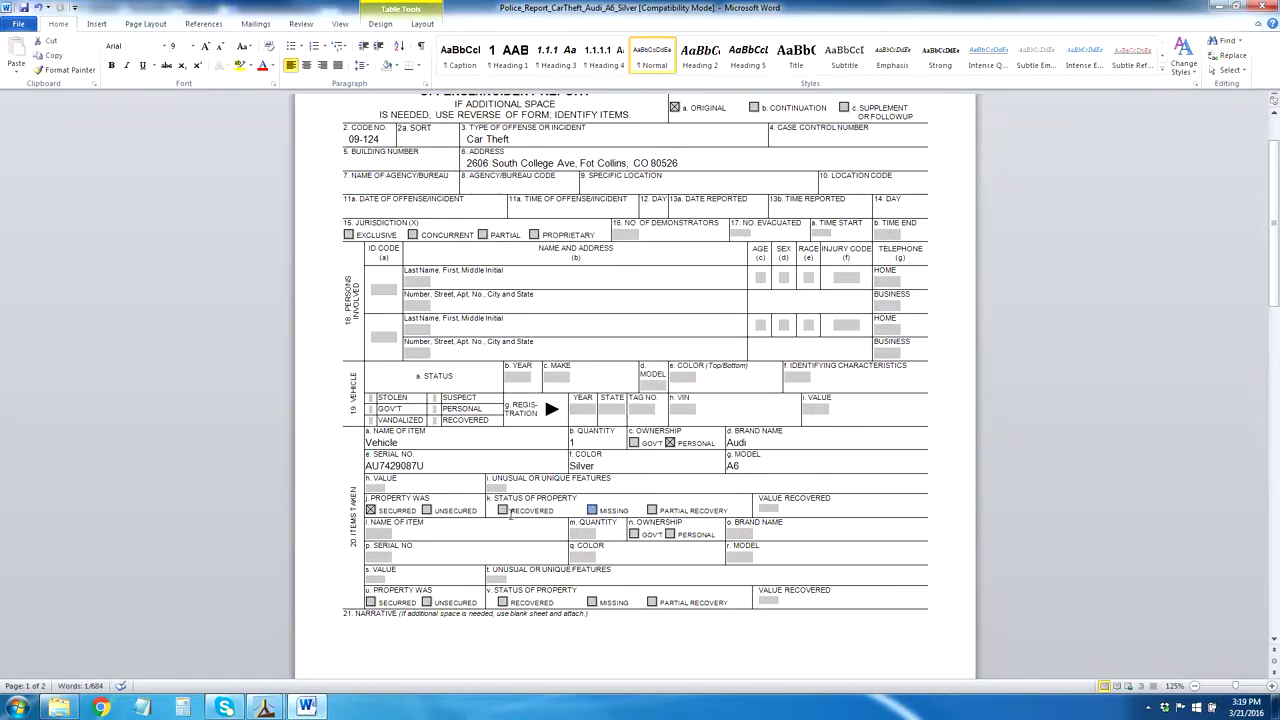
double_click(652, 511)
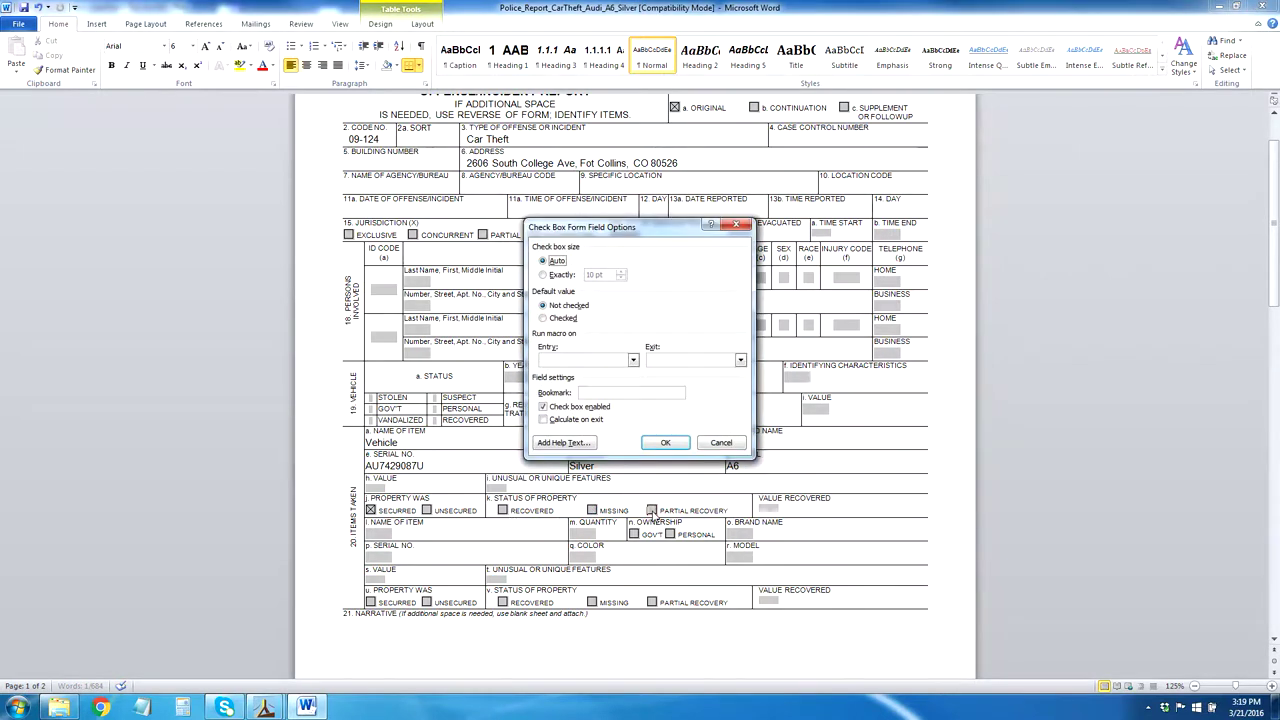
left_click(543, 318)
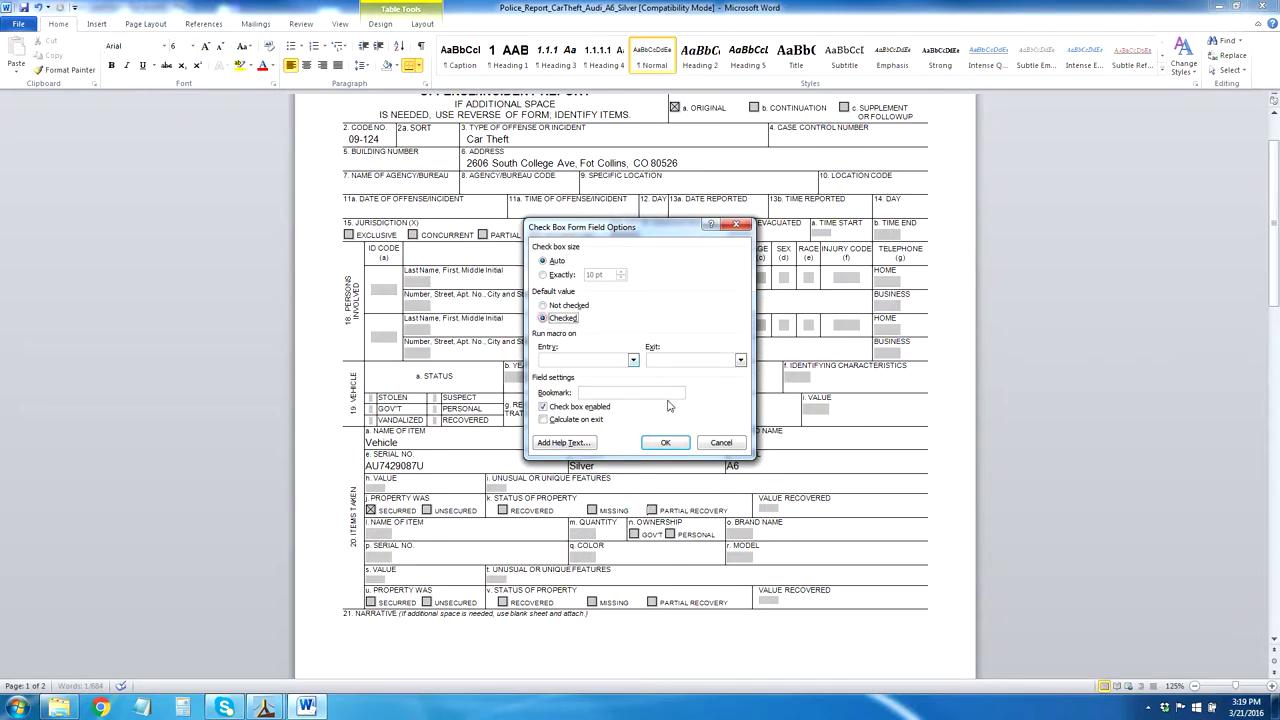
left_click(665, 443)
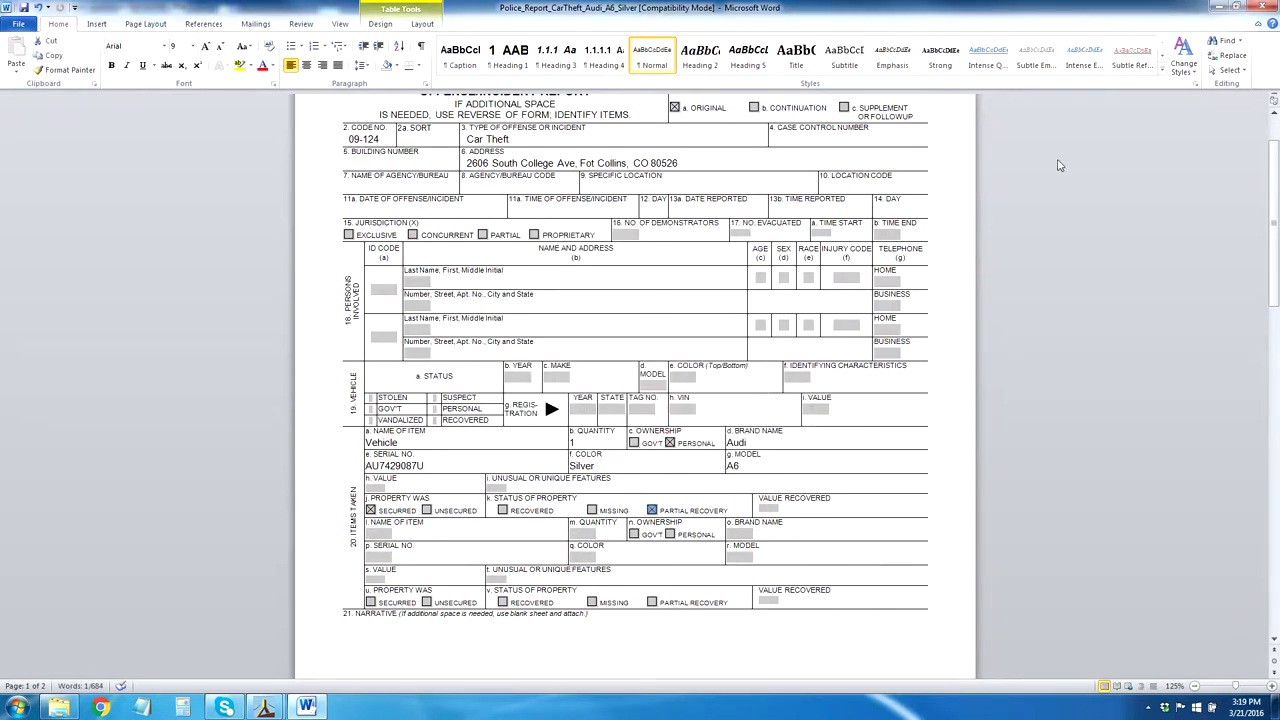
- Save and close the police report, and close the annotation viewer
left_click(22, 7)
left_click(1262, 8)
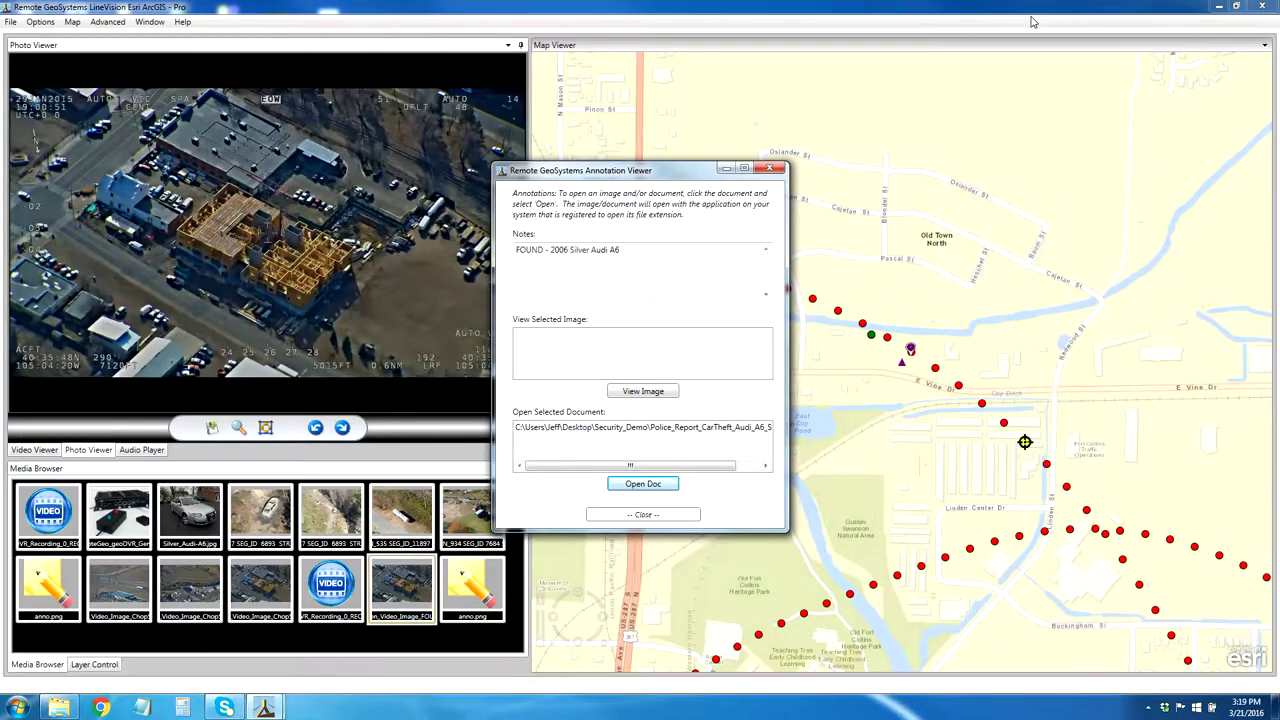
left_click(769, 168)
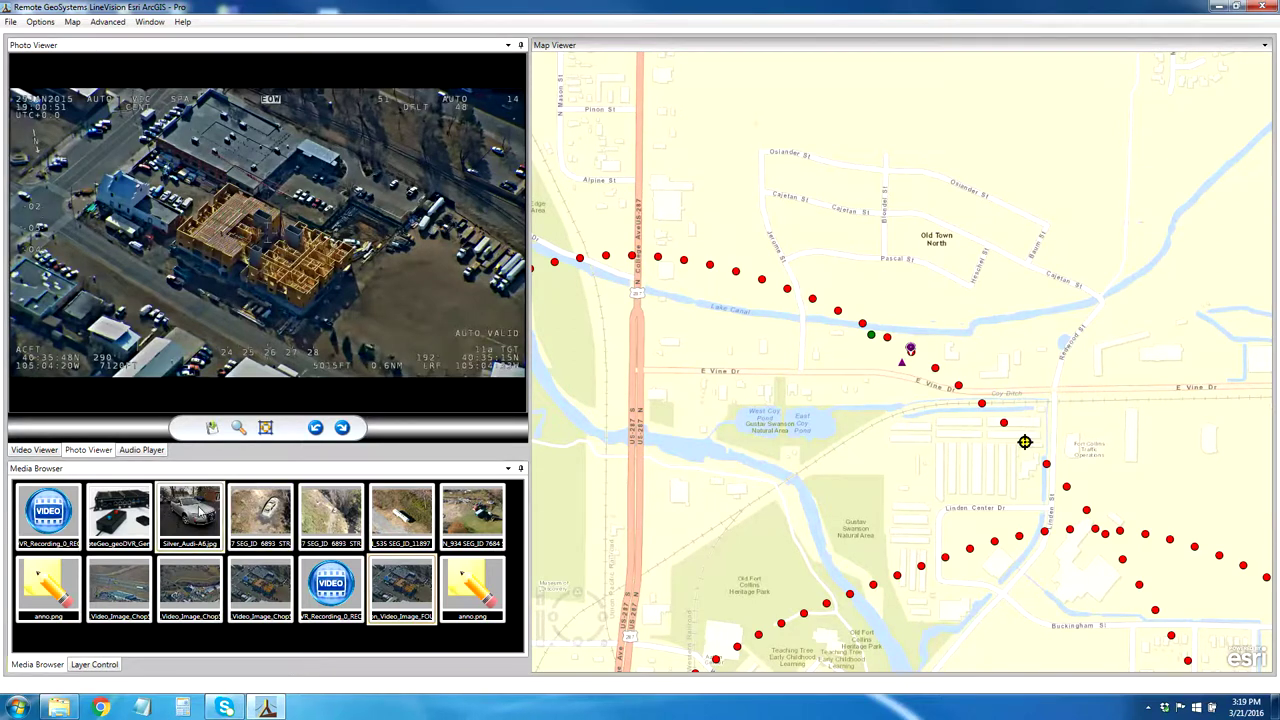
- Remove the Silver_Audi-A6.jpg photo and the first video recording from the project media
right_click(200, 510)
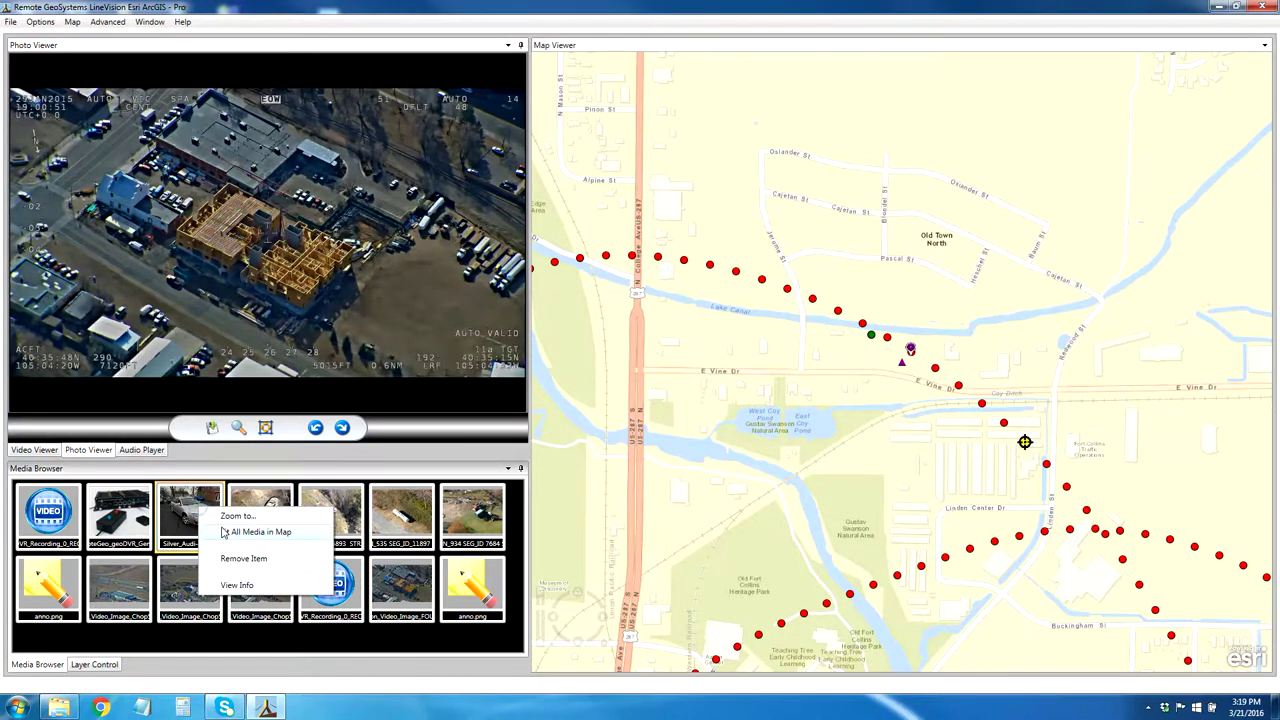
left_click(233, 559)
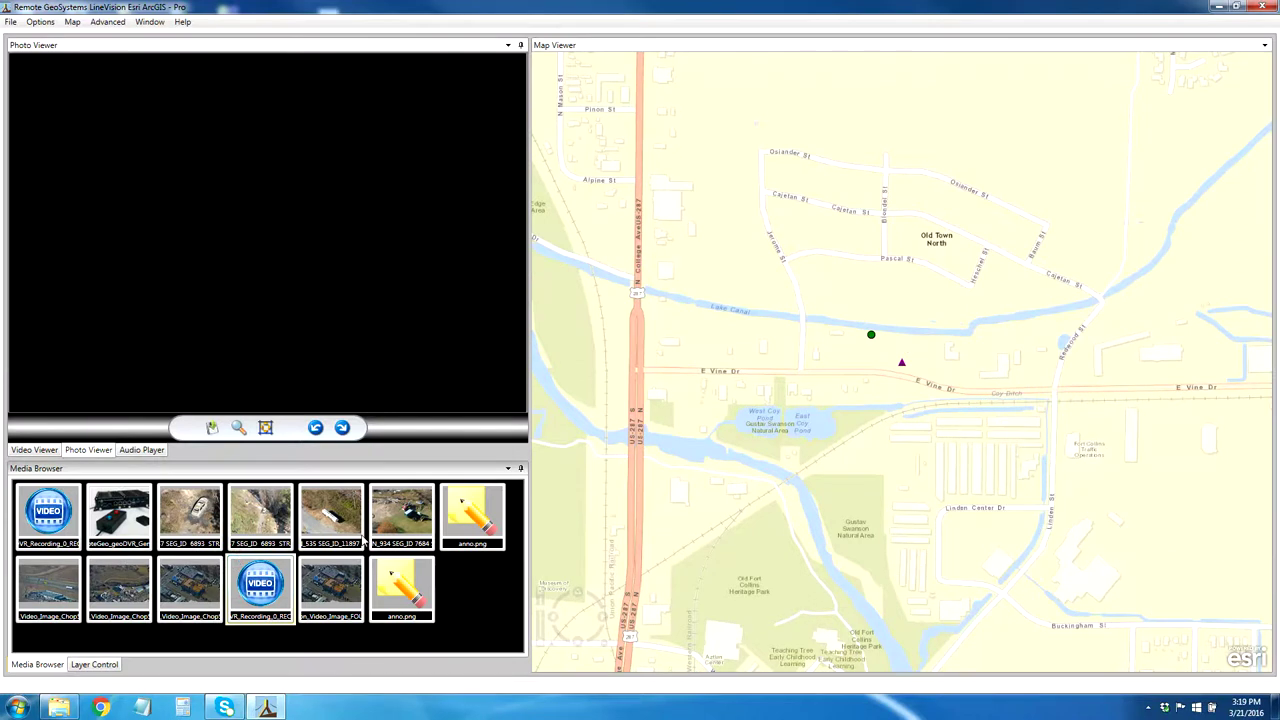
right_click(40, 524)
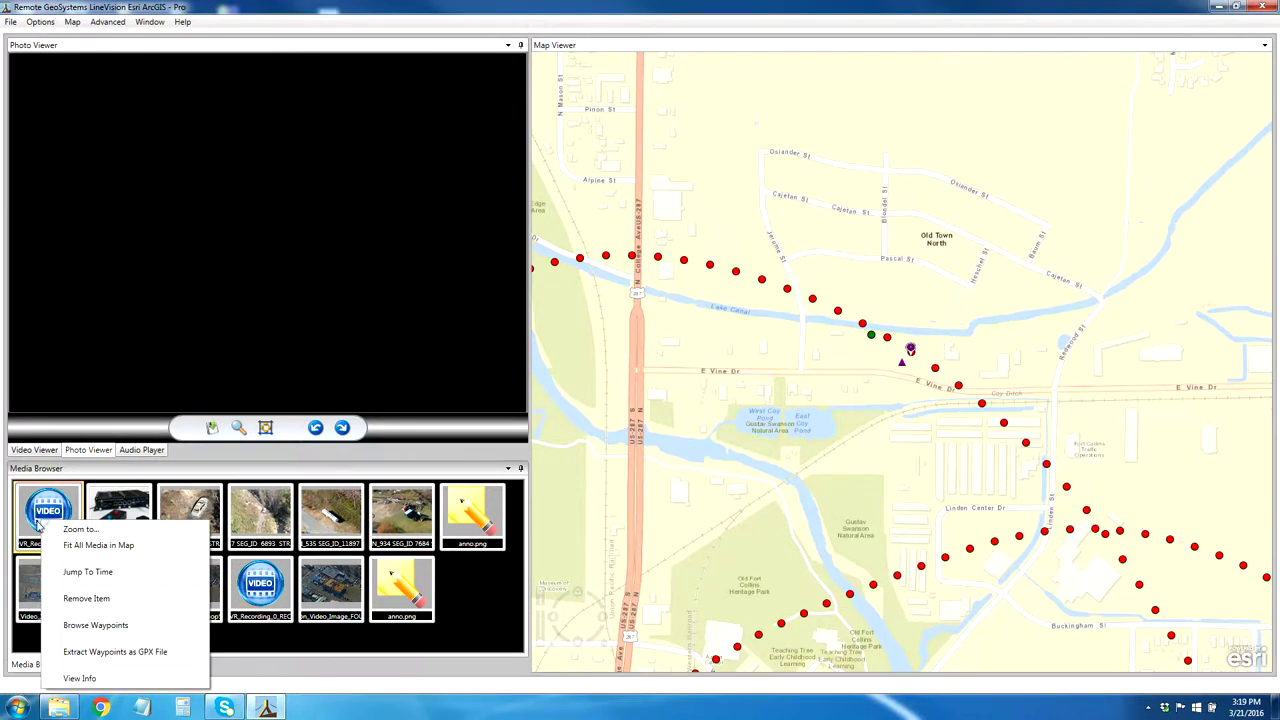
left_click(84, 598)
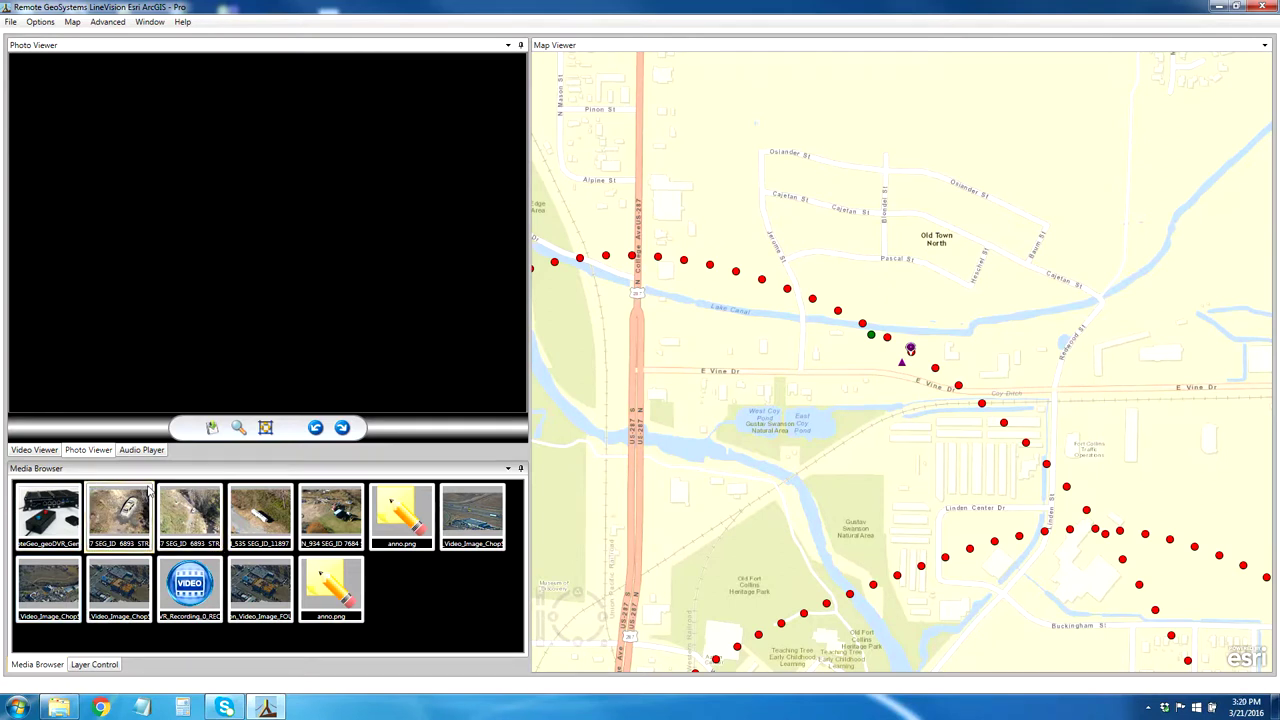
- View the third and second ChopShop video images and remove the second one from the project
left_click(122, 586)
left_click(62, 590)
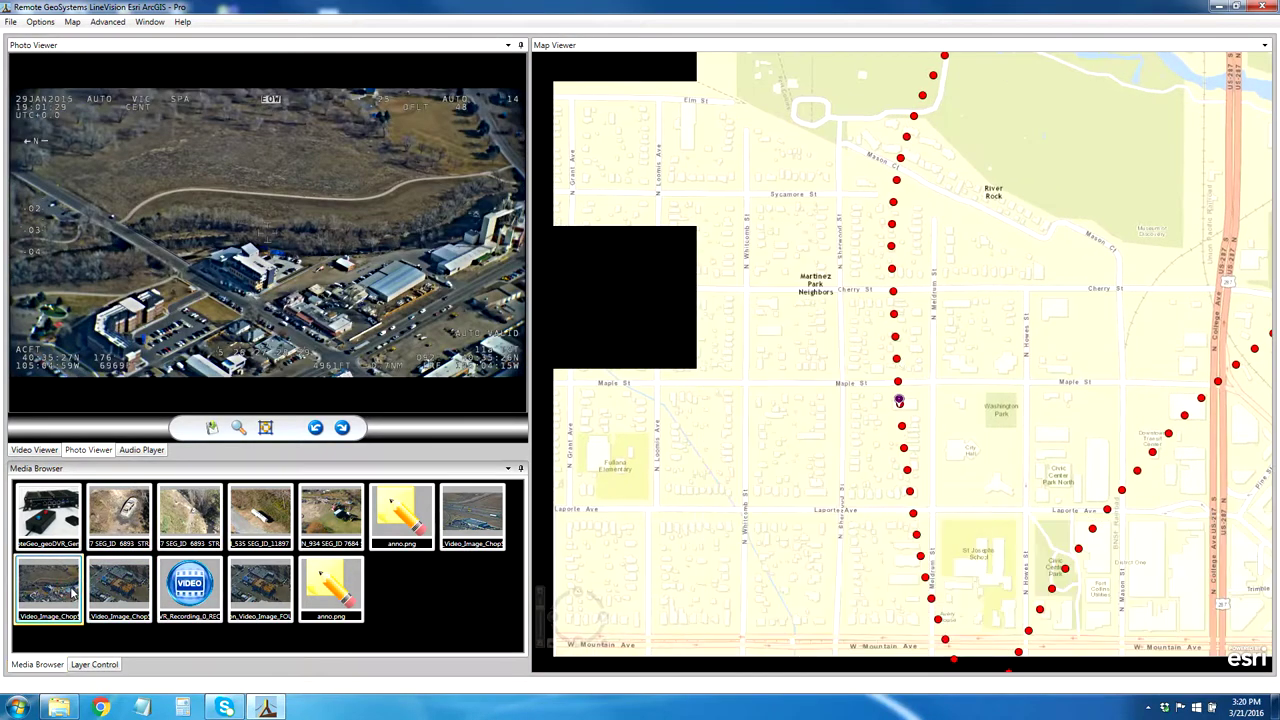
right_click(72, 593)
left_click(110, 642)
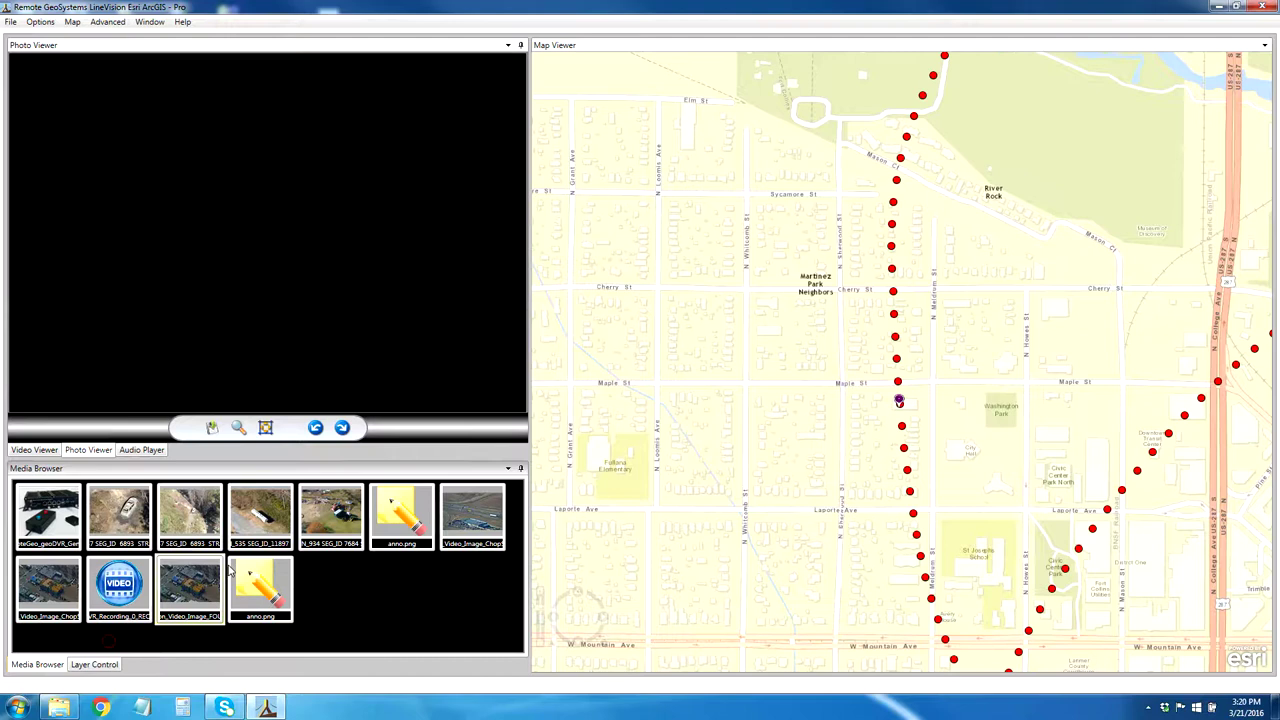
- Remove the SEG_ID 7684, SEG_ID_11897 and second SEG_ID 6893 aerial photos from the project media
right_click(318, 528)
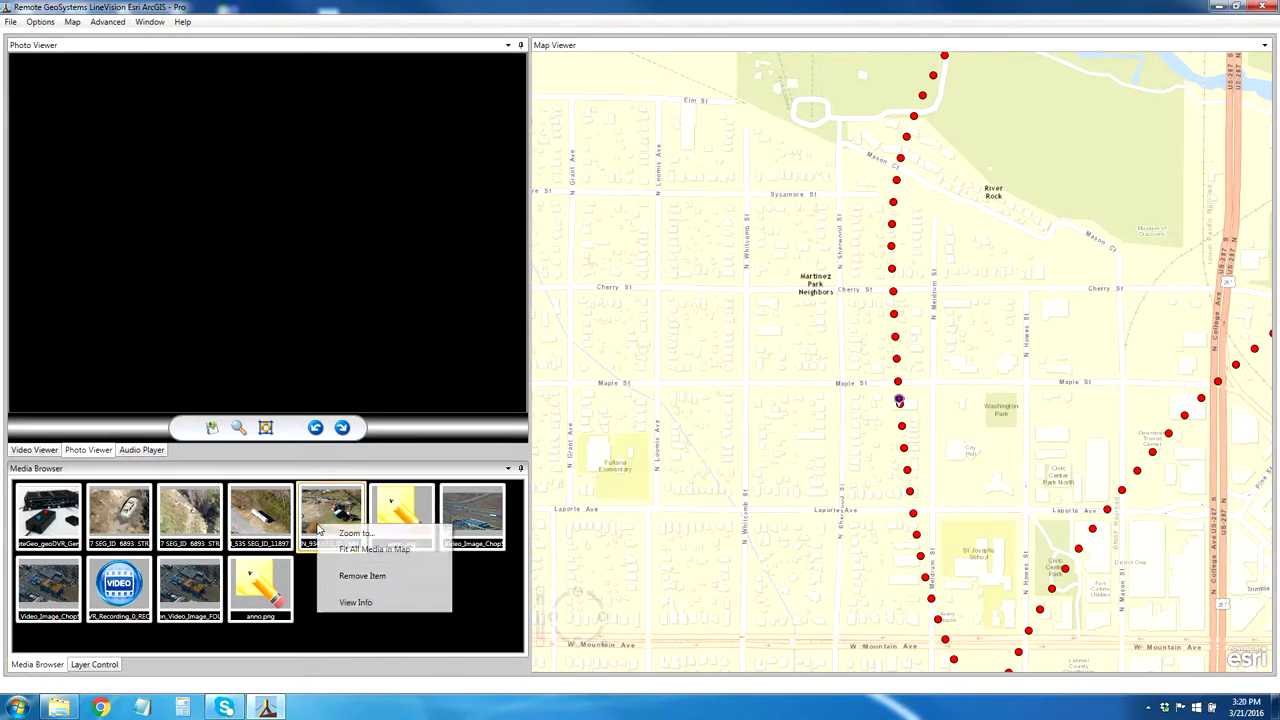
left_click(360, 576)
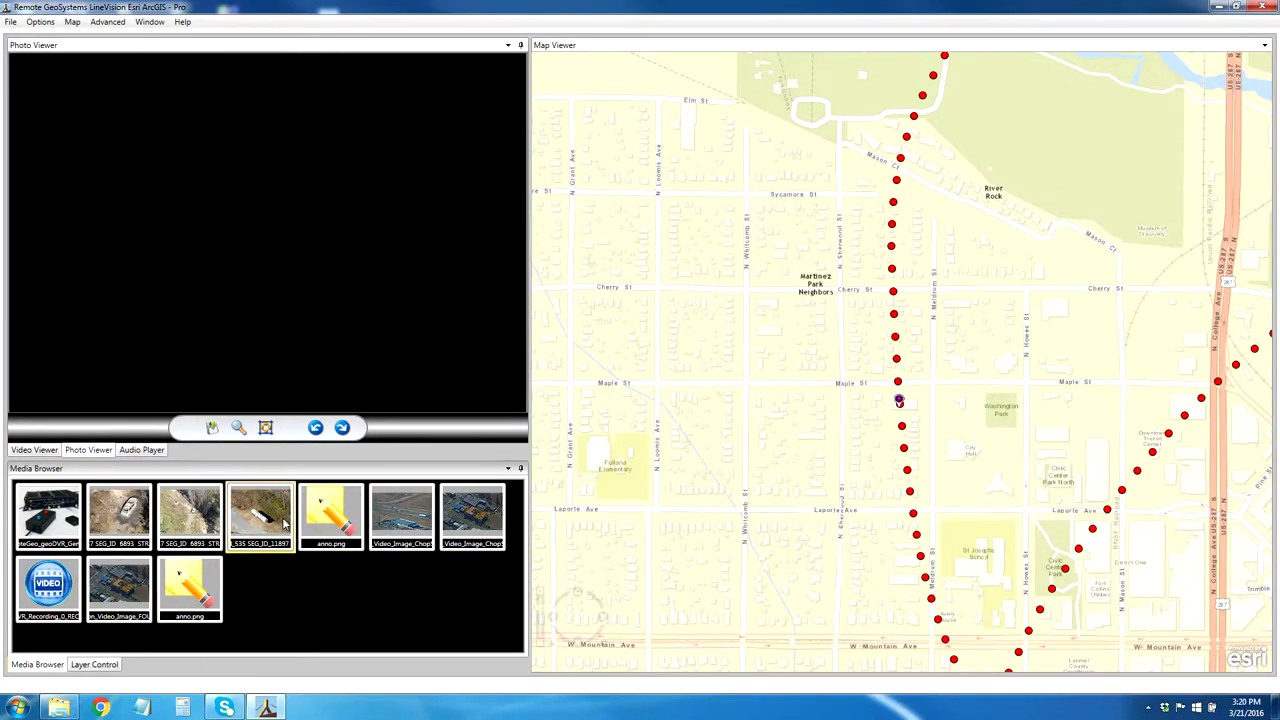
right_click(284, 519)
left_click(300, 570)
right_click(205, 515)
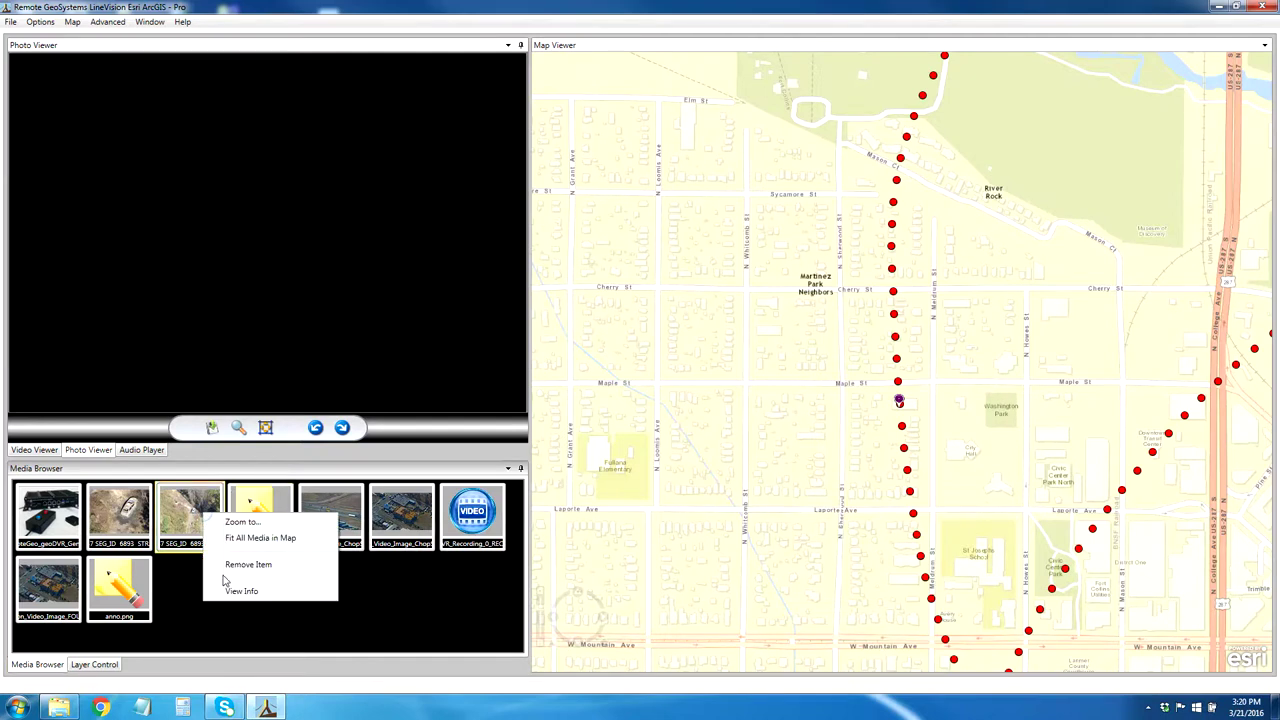
left_click(229, 566)
- Remove the burned-car SEG_ID 6893 photo and the geoDVR equipment photo from the project media
left_click(133, 520)
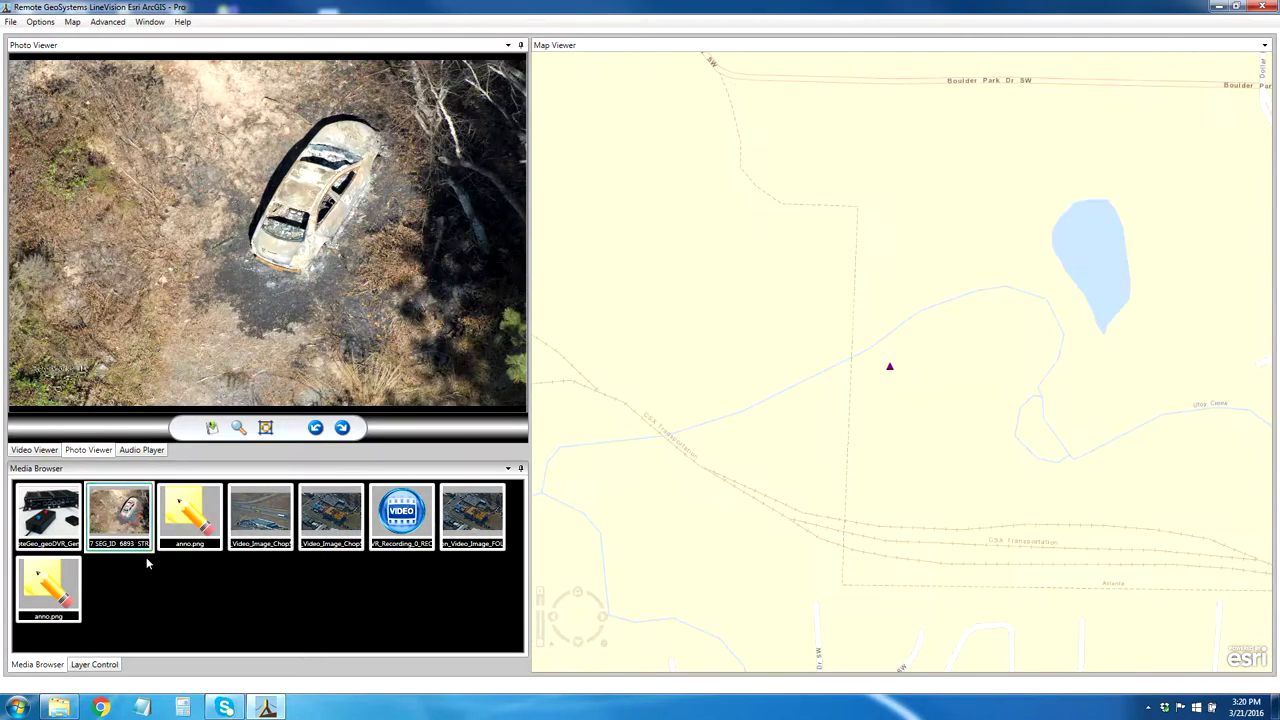
right_click(133, 520)
left_click(157, 573)
left_click(55, 517)
right_click(55, 517)
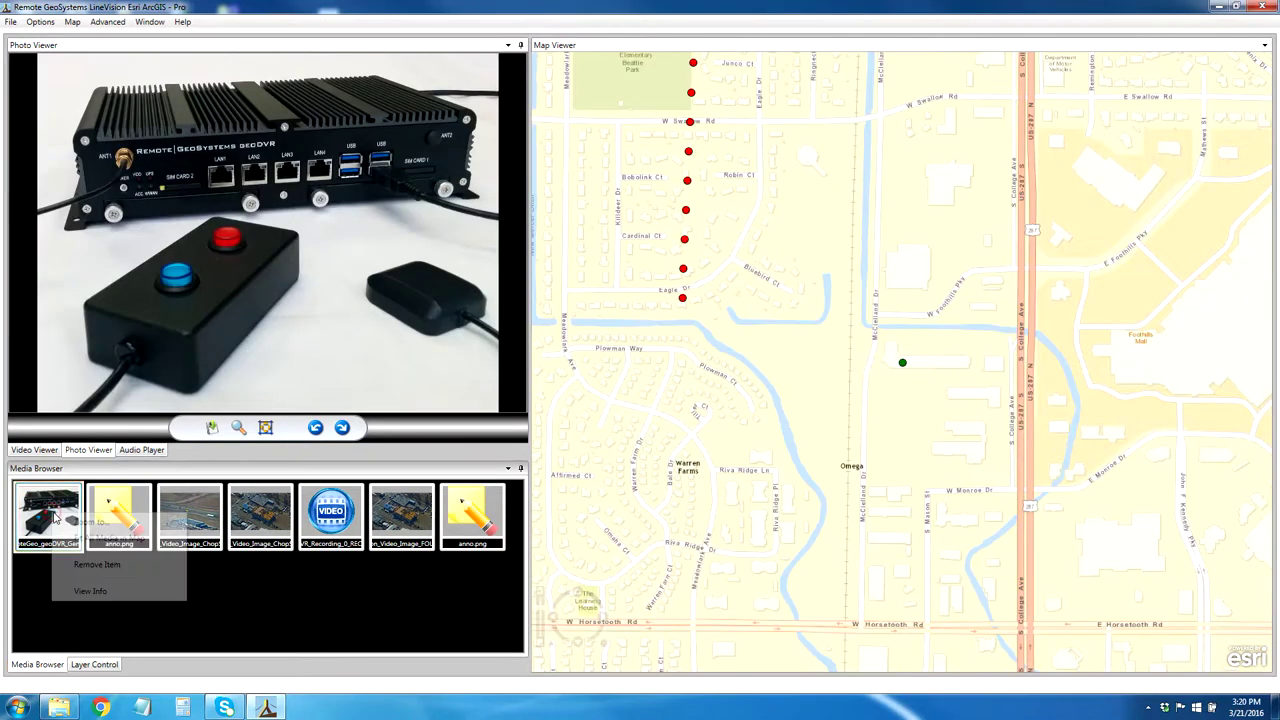
left_click(80, 565)
- Check the notes and attached document of the first annotation in the media list and close its viewer
left_click(36, 507)
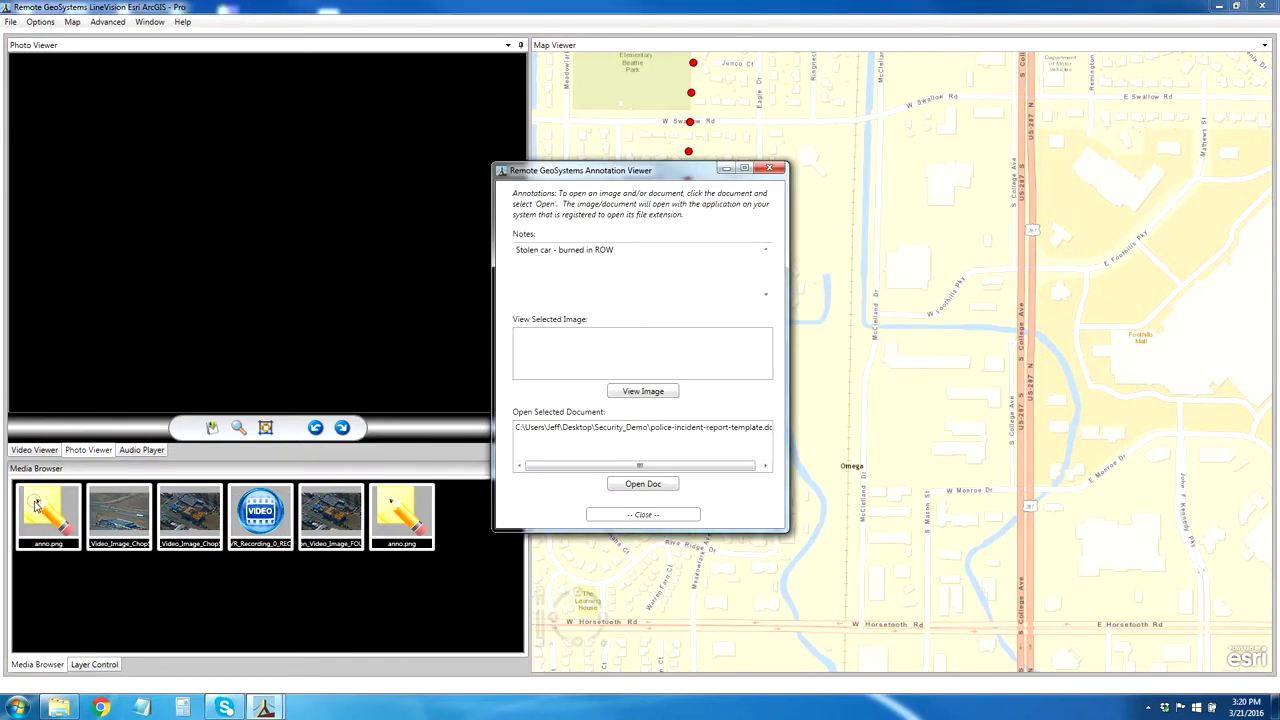
triple_click(597, 429)
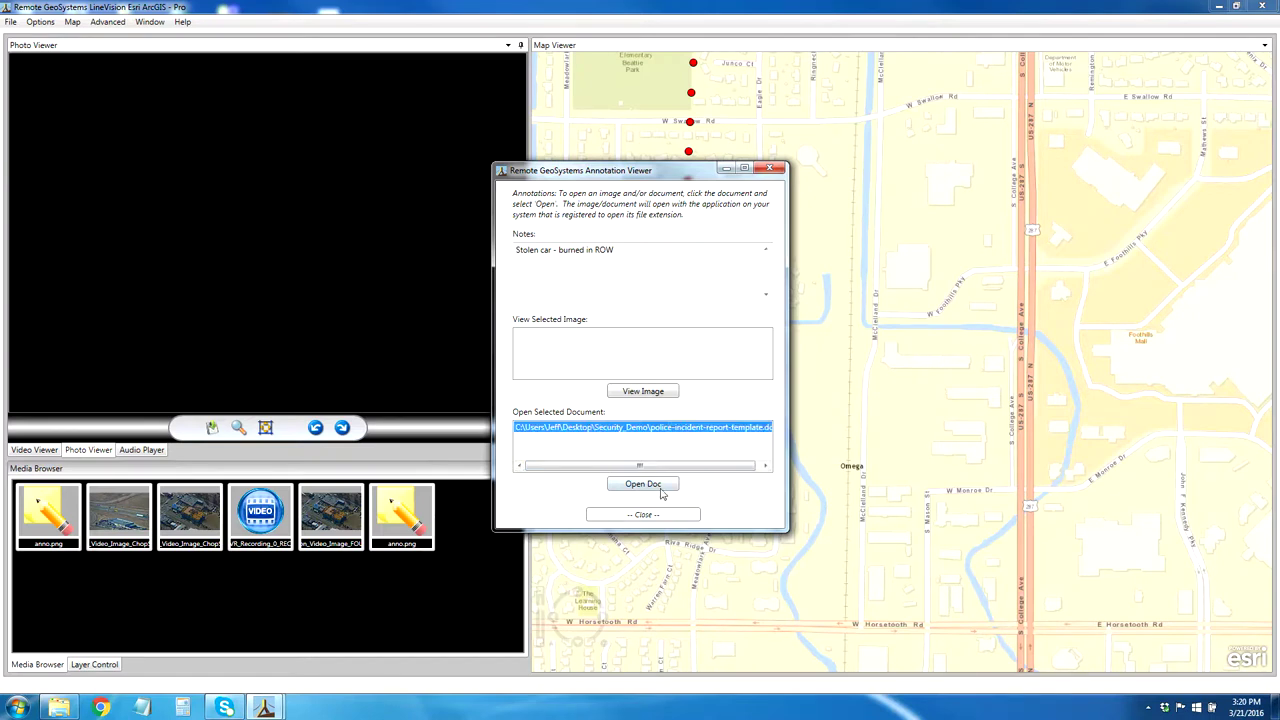
left_click(643, 515)
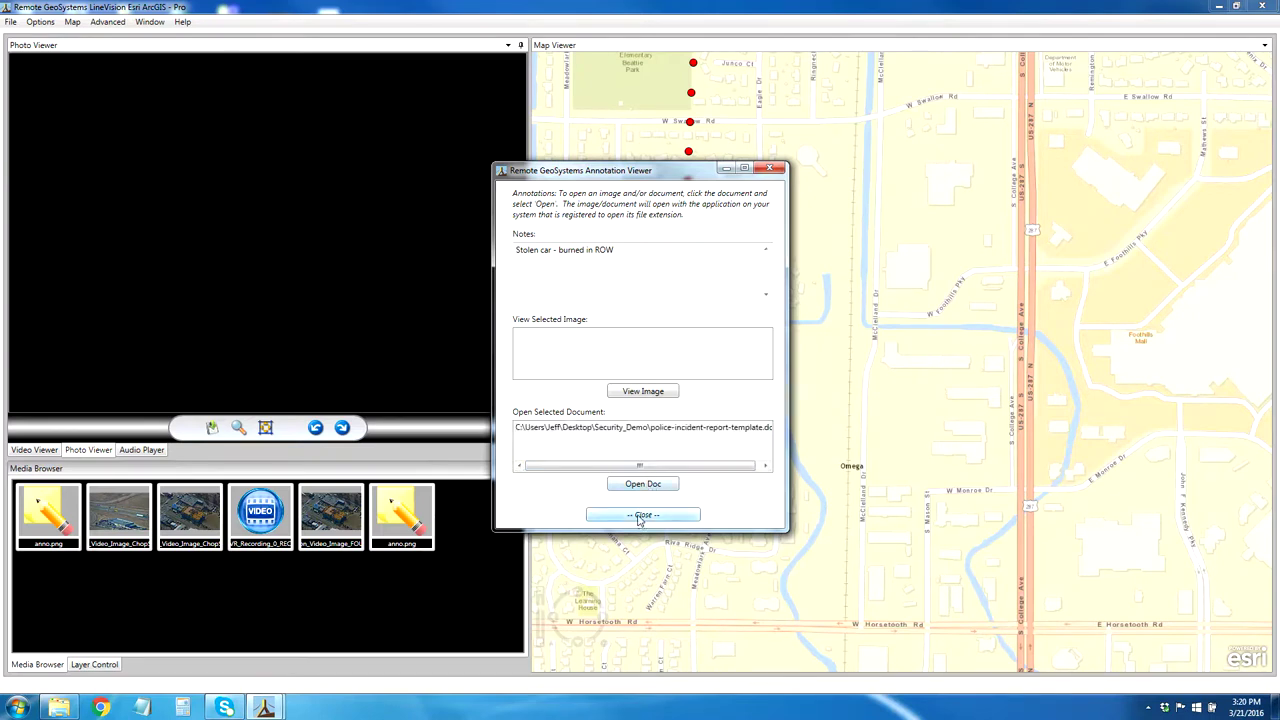
- View the first ChopShop image showing the highway and remove it from the project media
left_click(127, 512)
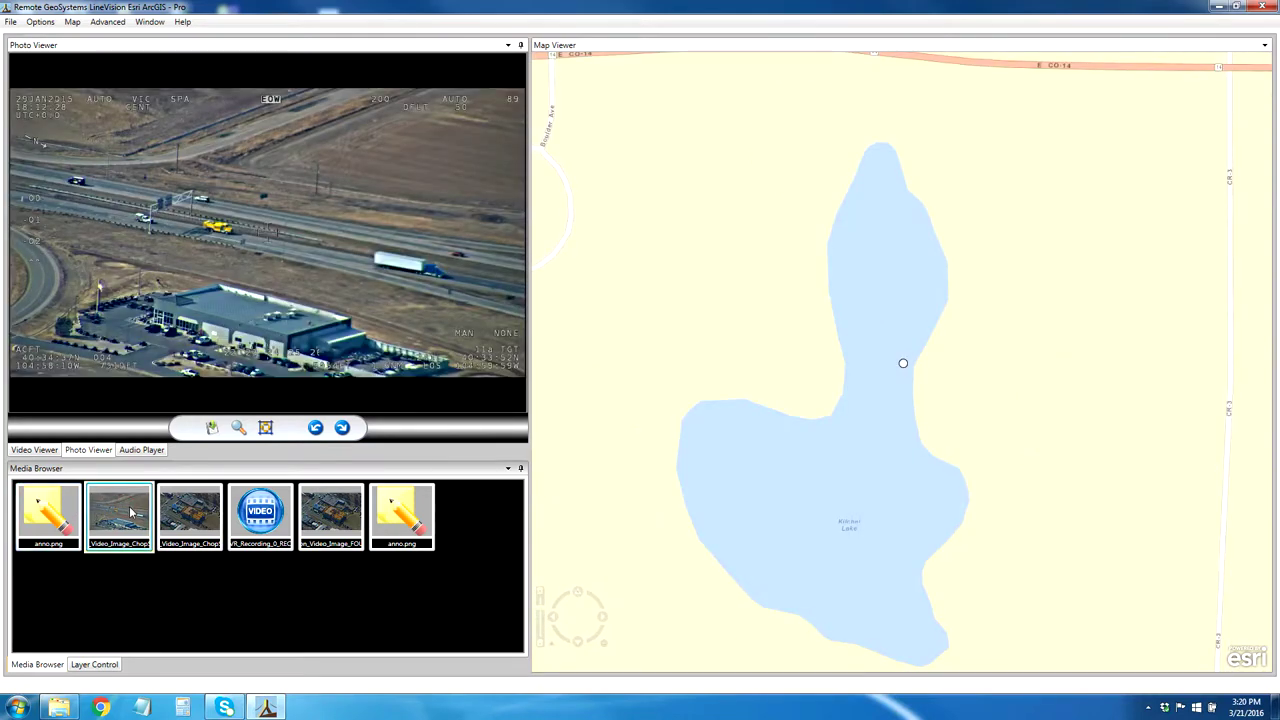
right_click(131, 512)
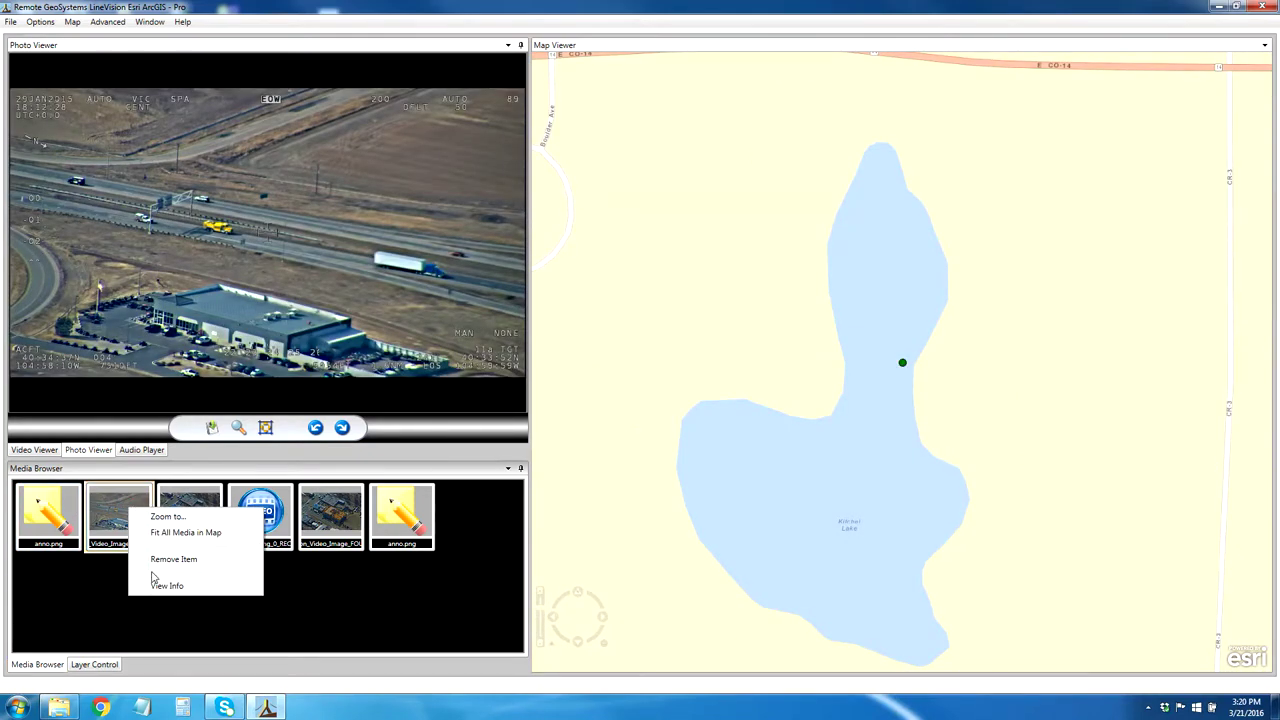
left_click(164, 560)
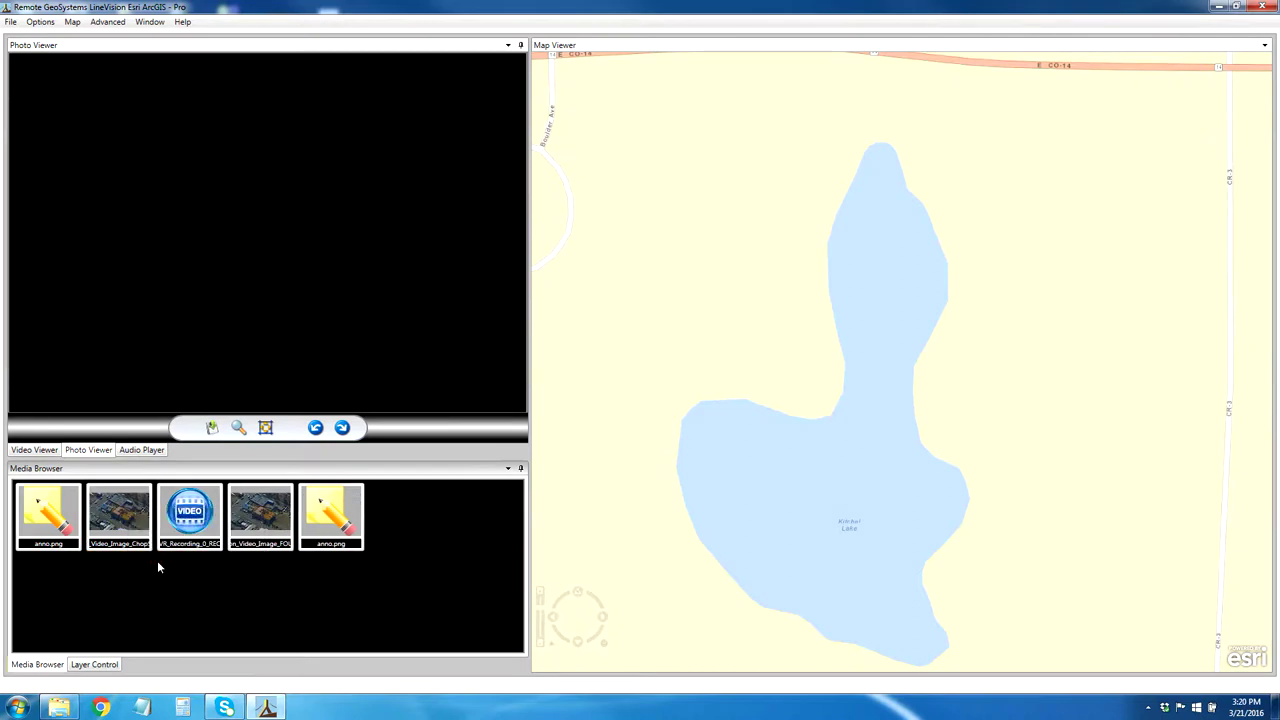
- Bring up the video's track on the map and examine the FOUND video image closely around the cars parked beside the construction site
left_click(200, 530)
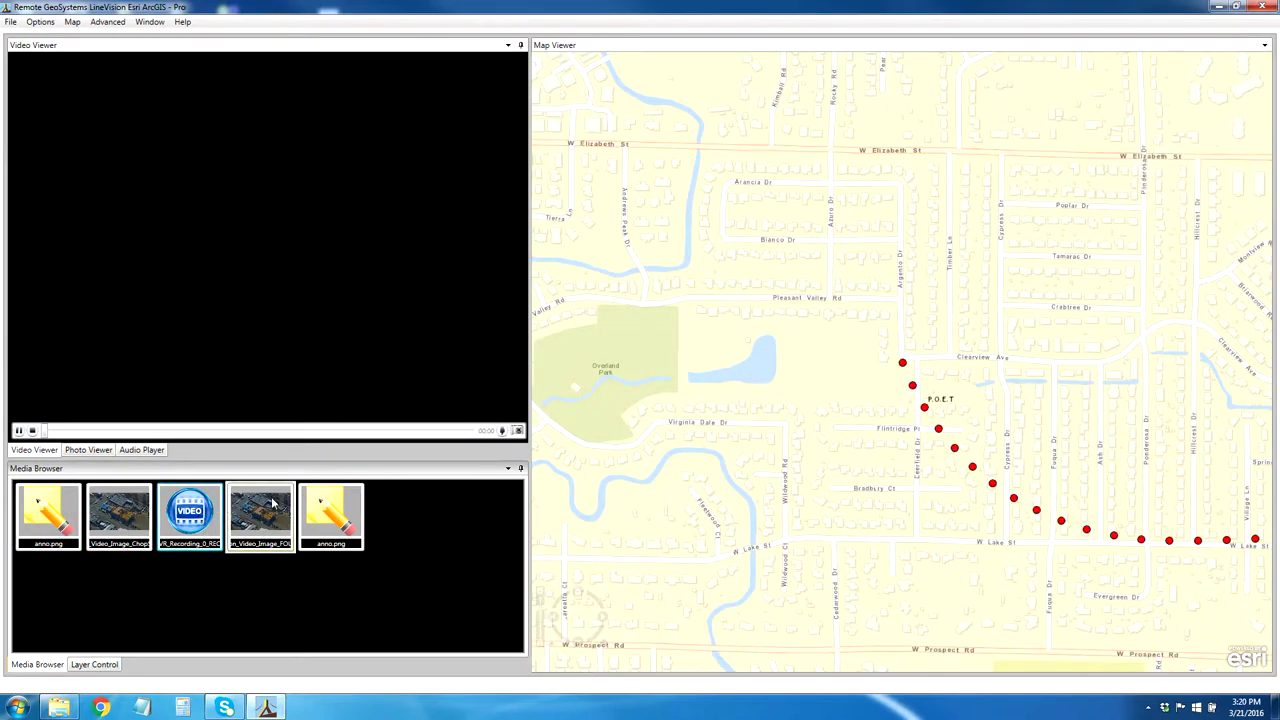
left_click(262, 515)
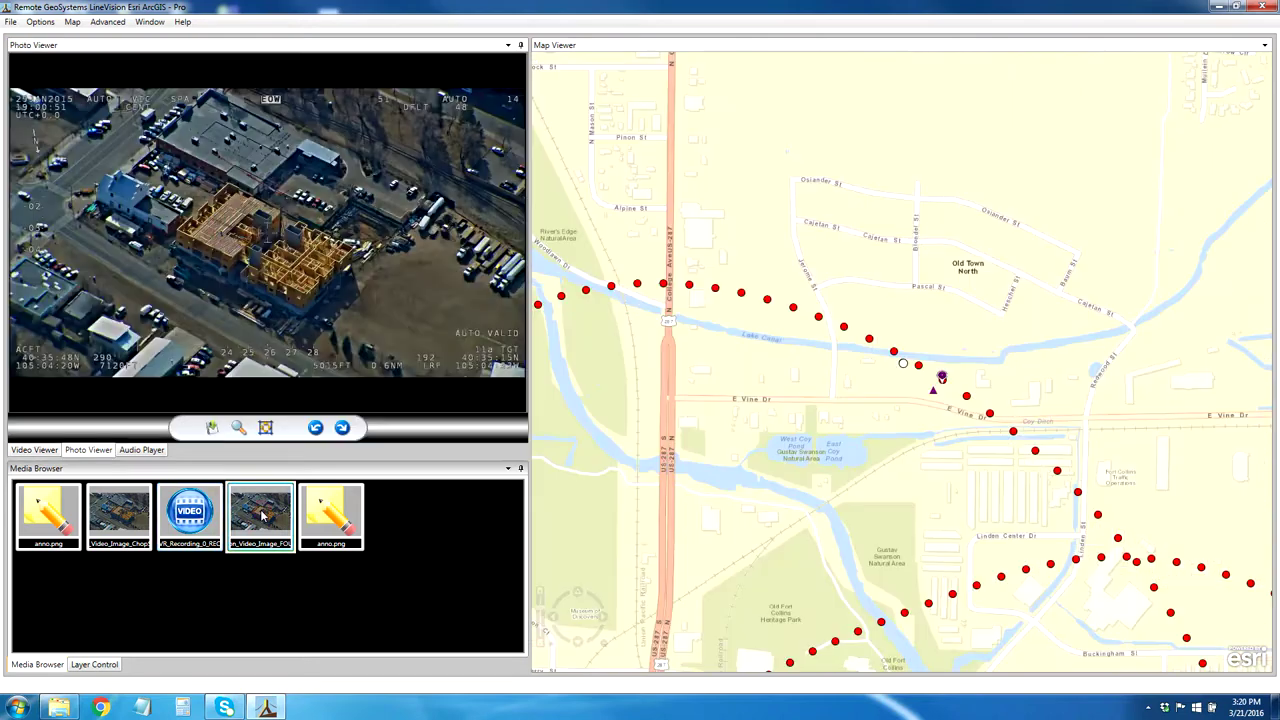
scroll(181, 143, "up", 5)
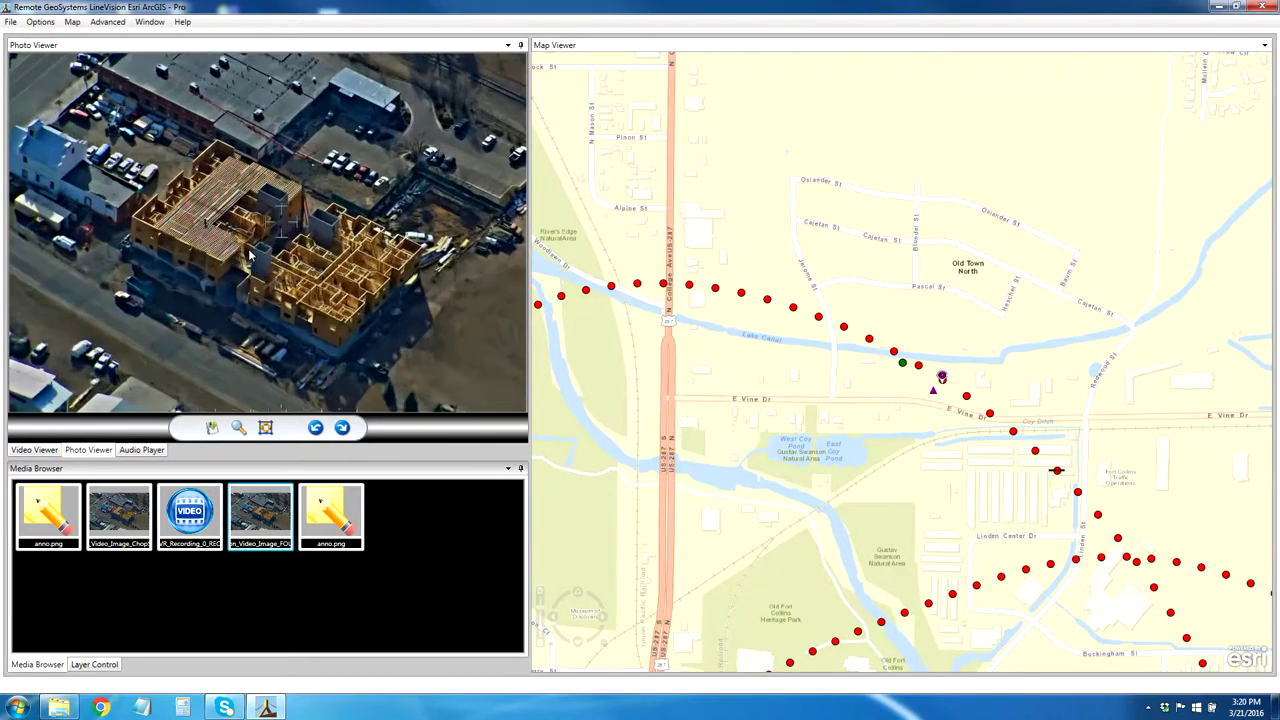
scroll(181, 143, "down", 4)
scroll(193, 228, "up", 4)
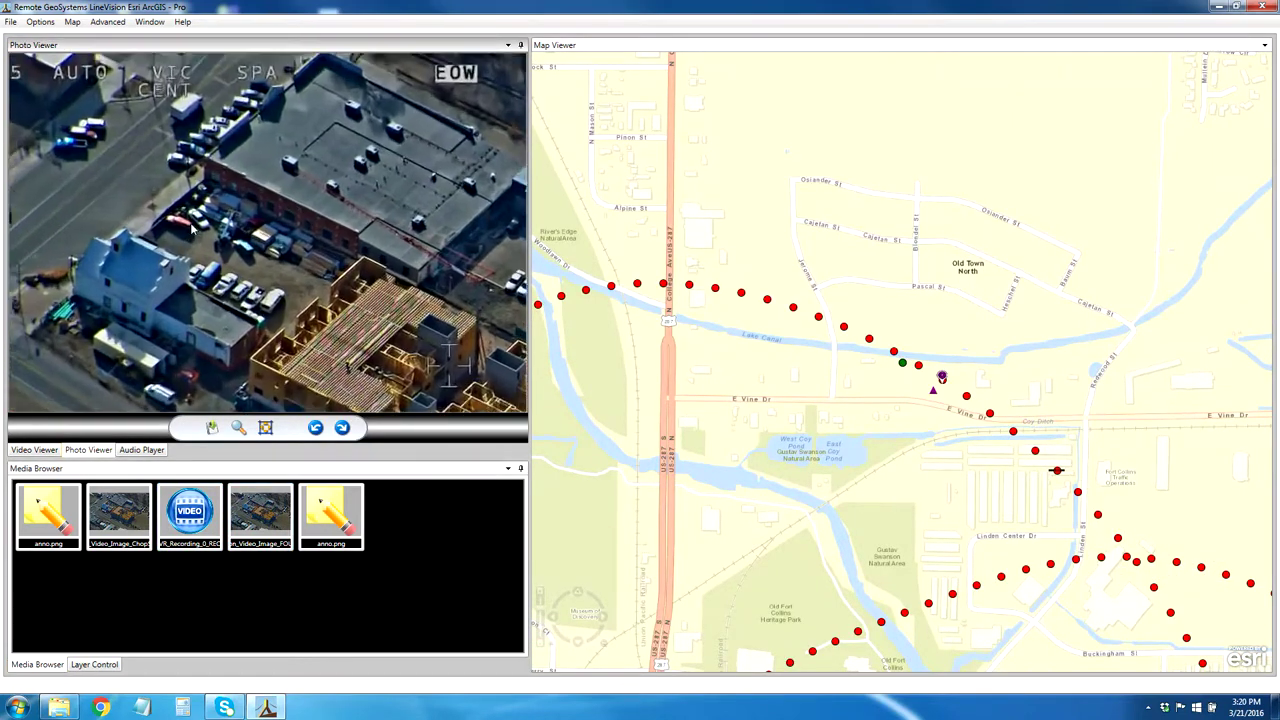
- Check the second annotation's notes and its attached Police_Report_CarTheft_Audi_A6_Silver document, and close both the document and the annotation viewer
double_click(331, 512)
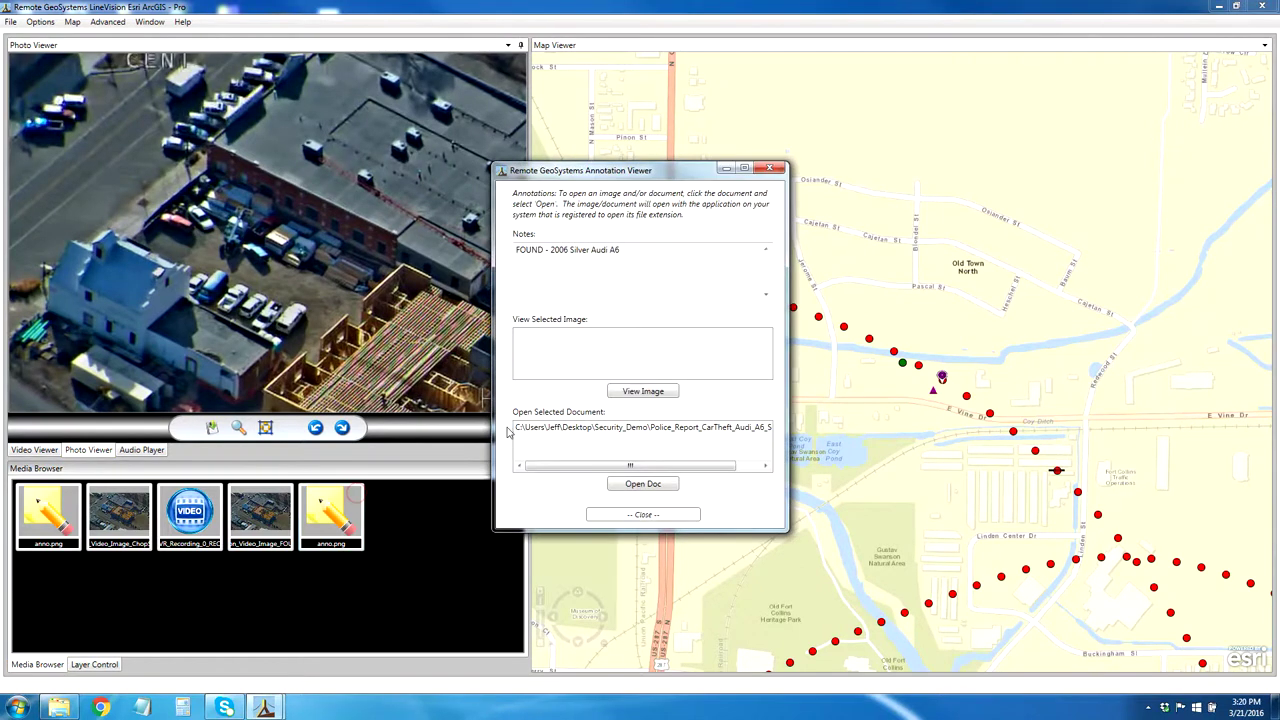
double_click(565, 430)
left_click(624, 484)
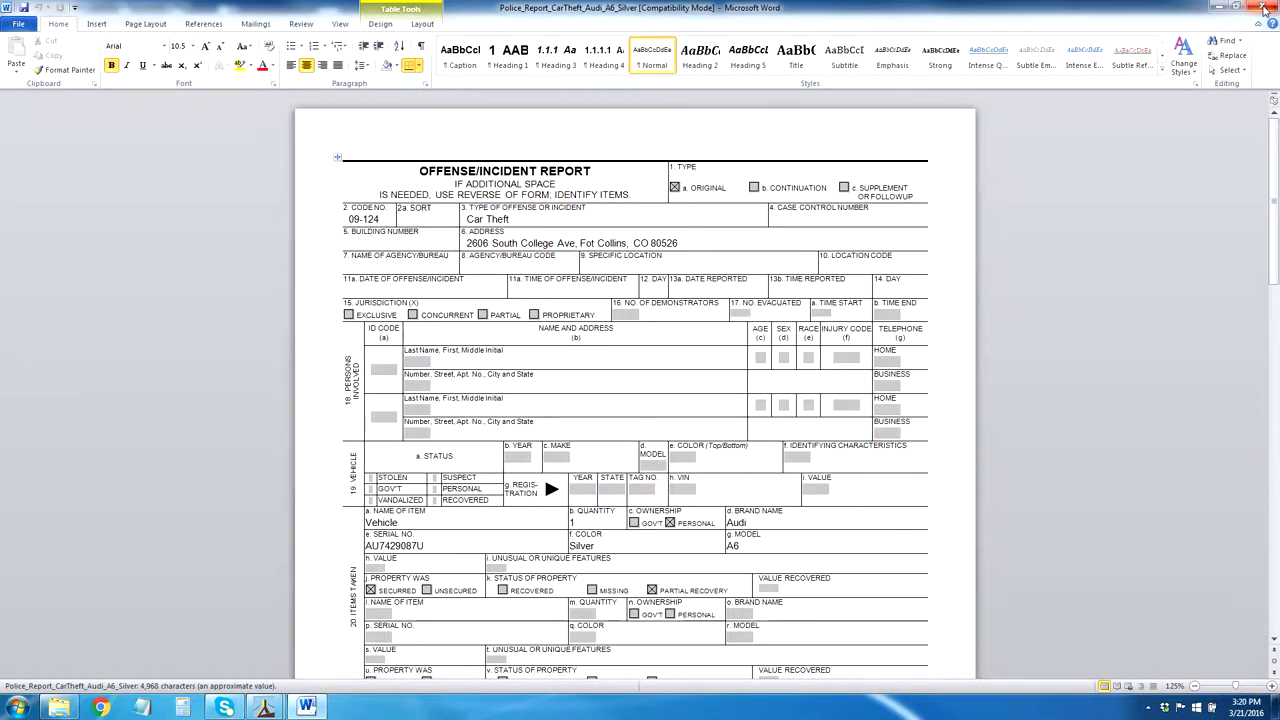
left_click(1264, 8)
left_click(642, 516)
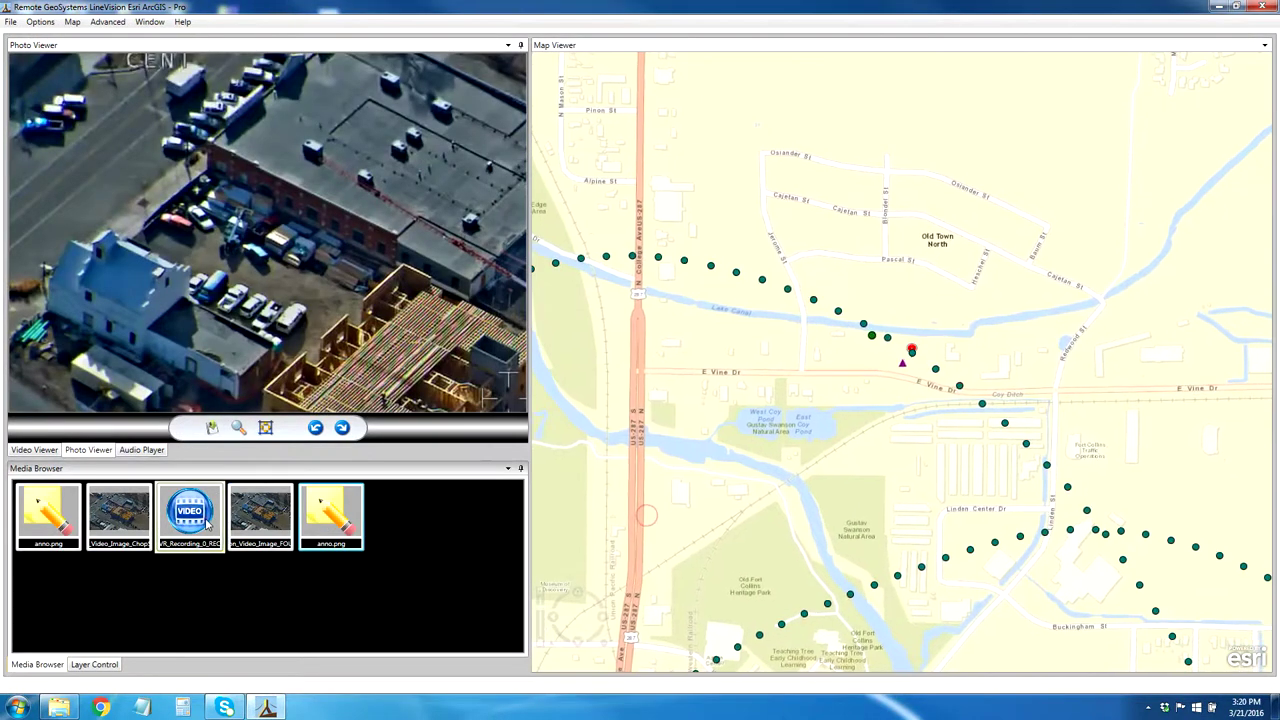
- Try to play the geoDVR recording from its start and from the 00:00:07 track point on the map
double_click(207, 527)
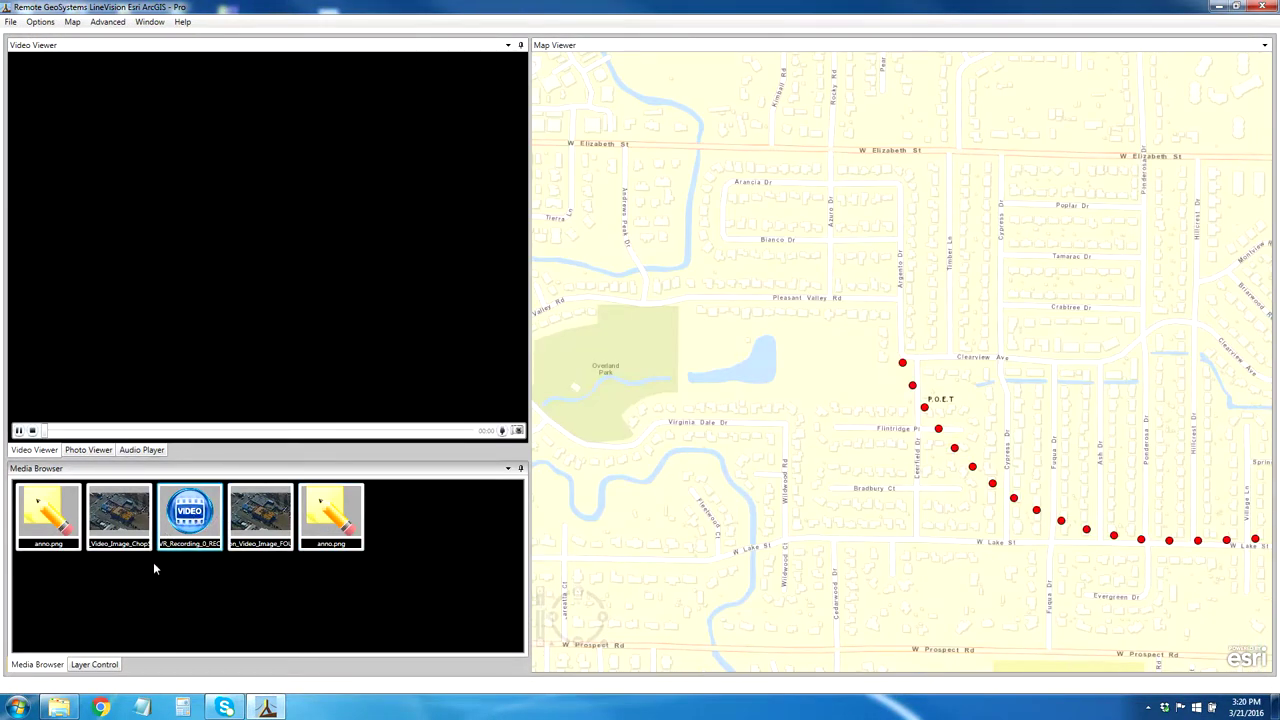
left_click(18, 430)
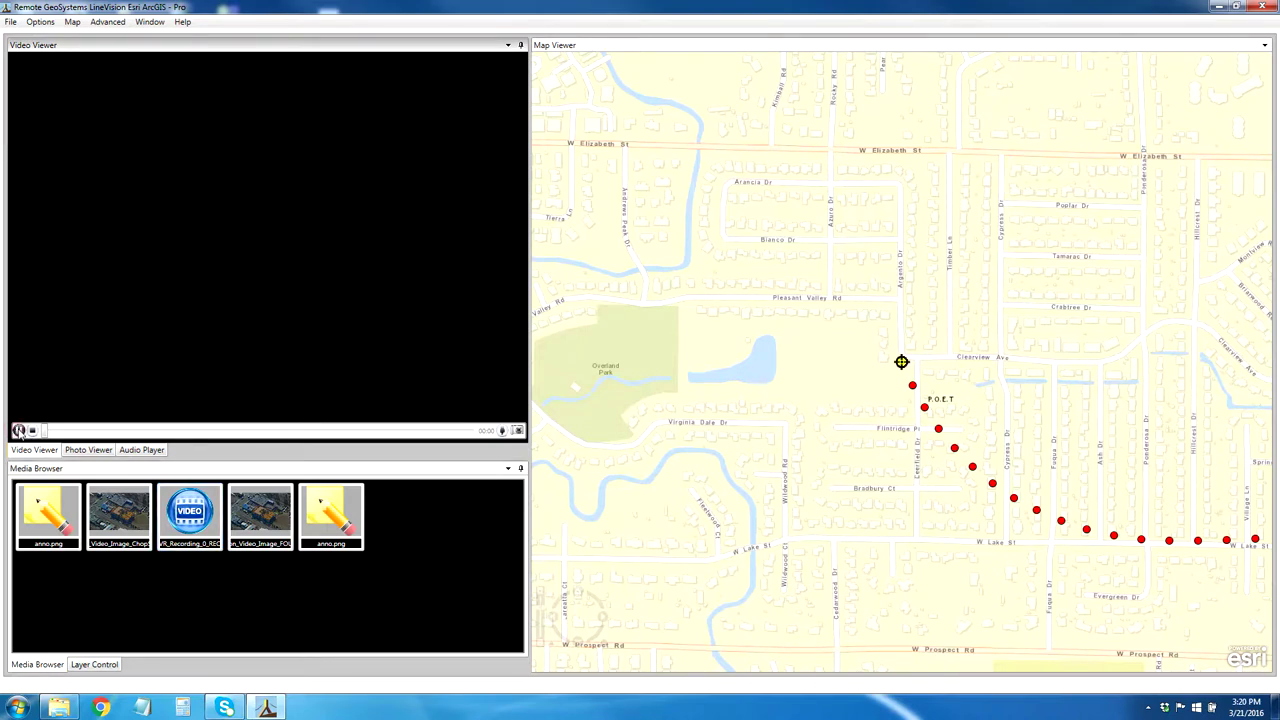
left_click(1015, 500)
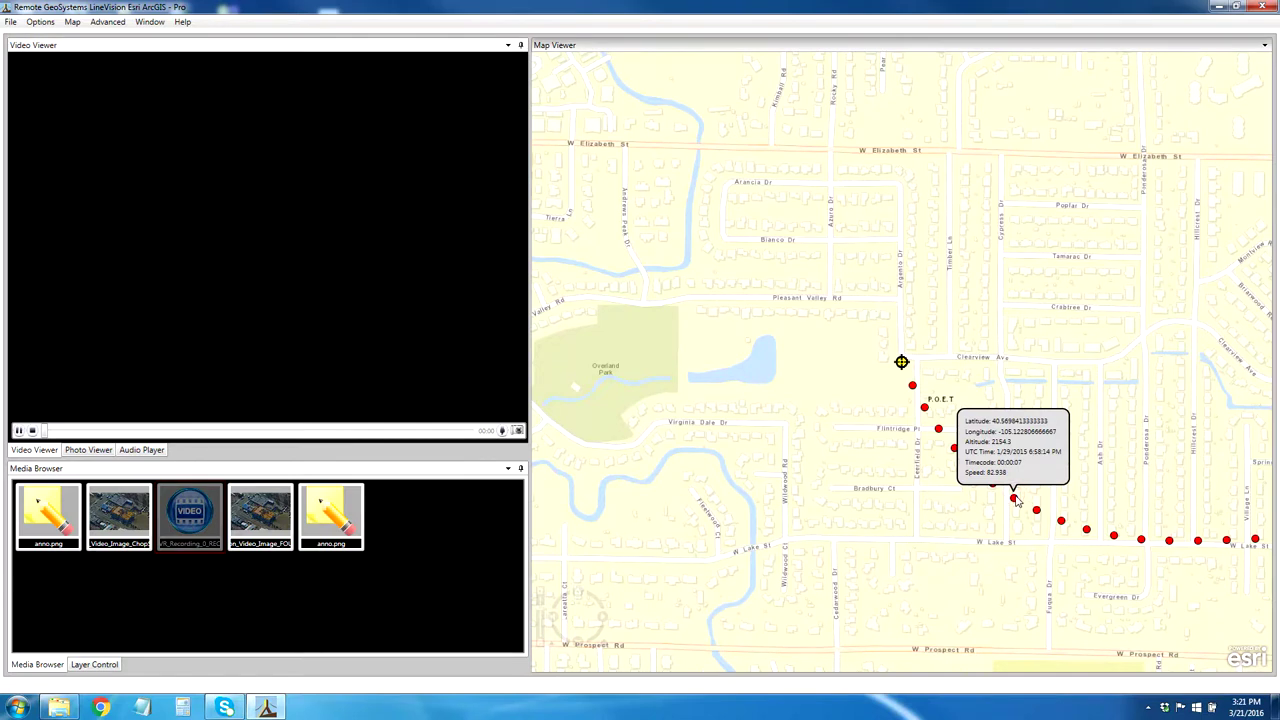
left_click(18, 432)
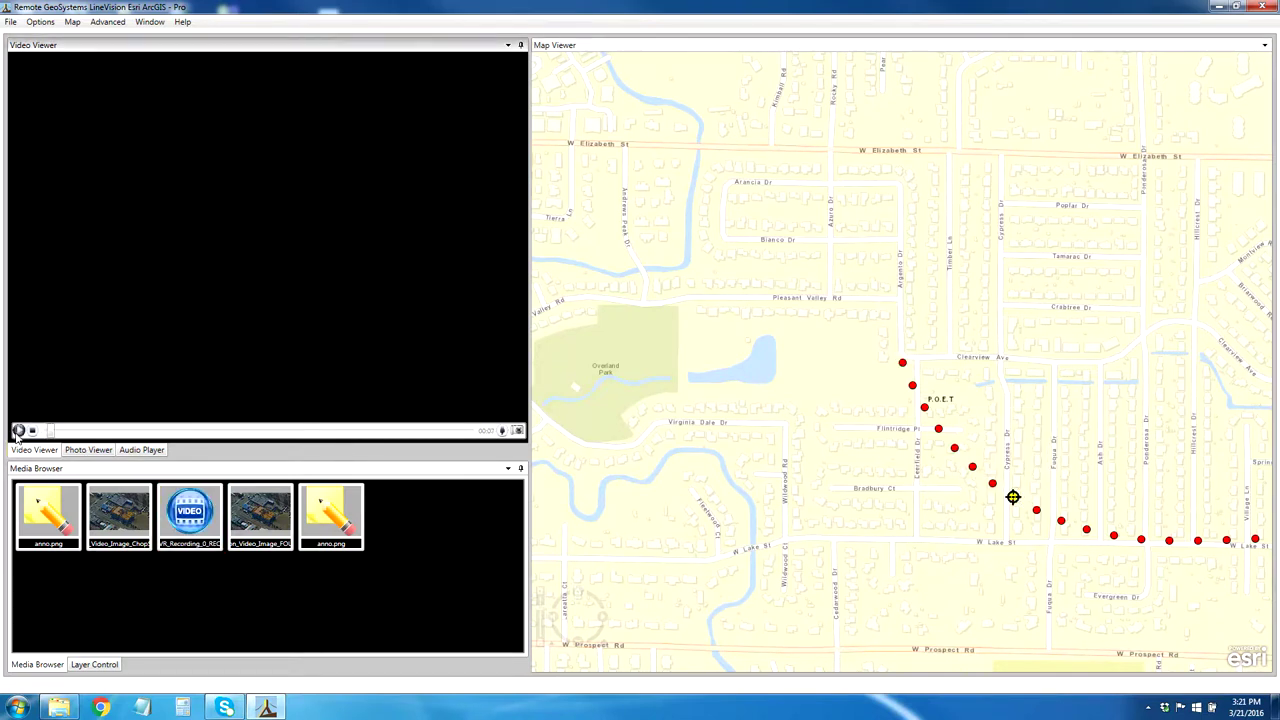
- Save the cleaned-up project to the existing 03-21-16_Security_Demo geoProject file and close the program
left_click(11, 22)
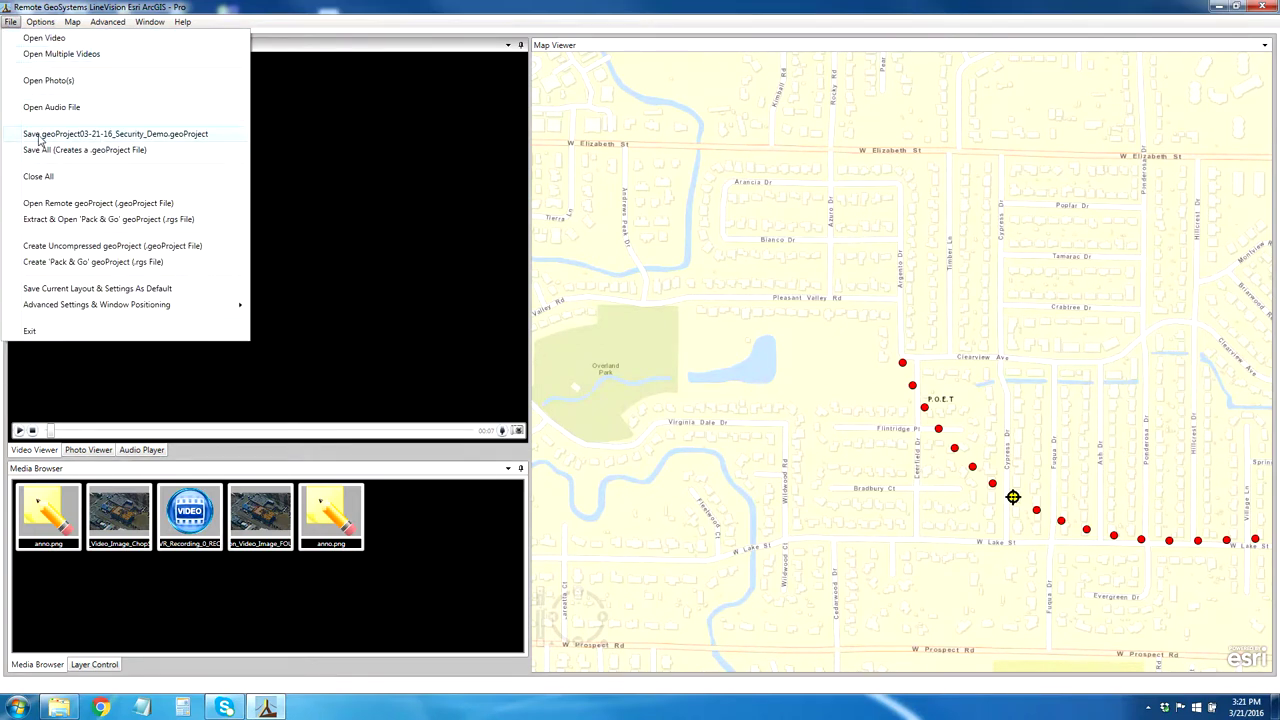
left_click(38, 137)
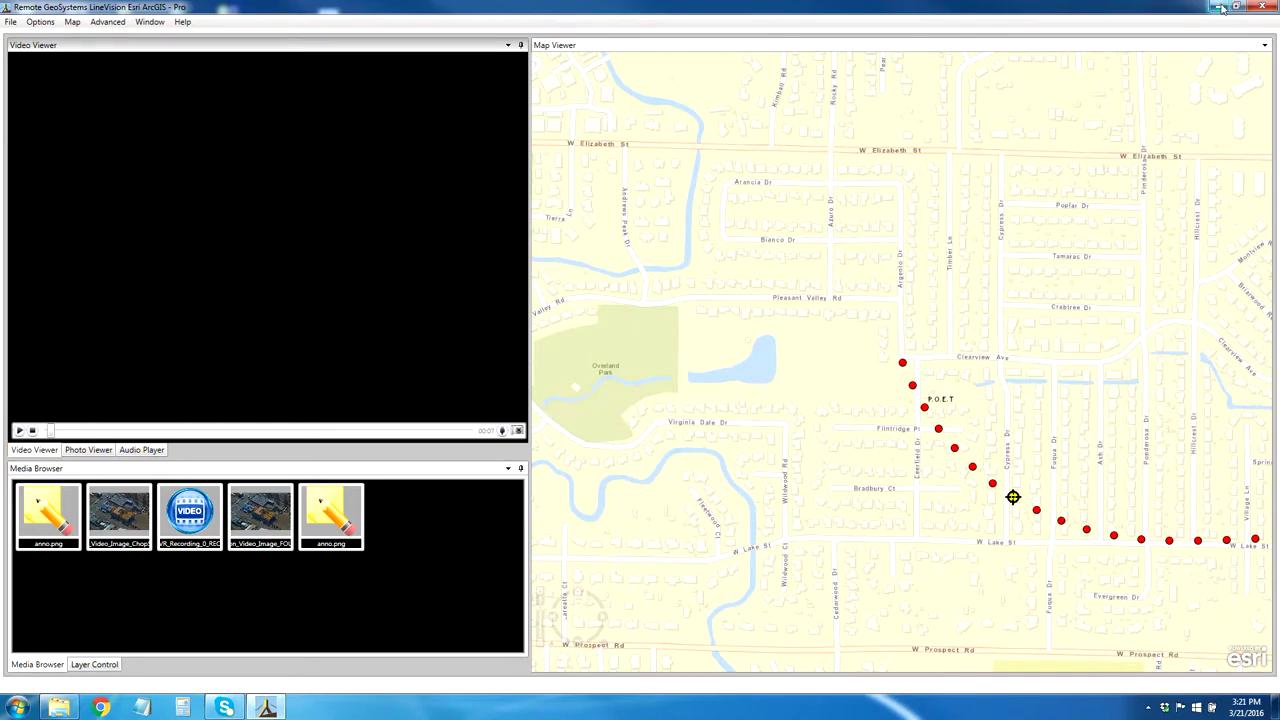
left_click(1268, 7)
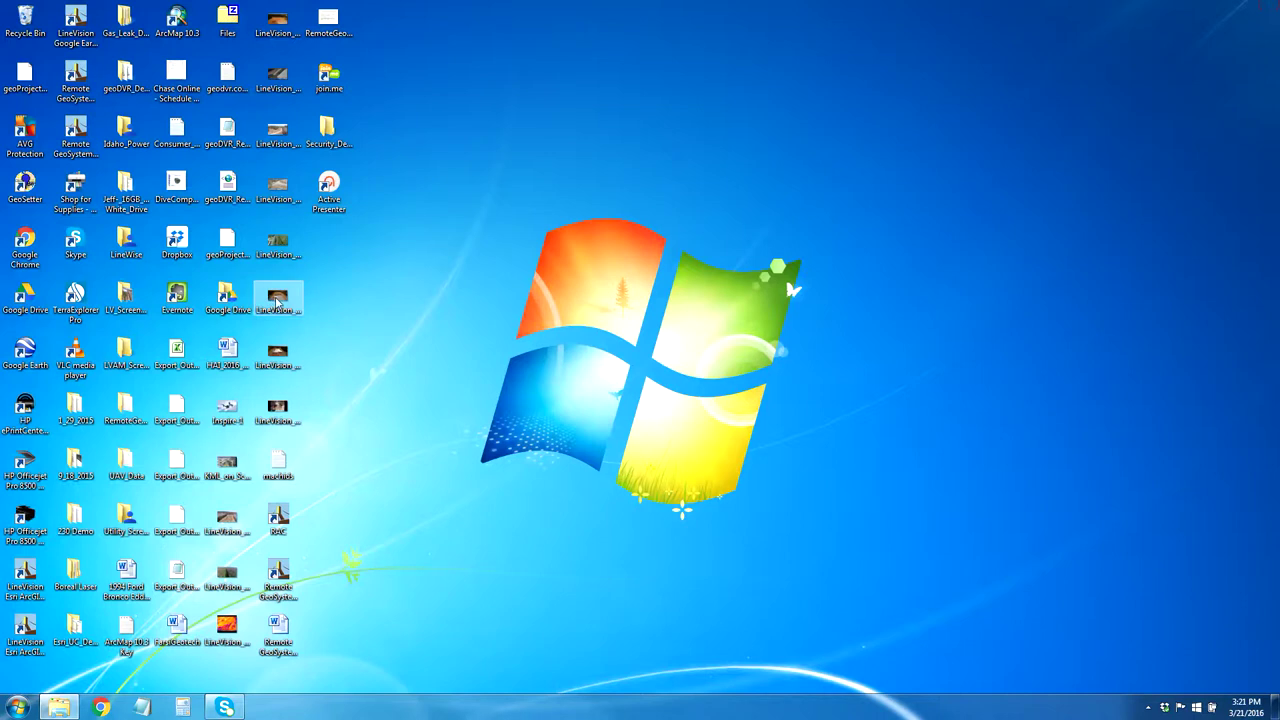
- Relaunch LineVision Esri ArcGIS in a maximized window and open geoProject_03-21-16_Security_Demo.geoProject from the desktop
left_click(28, 572)
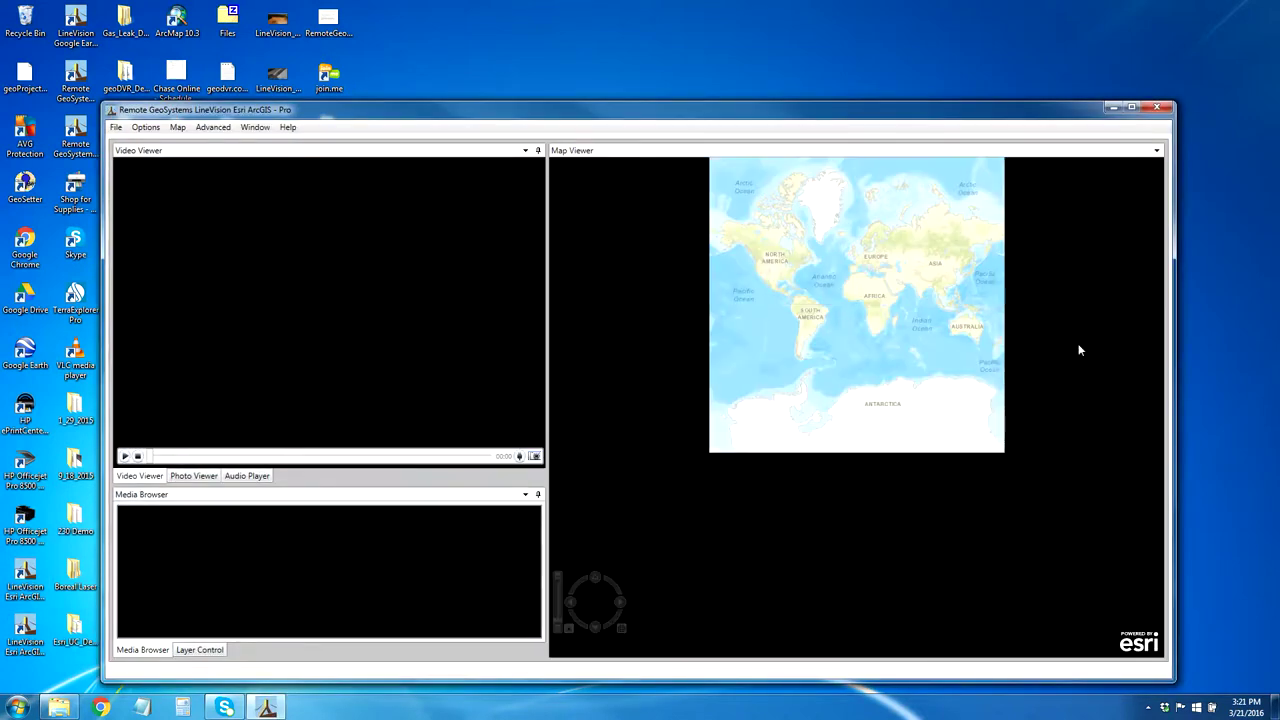
left_click(1132, 107)
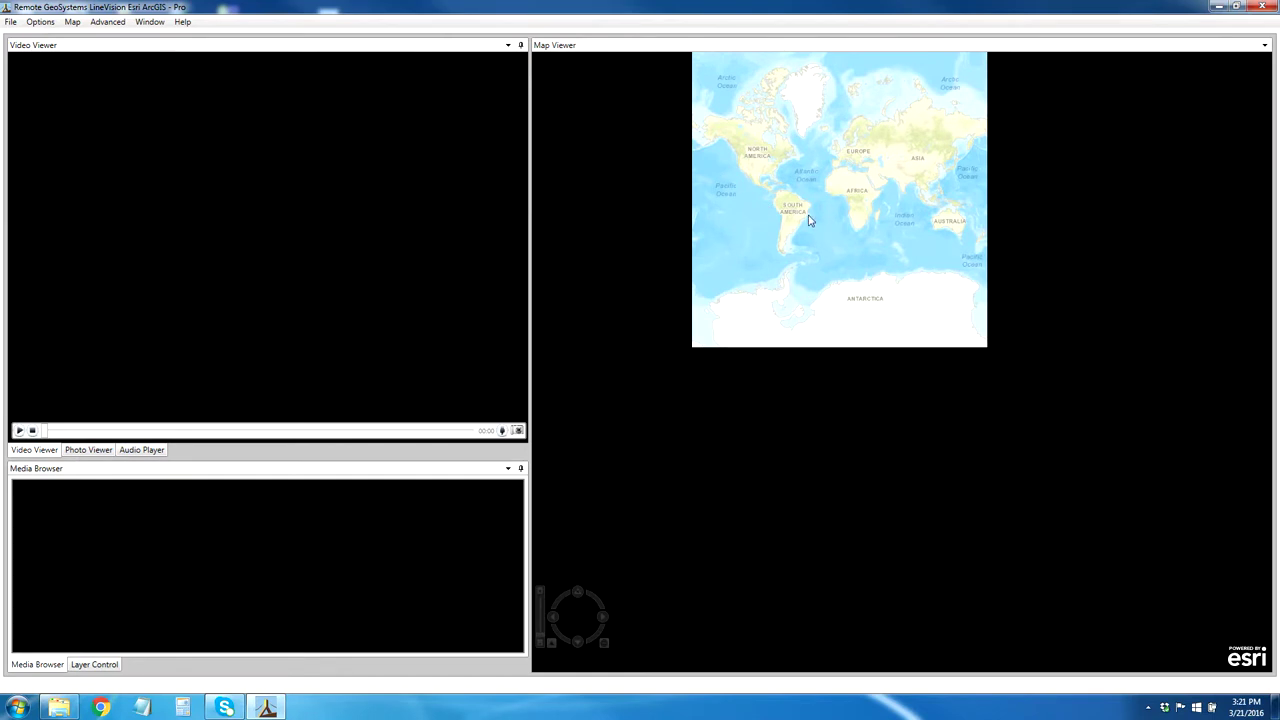
left_click(11, 22)
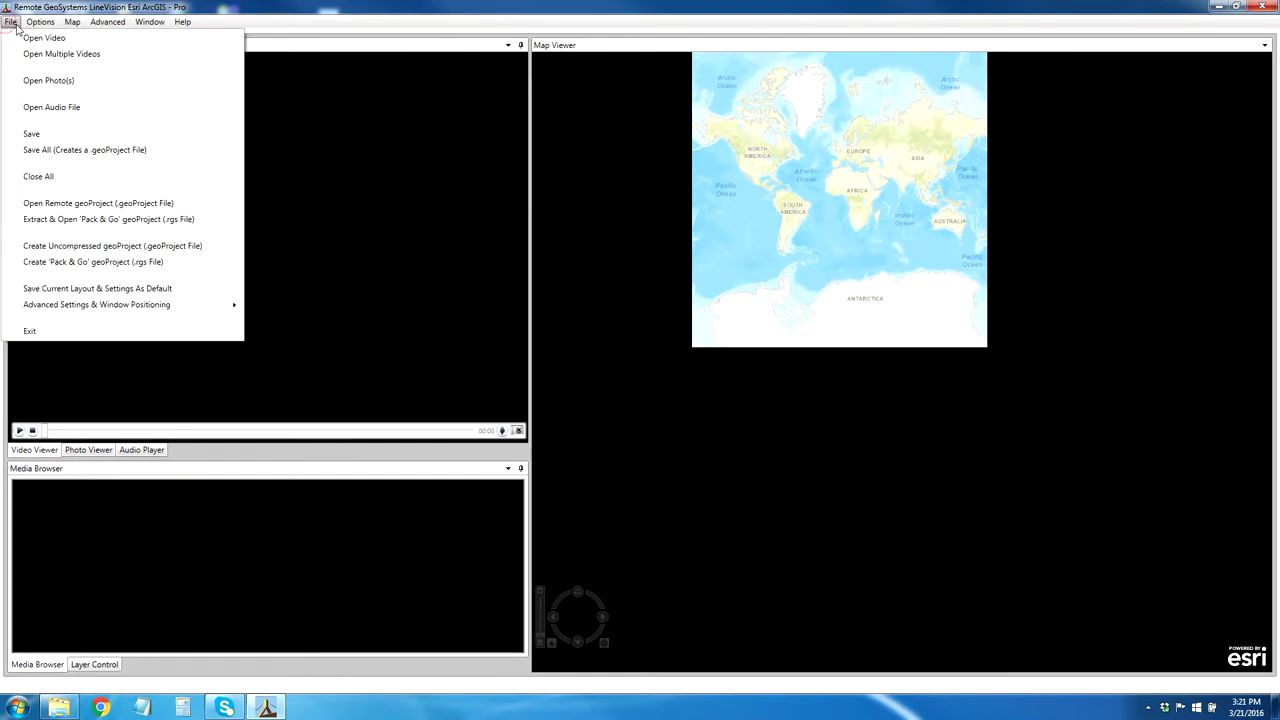
left_click(56, 204)
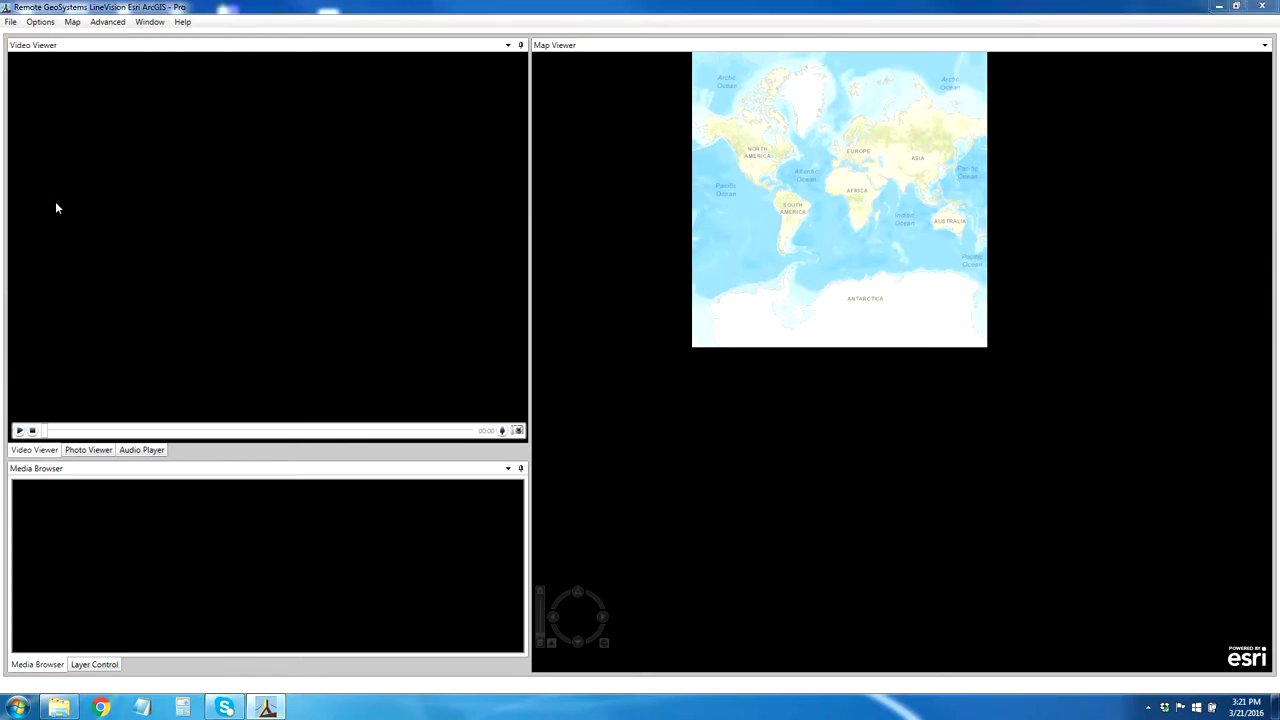
left_click(528, 258)
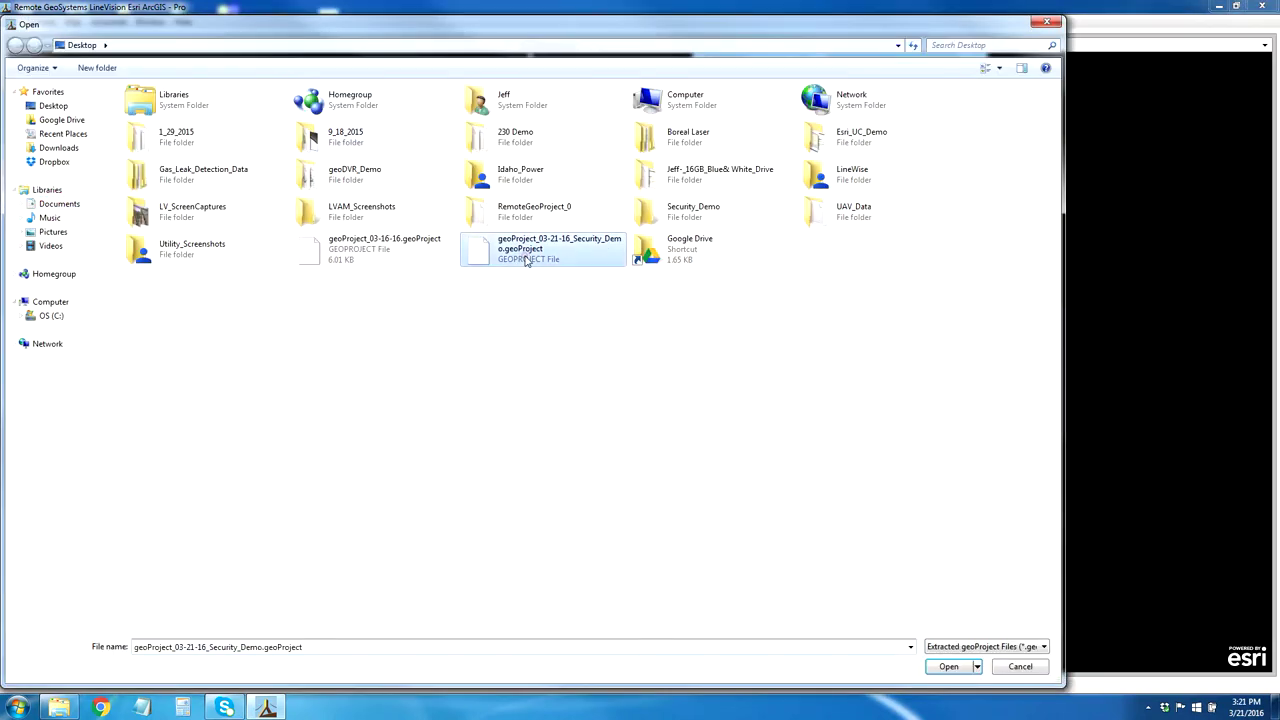
left_click(940, 667)
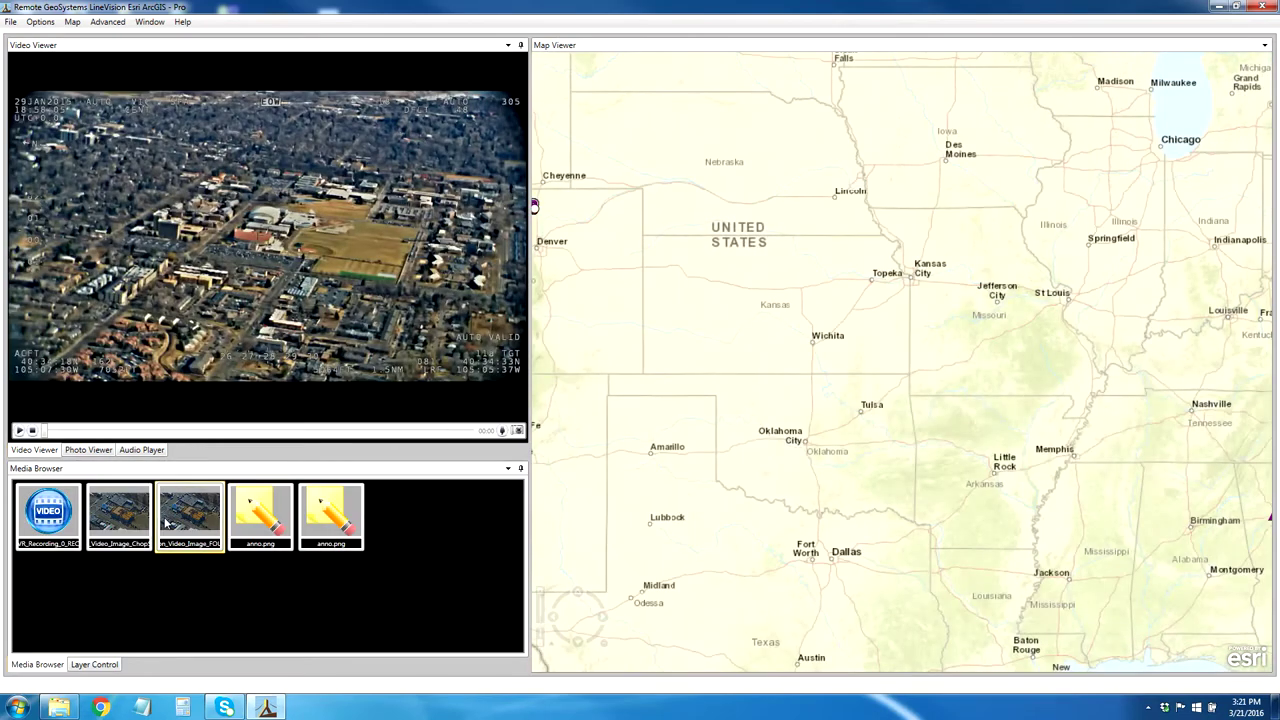
- Play the geoDVR recording, zoom the map to its full track, and jump playback to the northern loop near Vine Dr
double_click(50, 520)
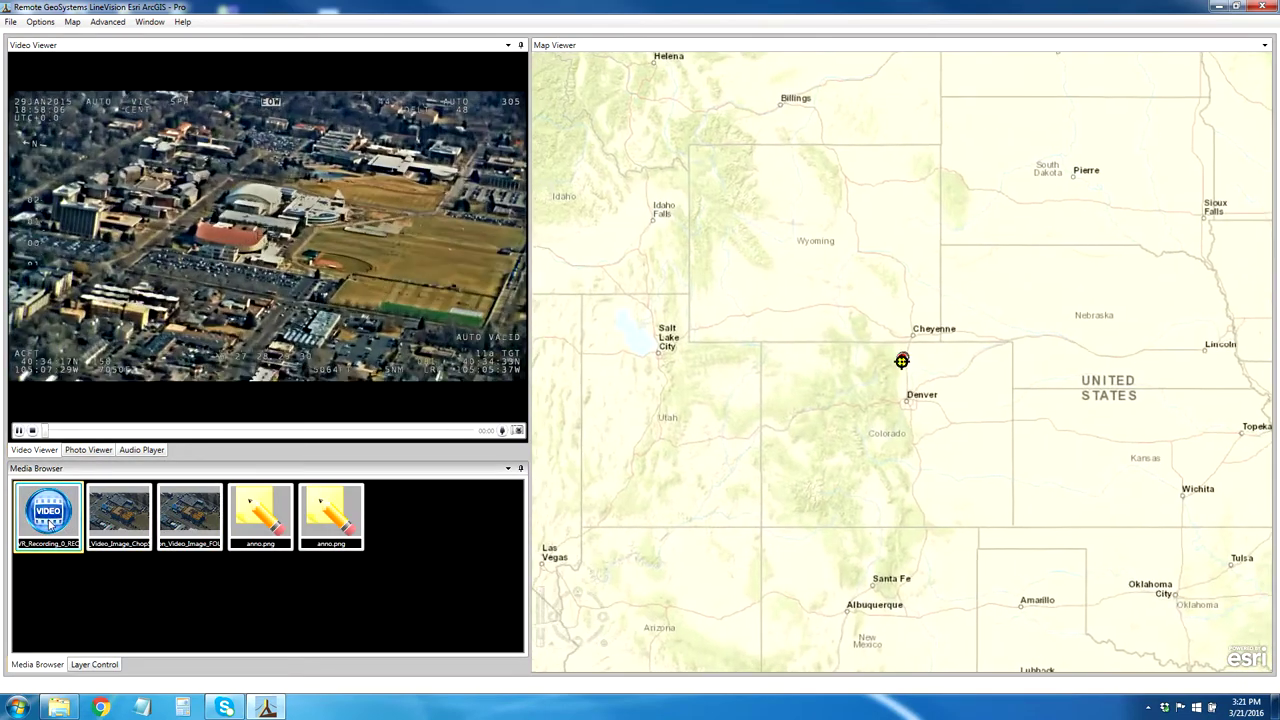
right_click(53, 533)
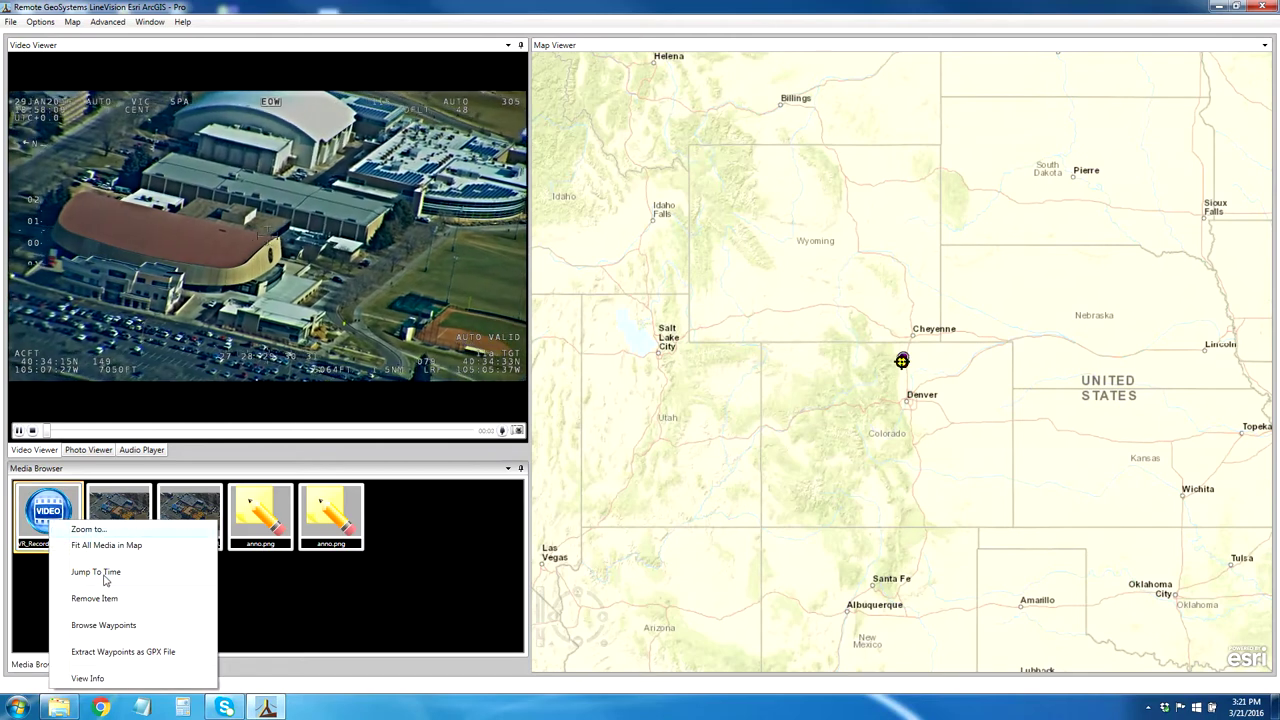
left_click(92, 530)
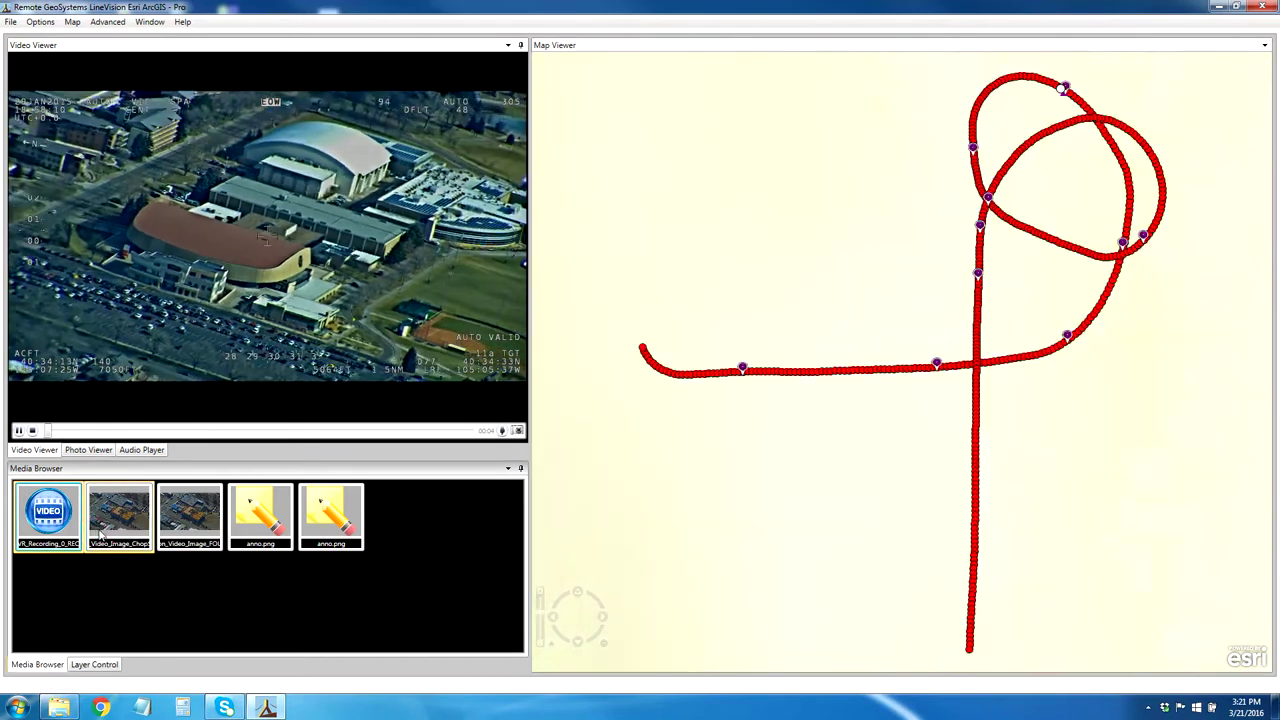
mouse_move(1088, 117)
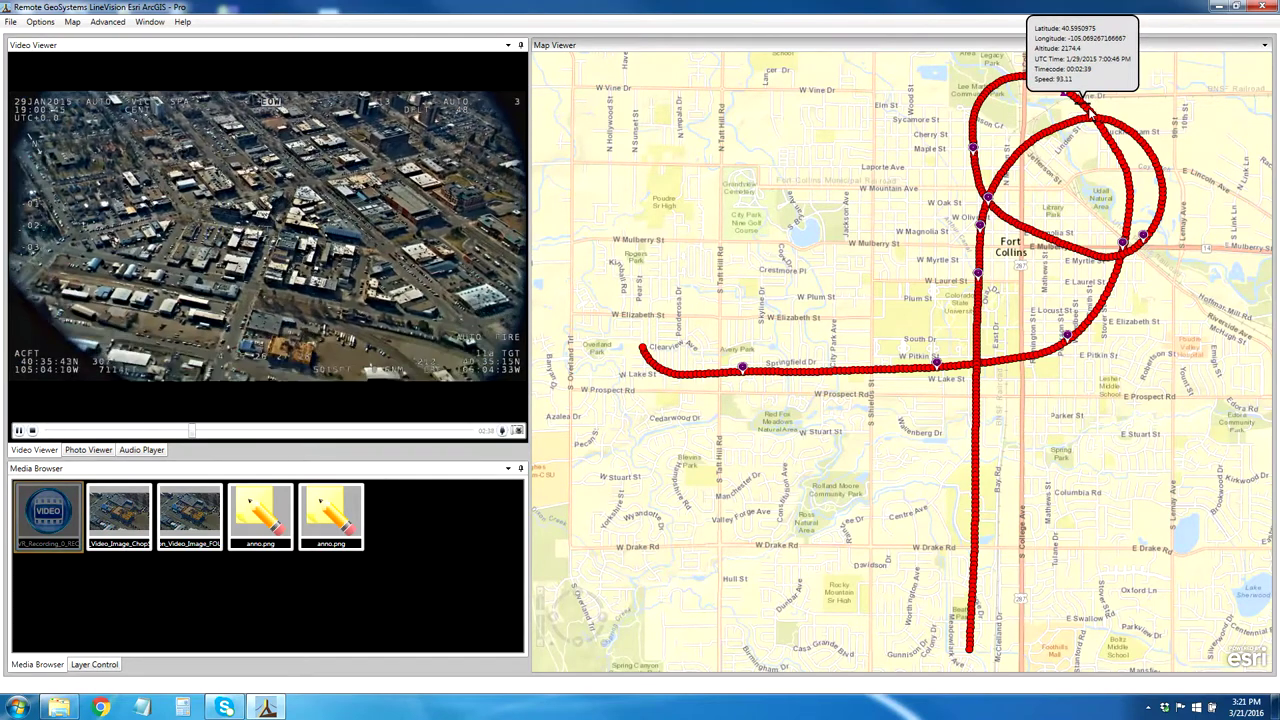
left_click(1088, 117)
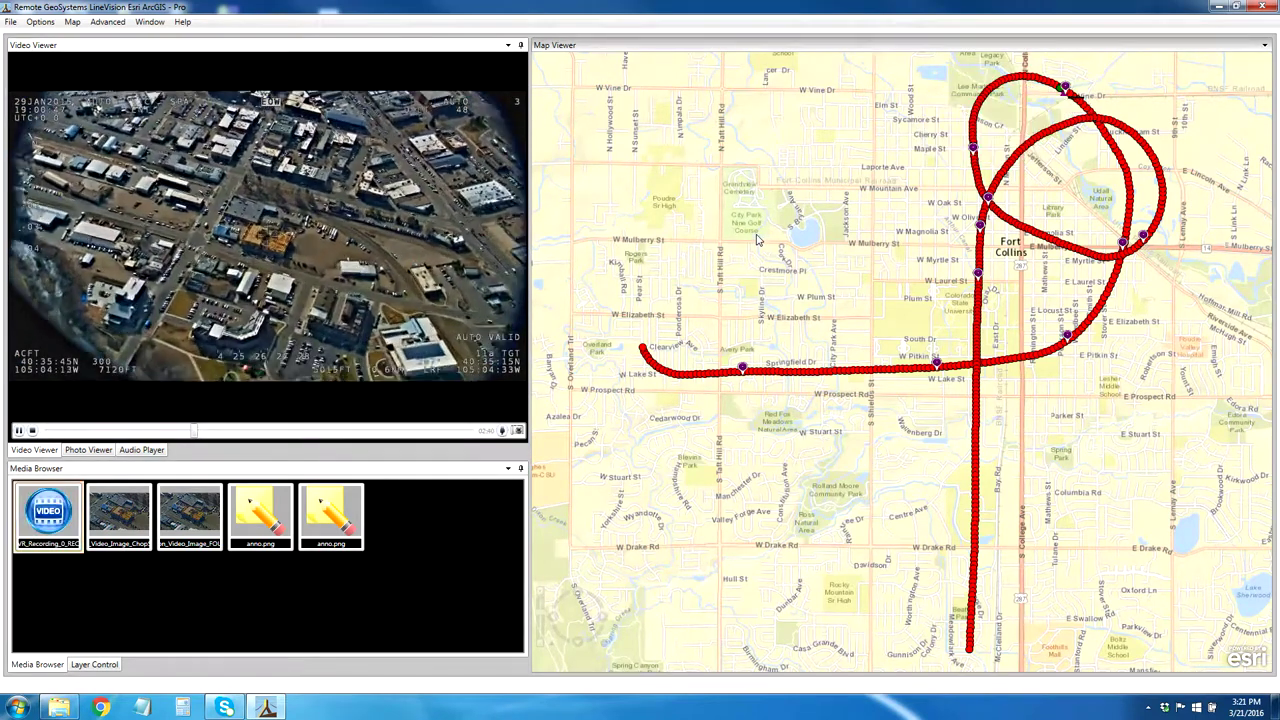